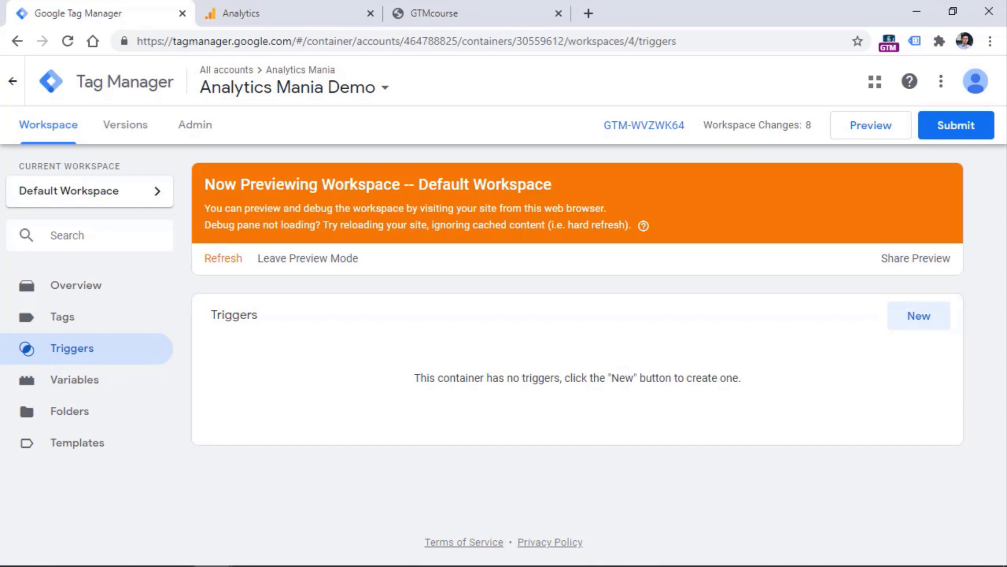
Switch to the Analytics Realtime Events report, which shows 0 active users
click(275, 16)
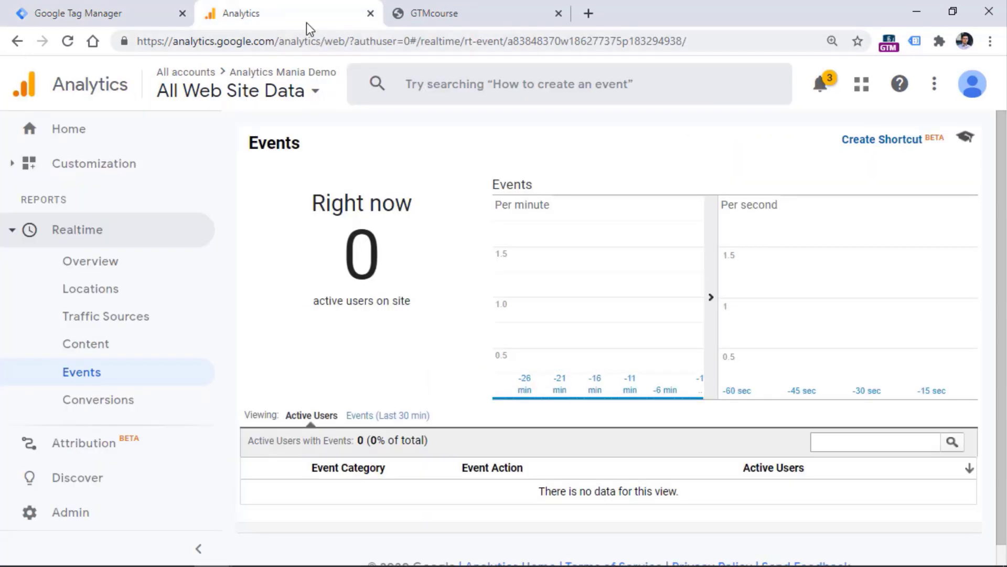
View the property's gtag.js snippet under Admin > Tracking Info > Tracking Code, then return to Tag Manager
click(43, 518)
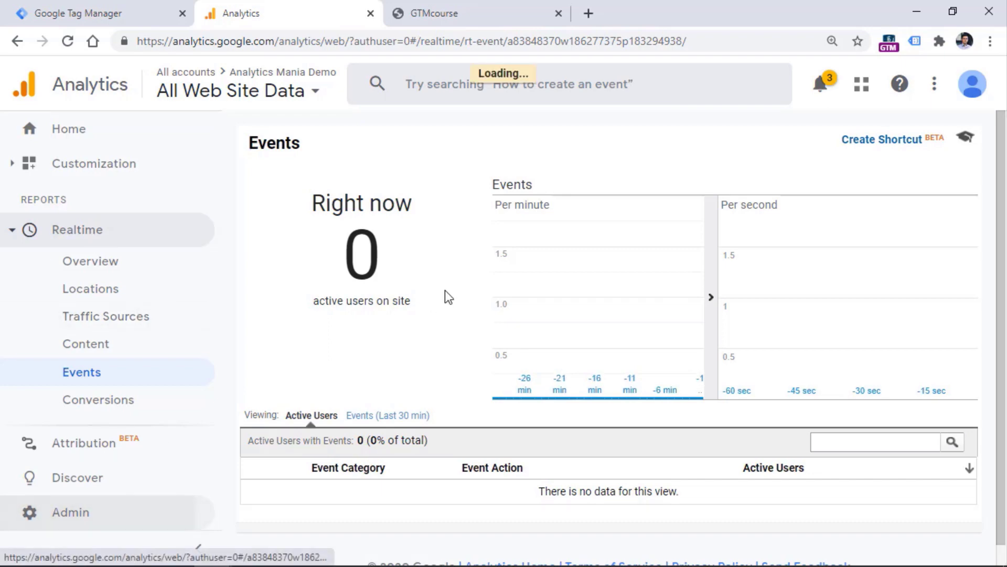
click(514, 322)
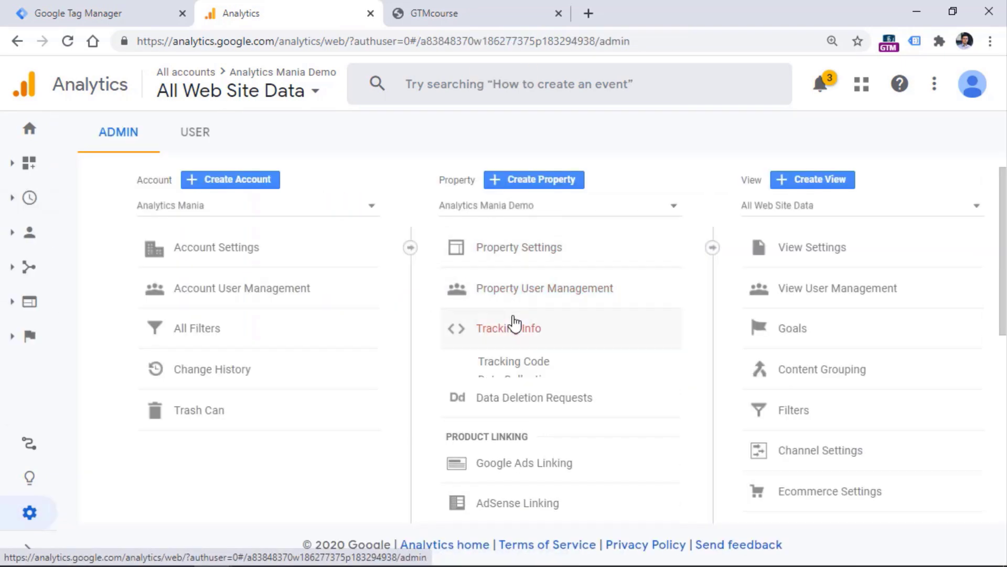
click(540, 361)
scroll(429, 401, down, 4)
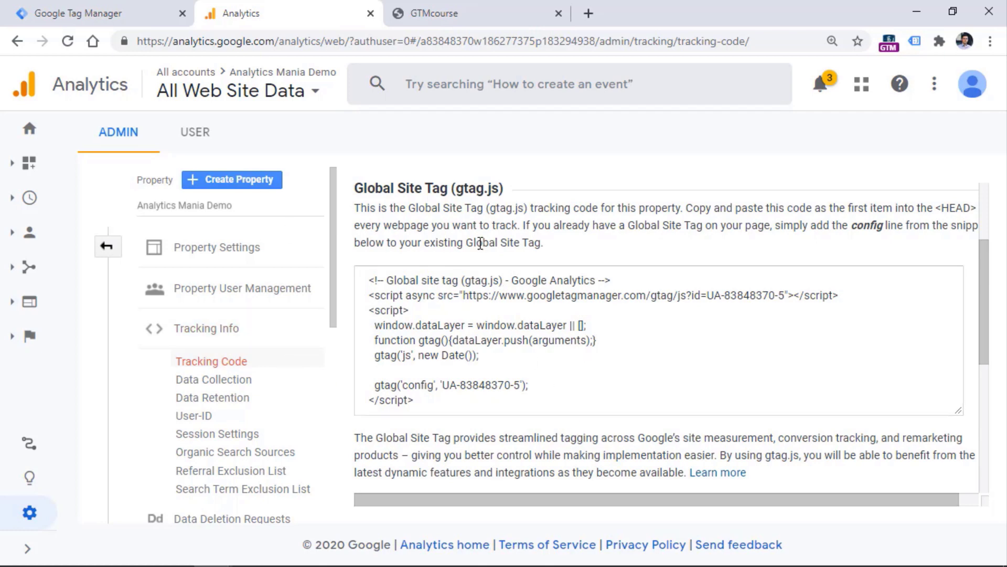
click(95, 18)
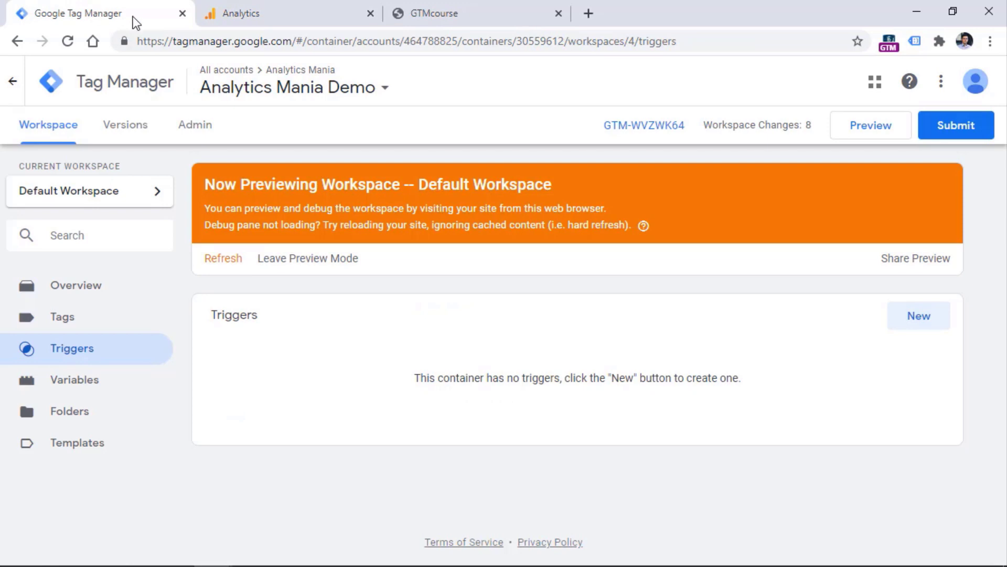
Create a new tag with the type Google Analytics: Universal Analytics
click(62, 324)
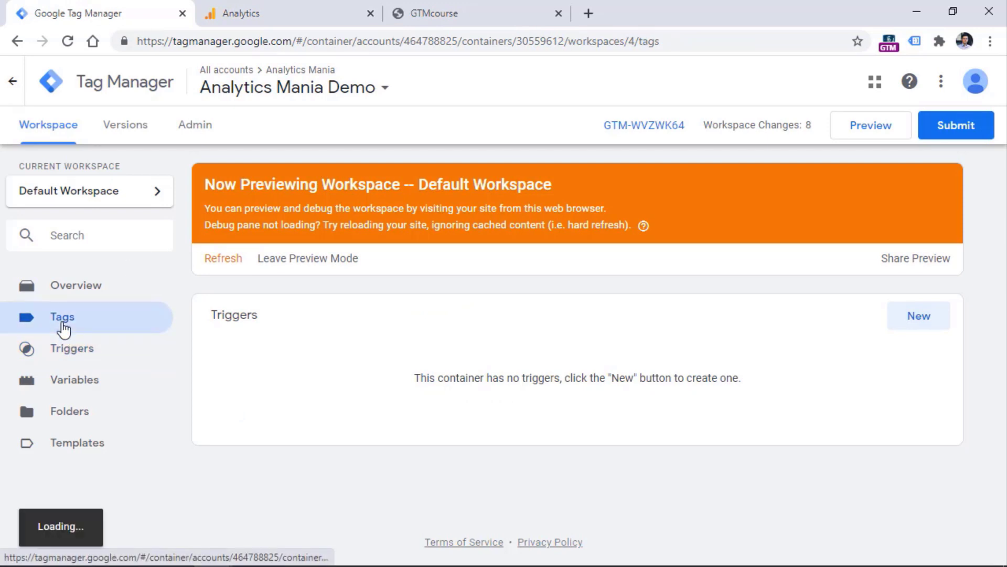
click(918, 319)
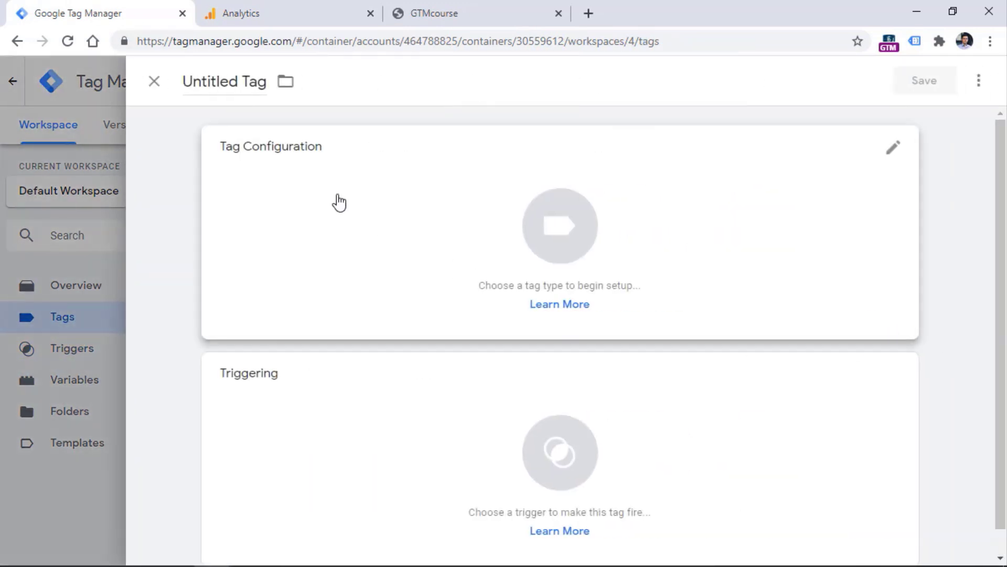
click(339, 210)
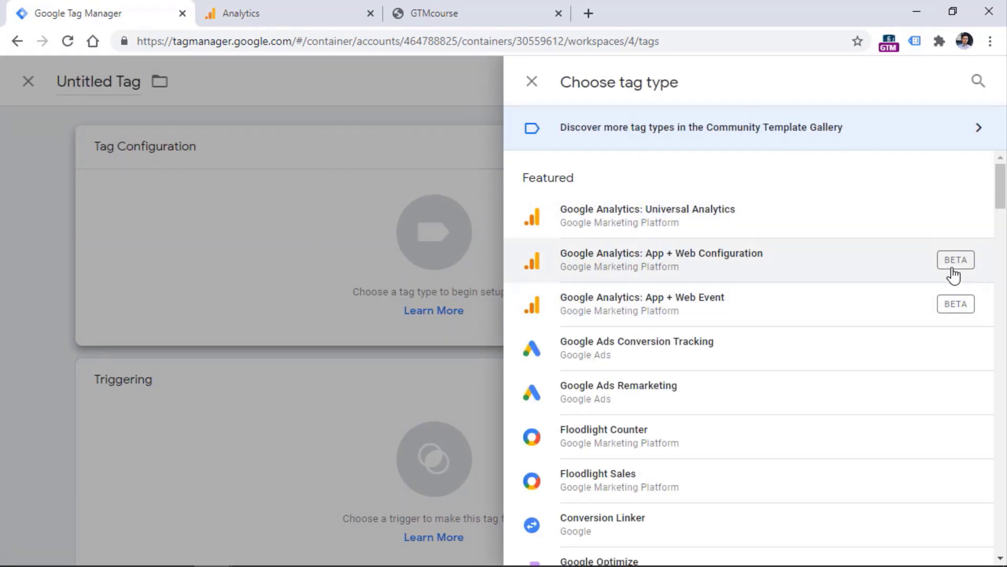
click(640, 226)
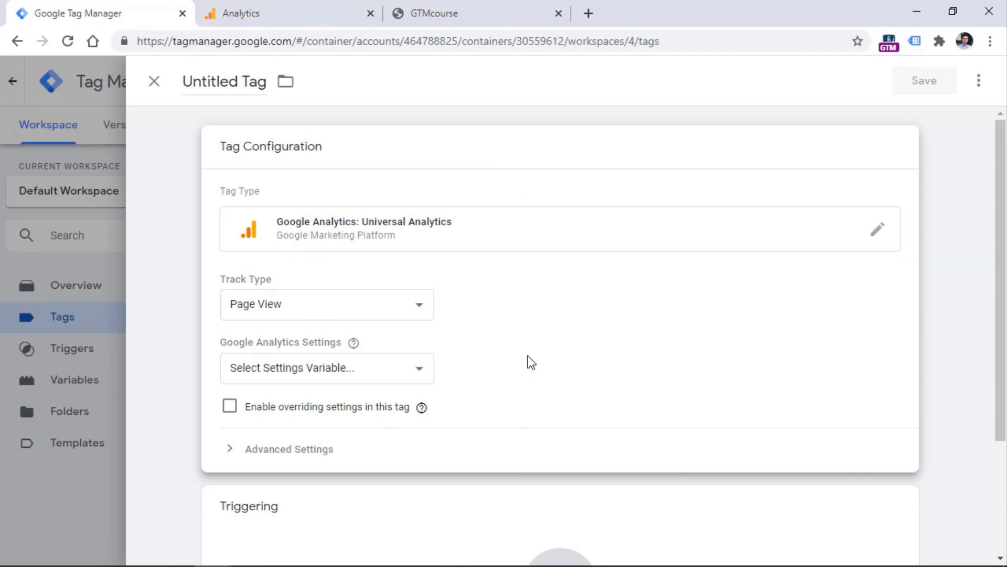
After checking the Analytics tracking code, tick 'Enable overriding settings in this tag' to show Tracking ID
click(456, 9)
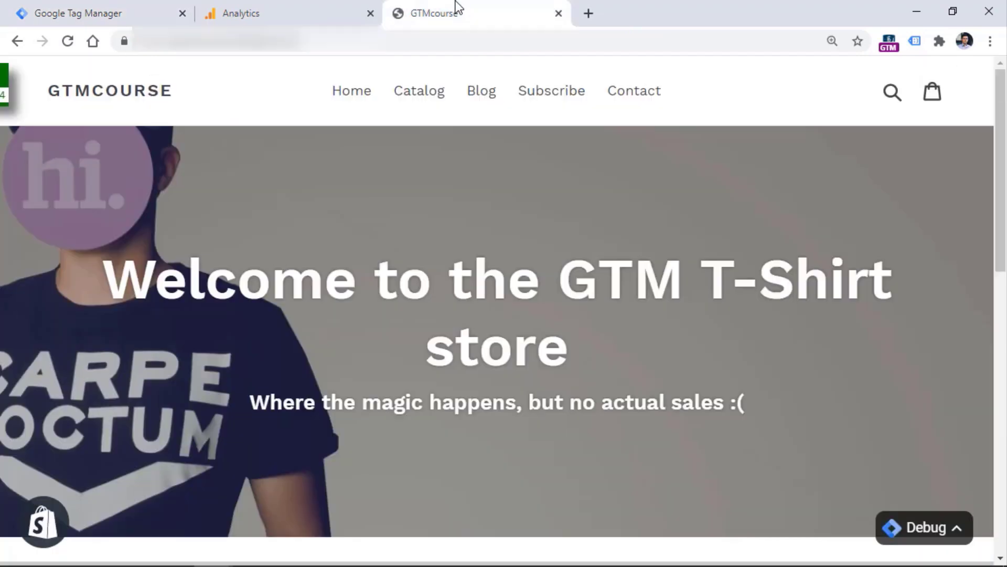
click(324, 10)
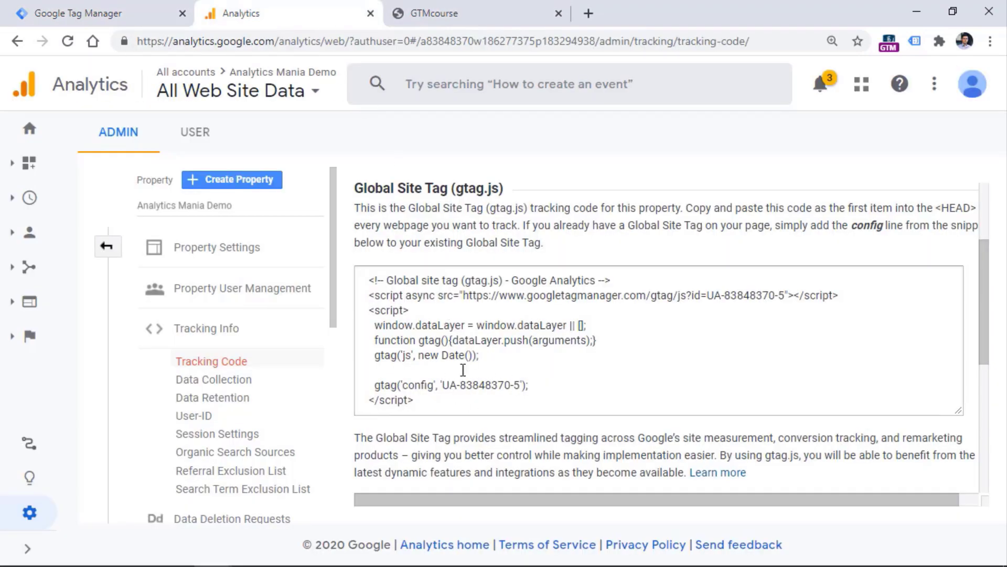
click(100, 12)
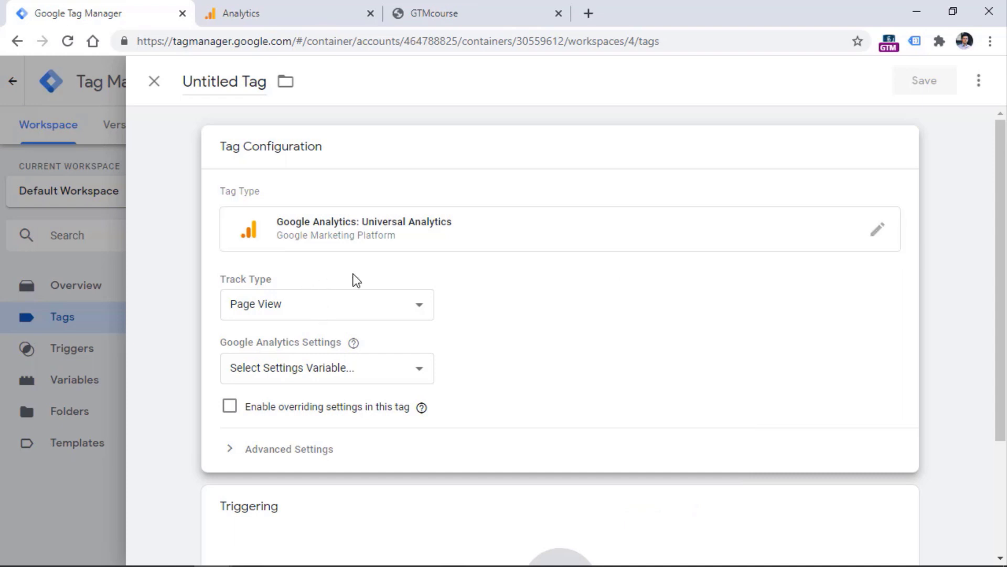
click(291, 16)
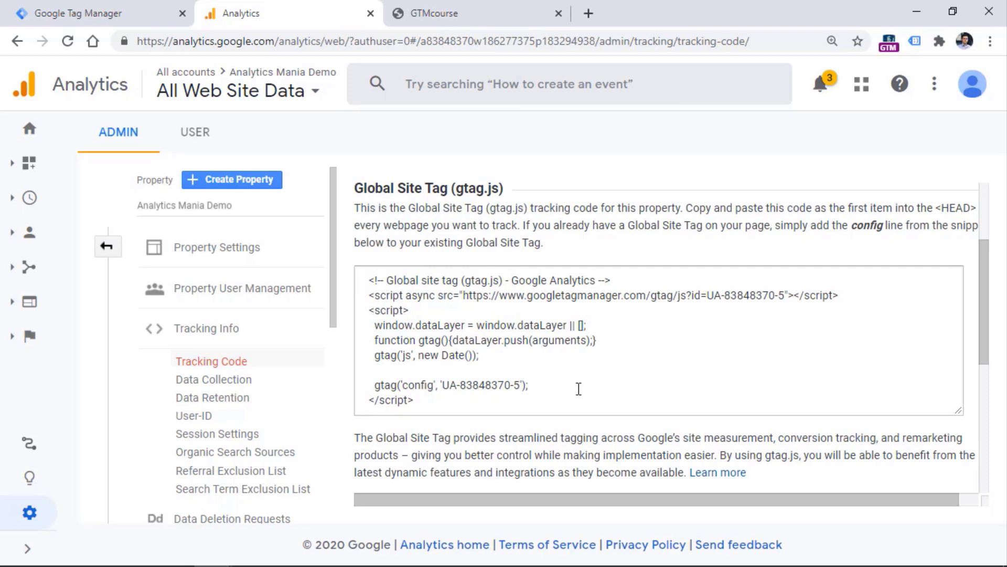
click(144, 2)
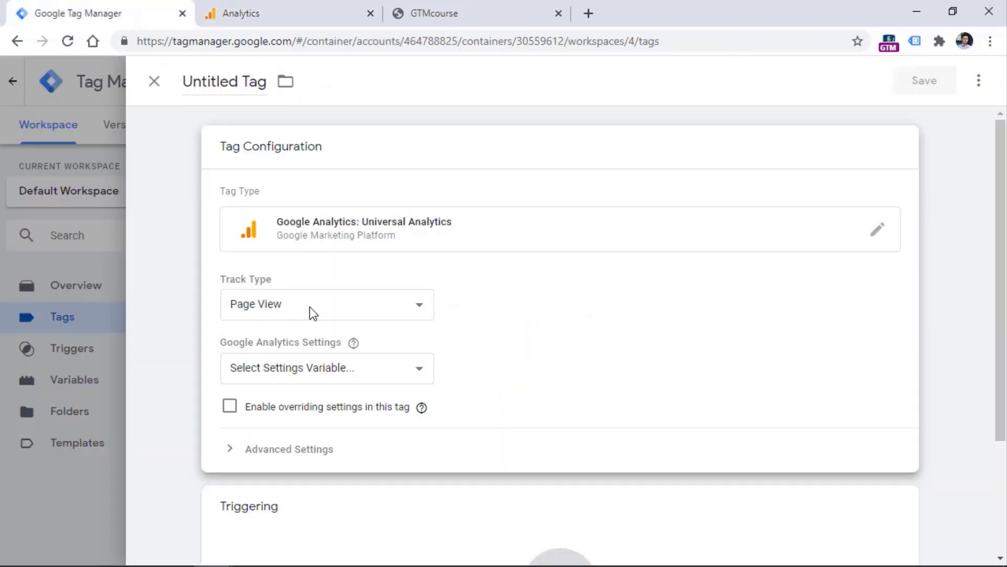
mouse_move(371, 345)
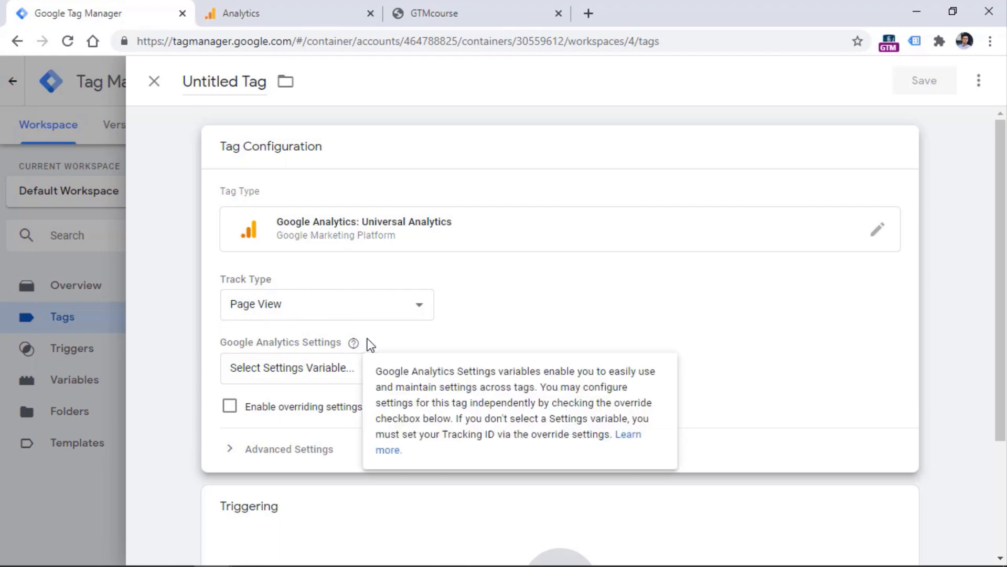
click(249, 21)
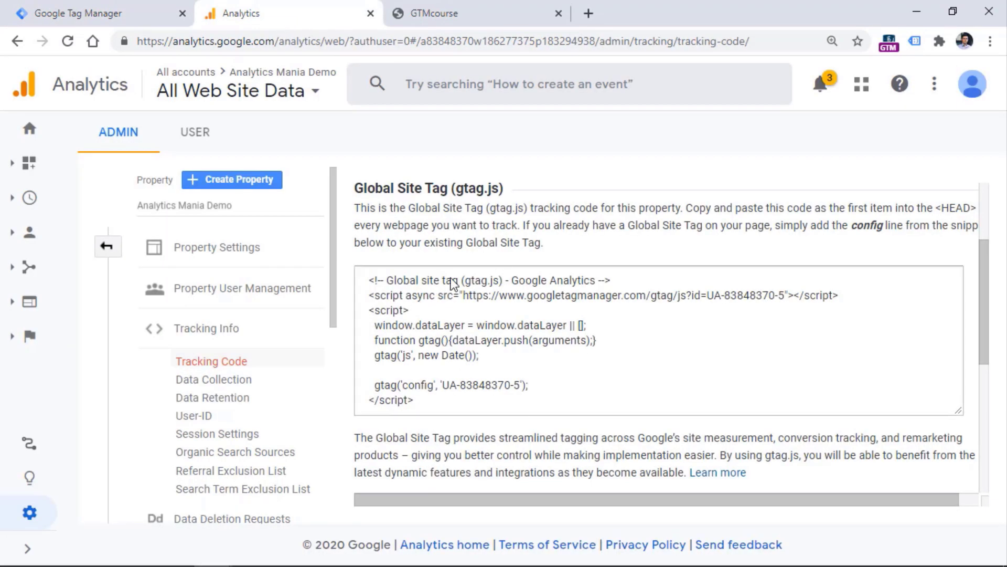
click(131, 16)
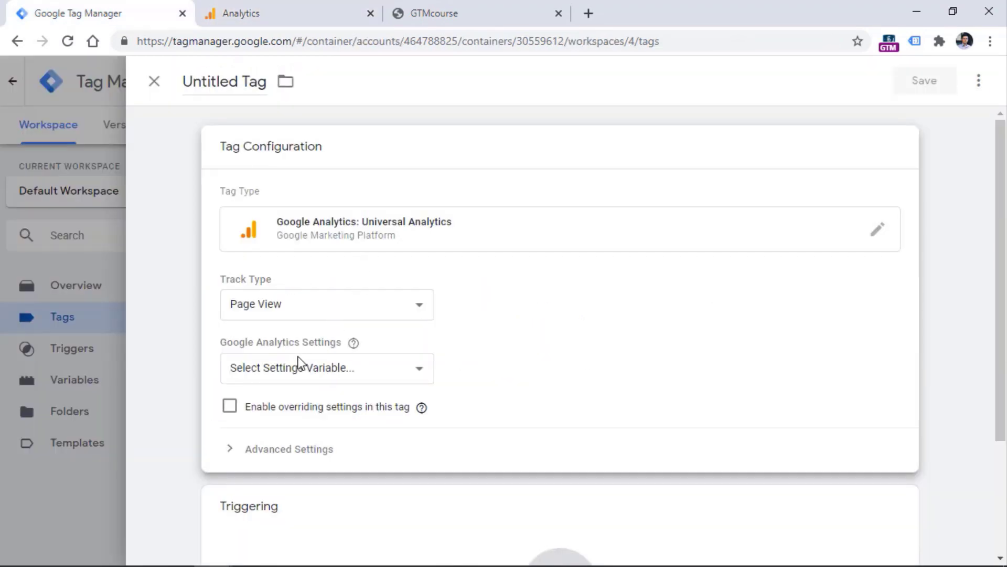
mouse_move(347, 349)
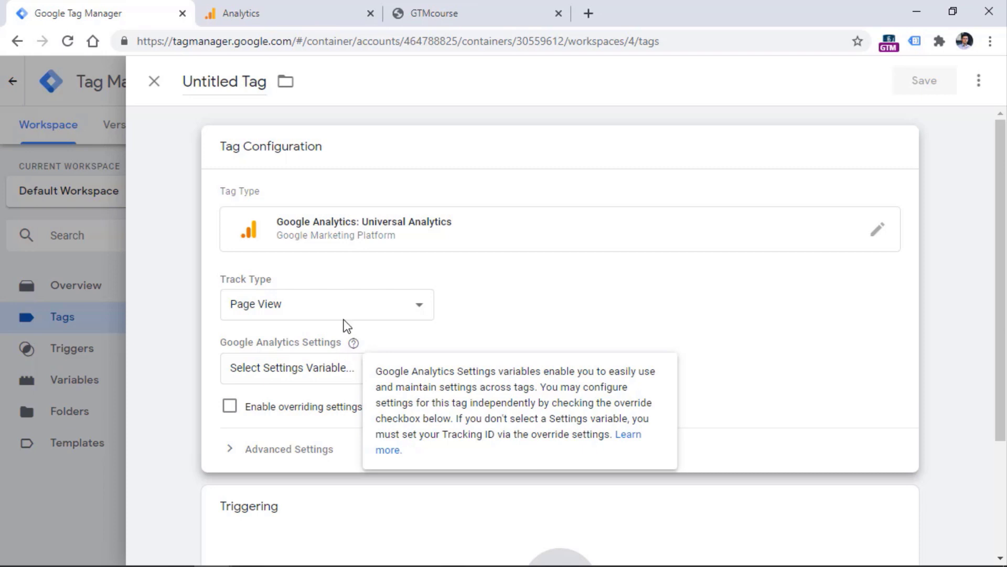
click(230, 414)
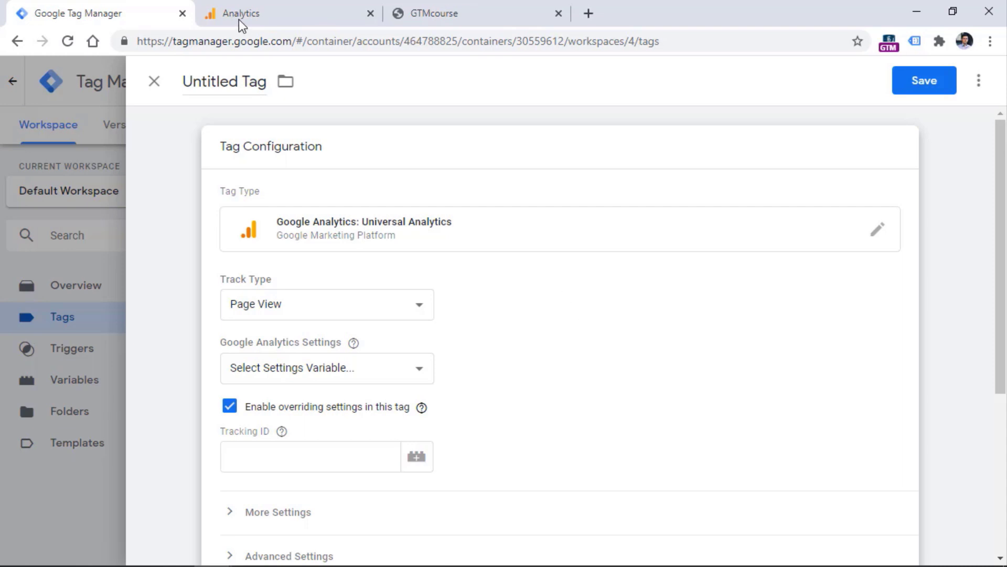
Copy the UA tracking ID from Analytics and paste it into the tag's Tracking ID field
click(281, 10)
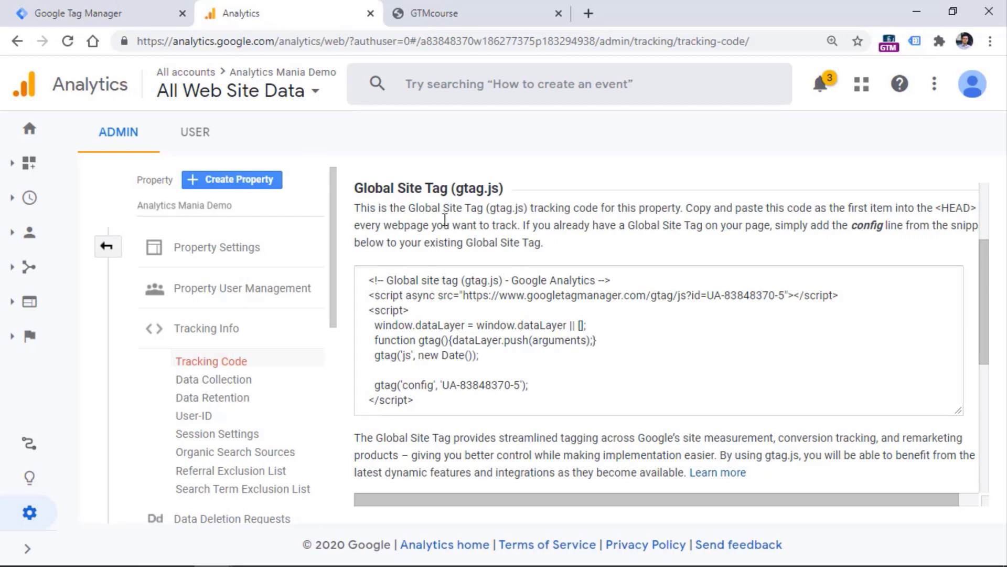
scroll(445, 219, up, 3)
drag(476, 223, 355, 224)
key(ctrl+c)
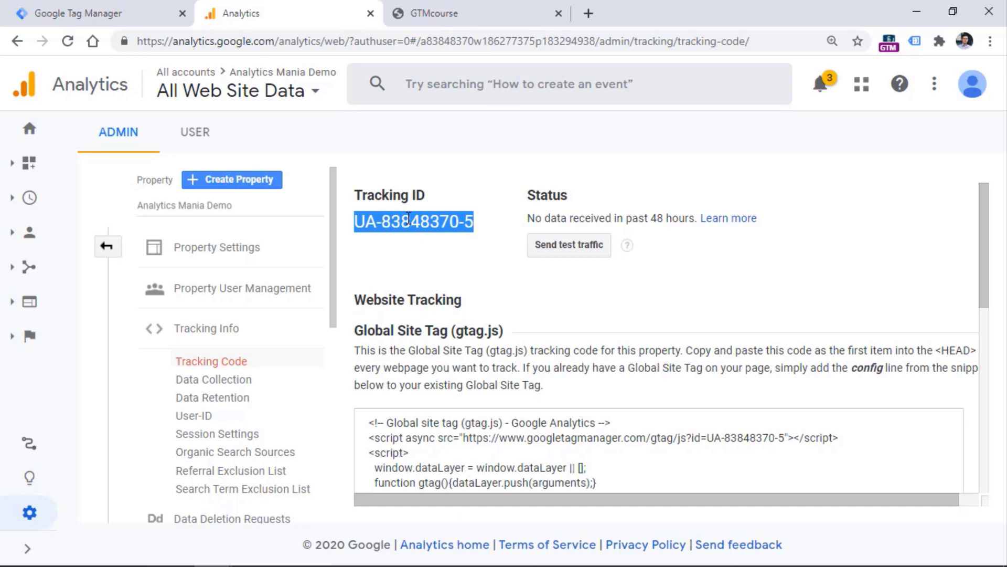
click(157, 12)
click(266, 457)
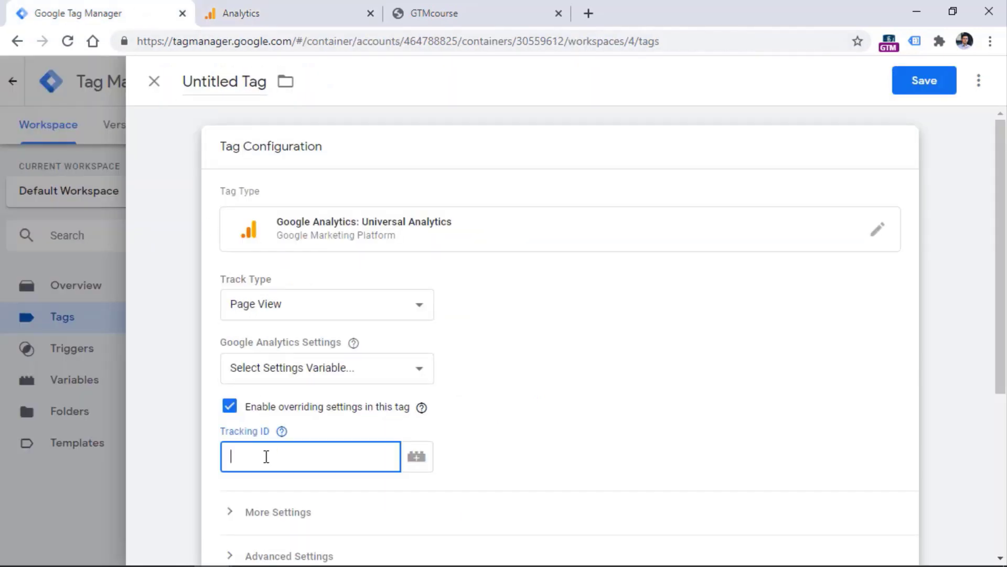
right_click(266, 457)
click(310, 308)
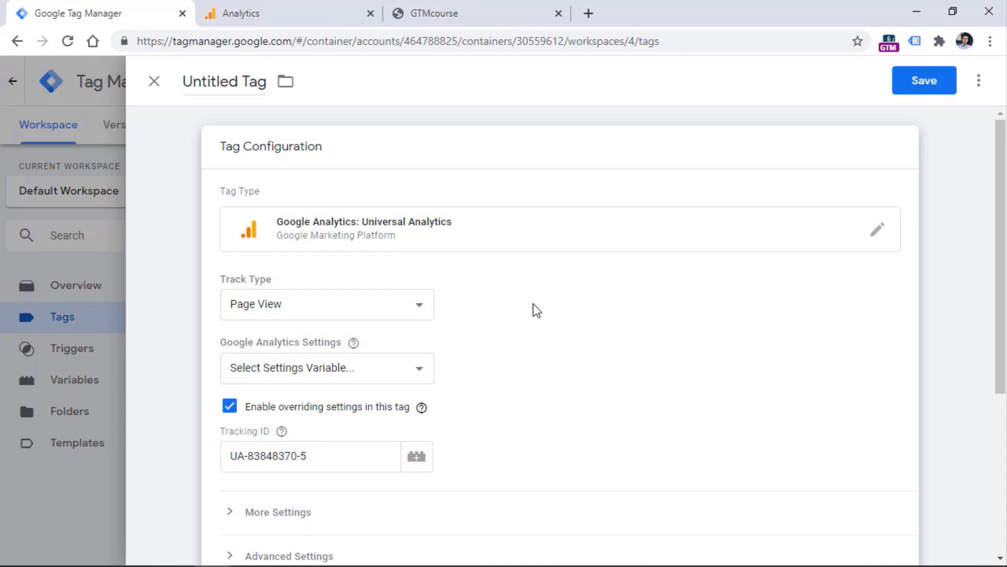
Set the tag's trigger to All Pages
scroll(534, 310, down, 5)
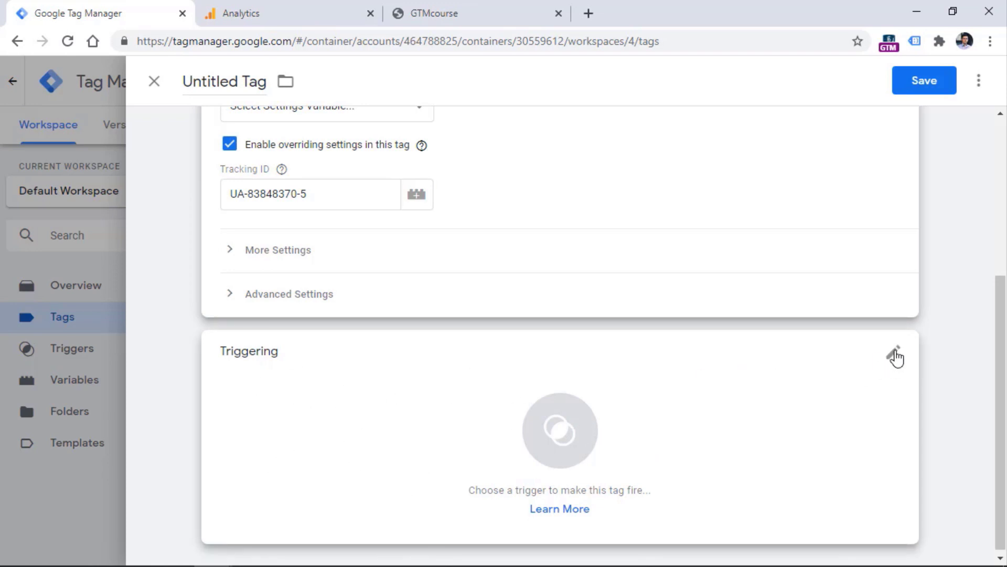
click(726, 398)
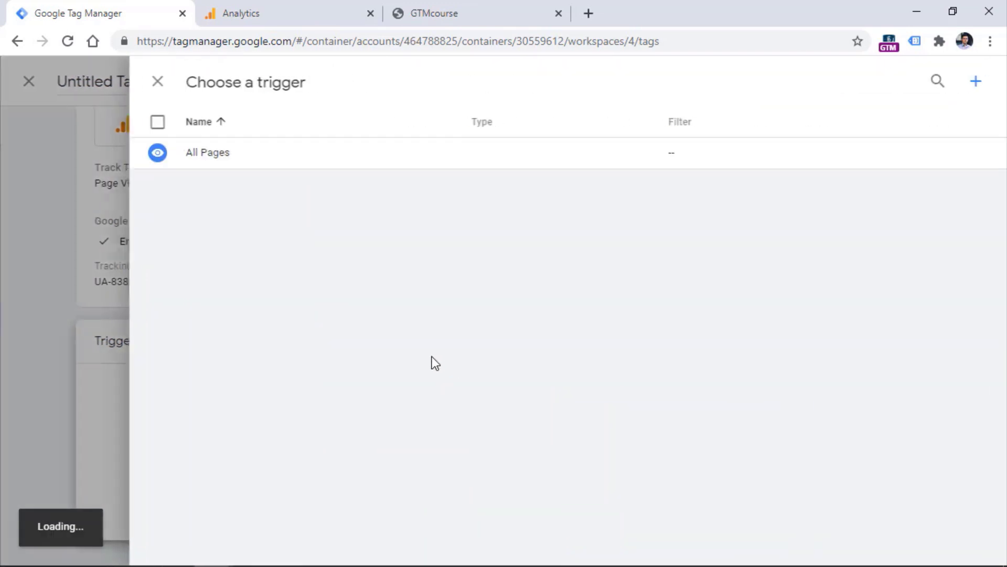
click(223, 163)
Rename the tag to 'GA Pageview' and save it
click(238, 84)
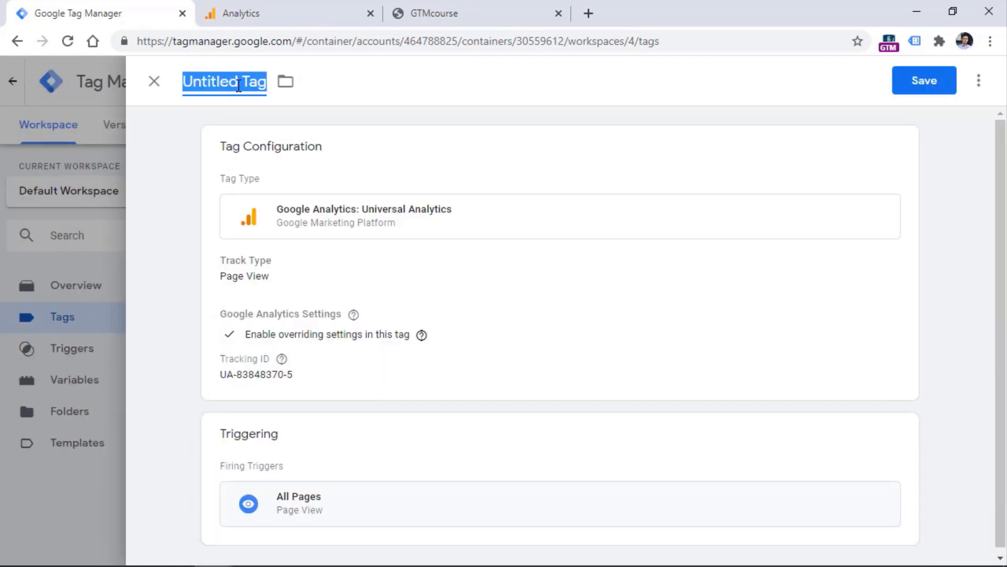
text(GA )
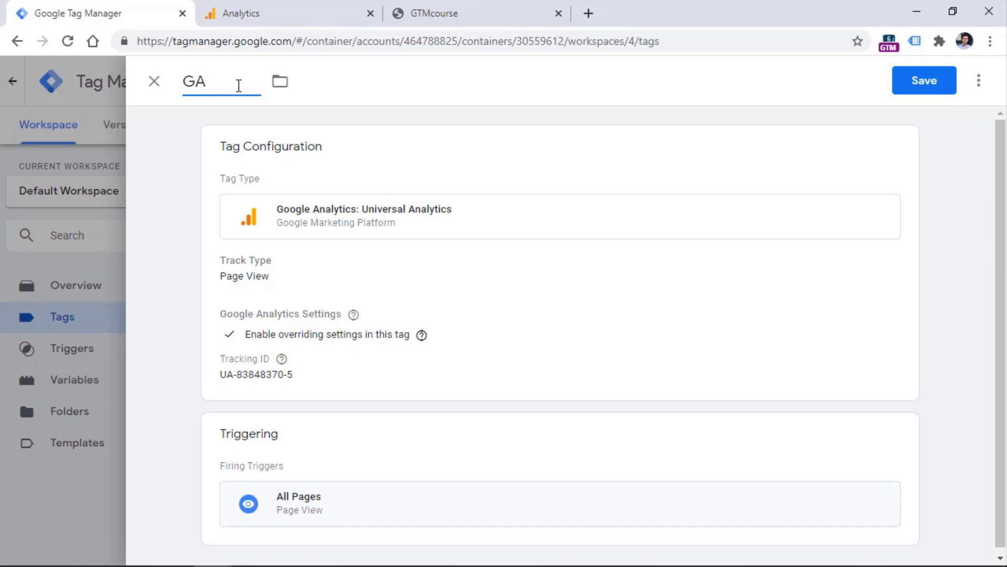
text(Pageview)
click(927, 85)
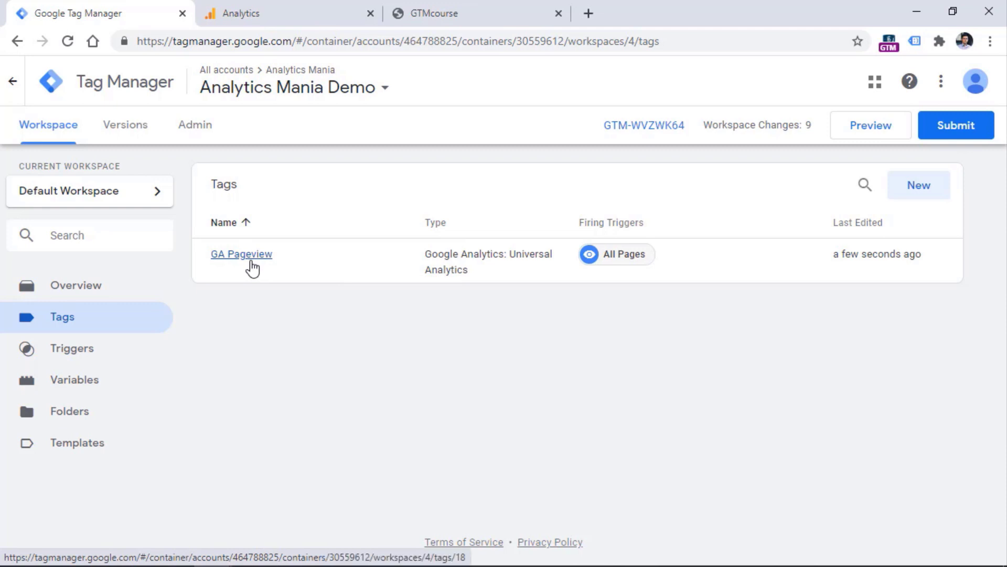
Refresh the workspace preview and switch to the GTMcourse store site
click(873, 132)
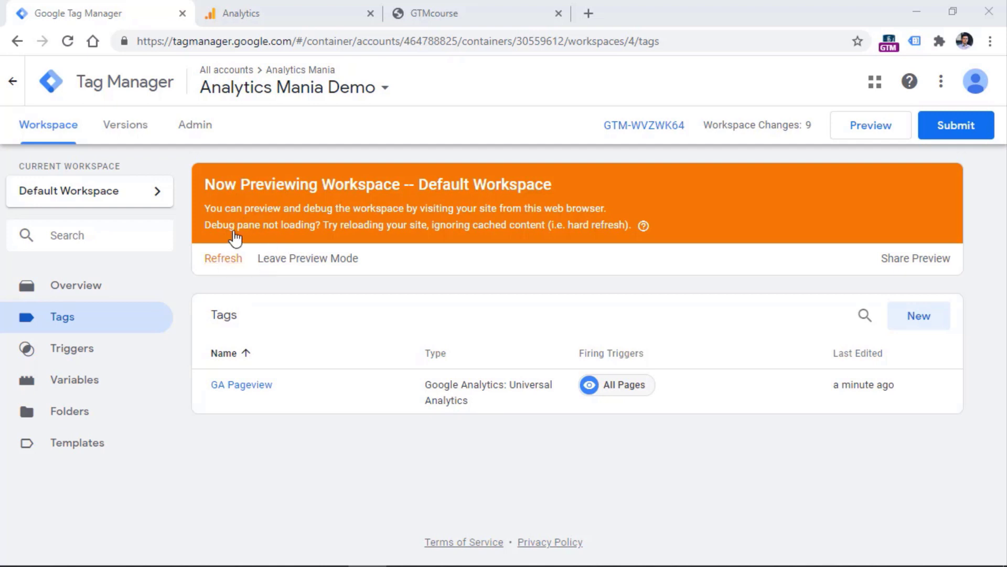
click(223, 259)
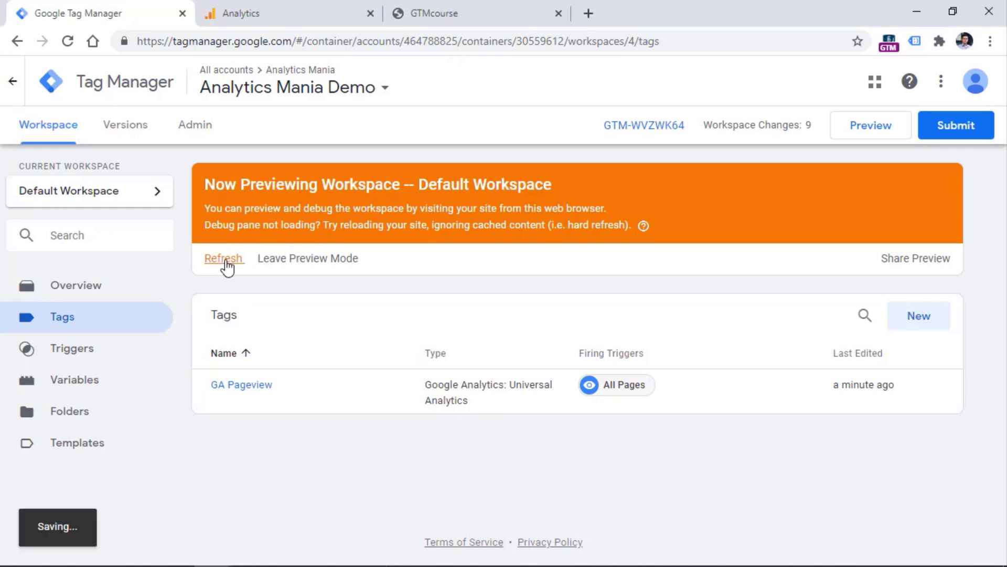
click(459, 15)
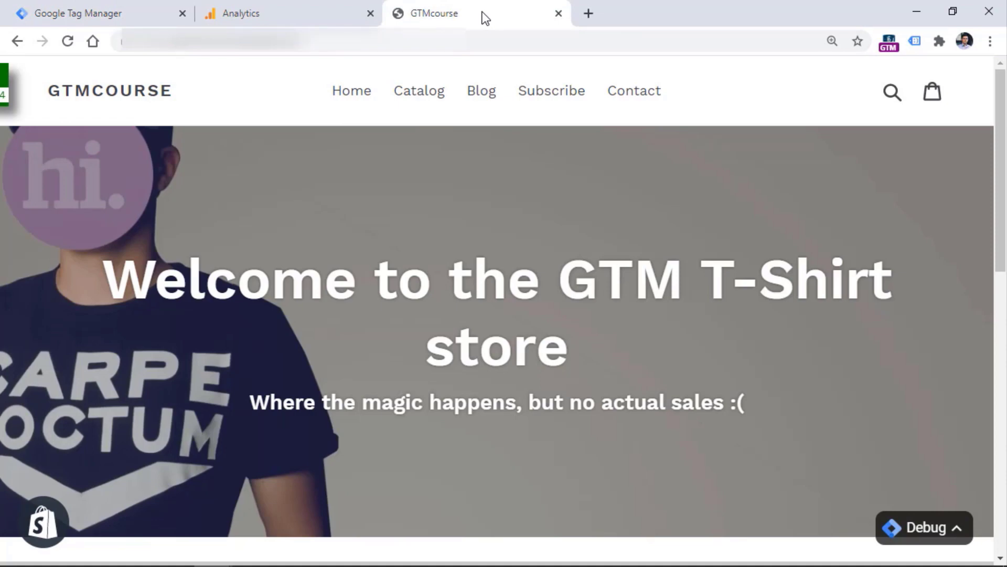
Reload the store and inspect Container Loaded, Window Loaded and DOM Ready events in the debug pane
click(67, 41)
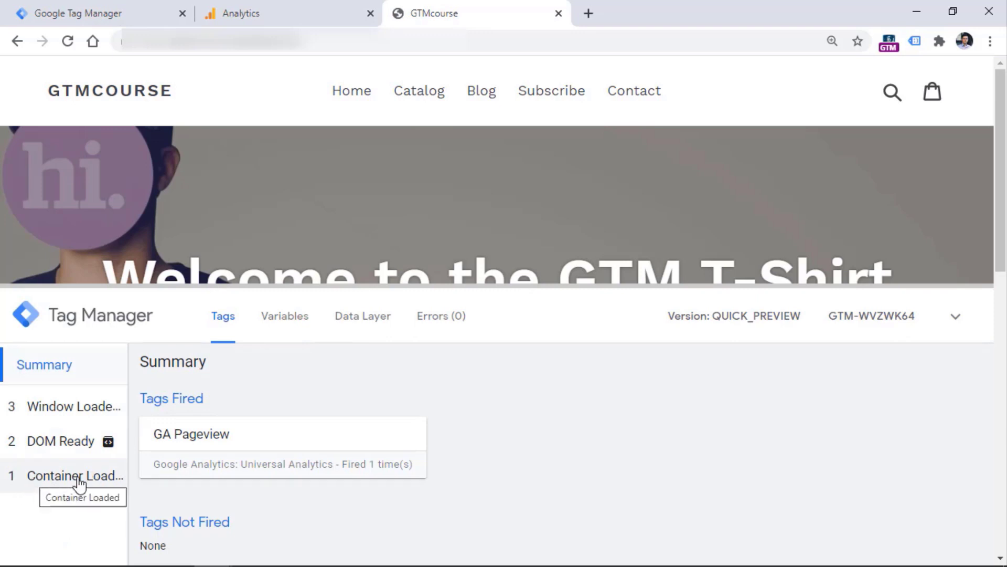
click(53, 478)
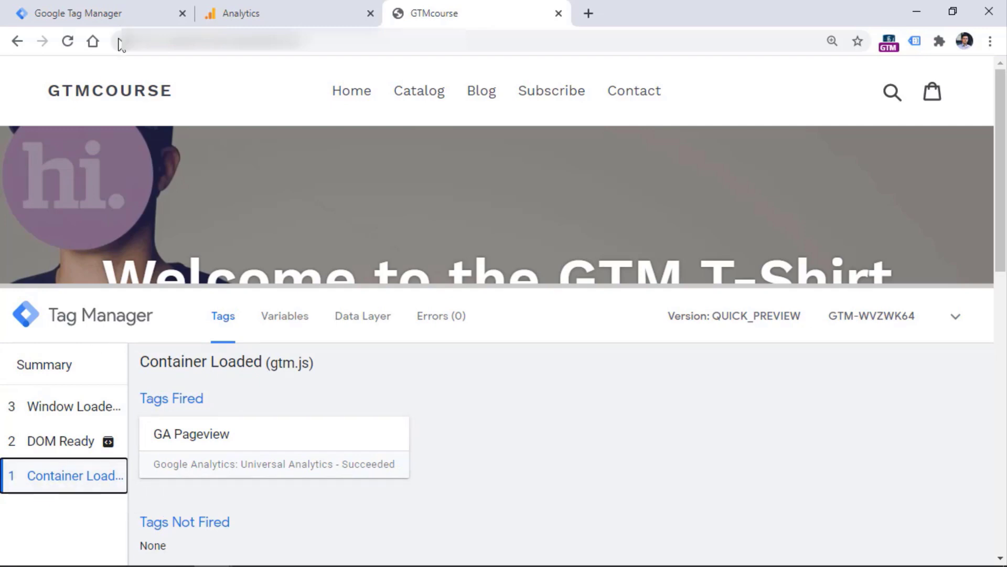
click(92, 14)
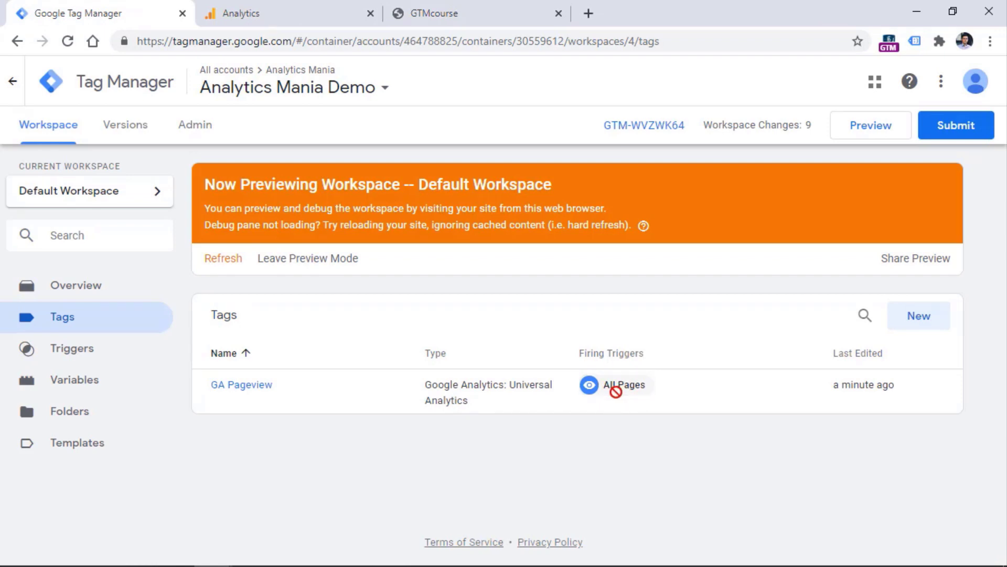
click(482, 21)
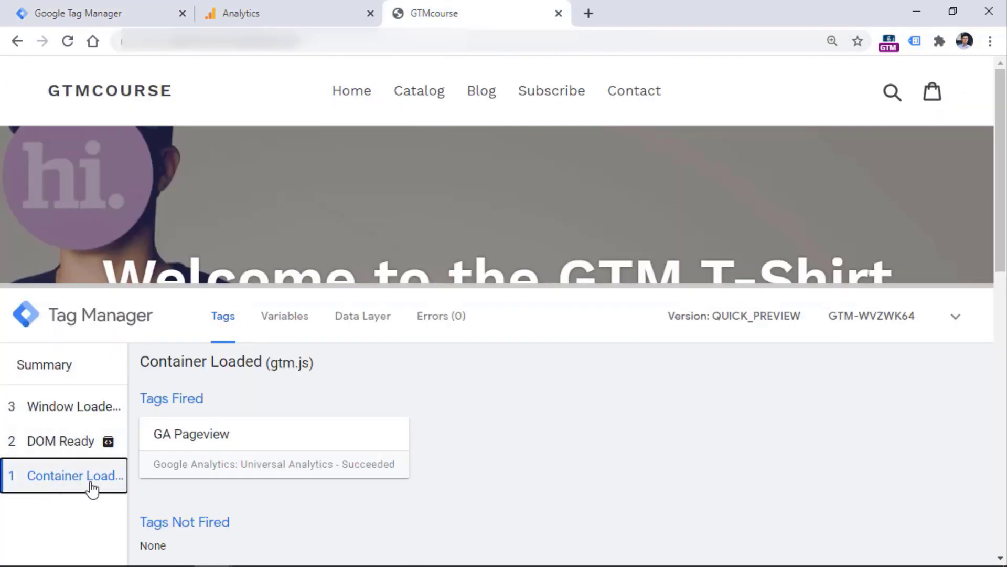
click(62, 440)
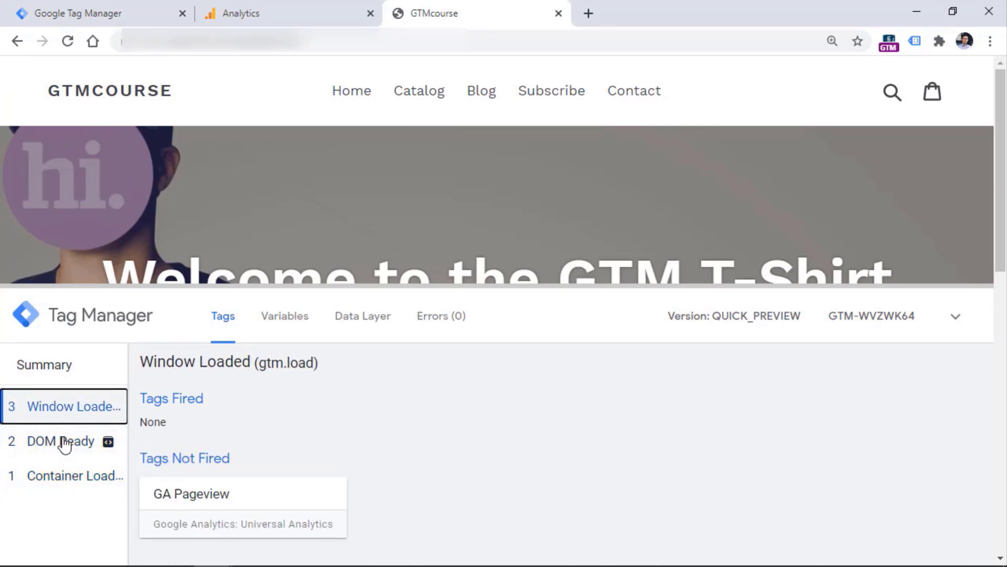
click(61, 440)
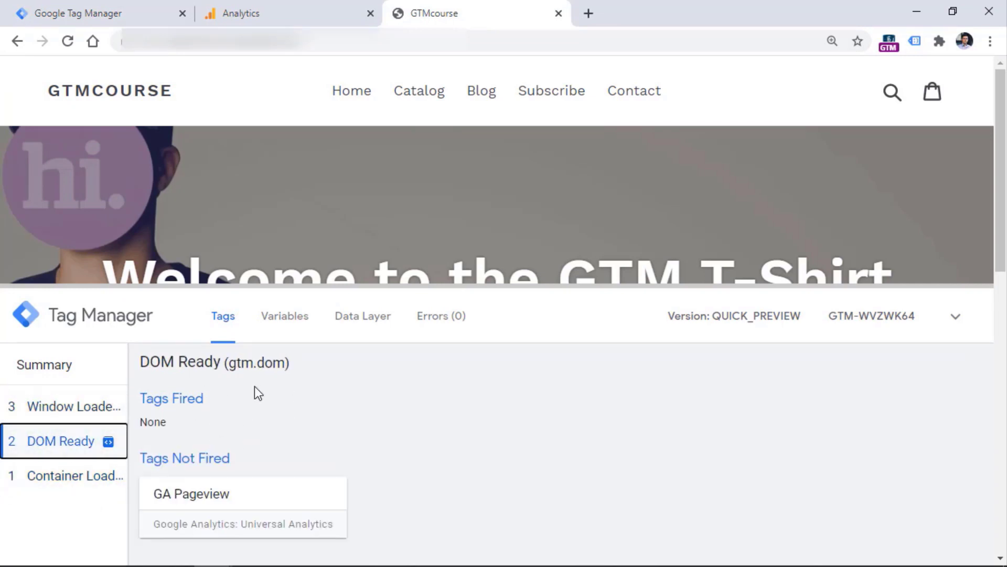
click(58, 474)
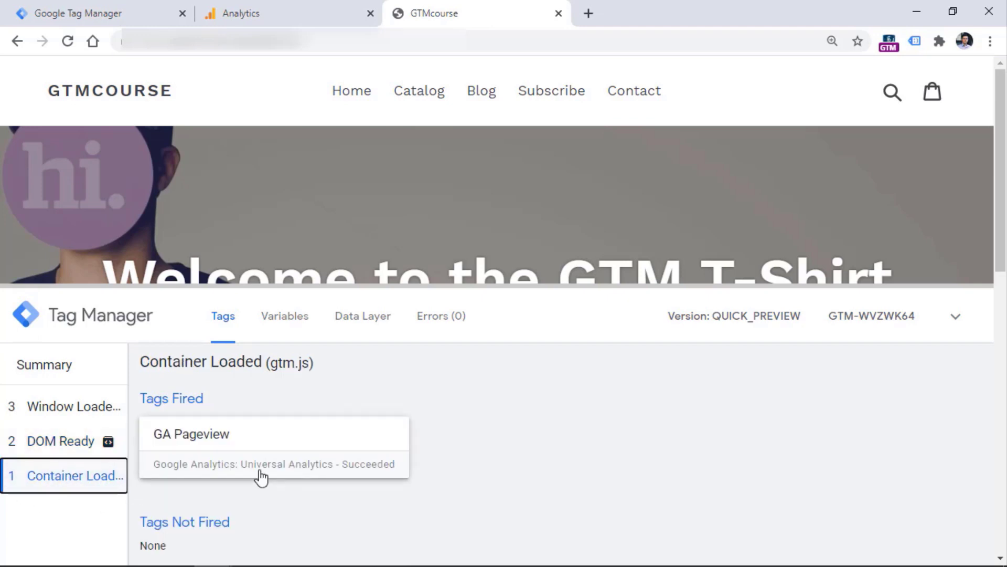
Check live traffic in the Analytics Realtime Overview report
click(289, 11)
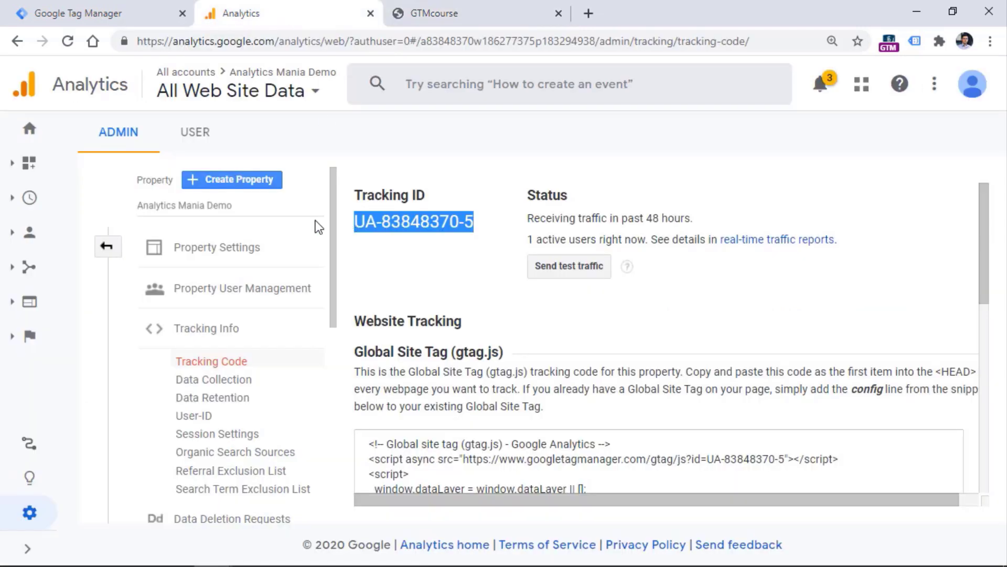
click(25, 200)
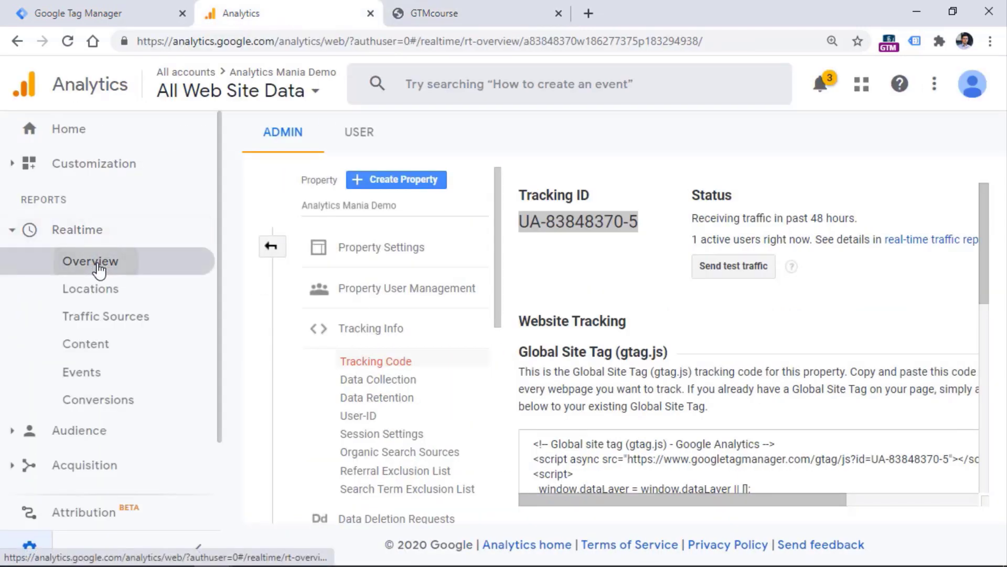
click(78, 264)
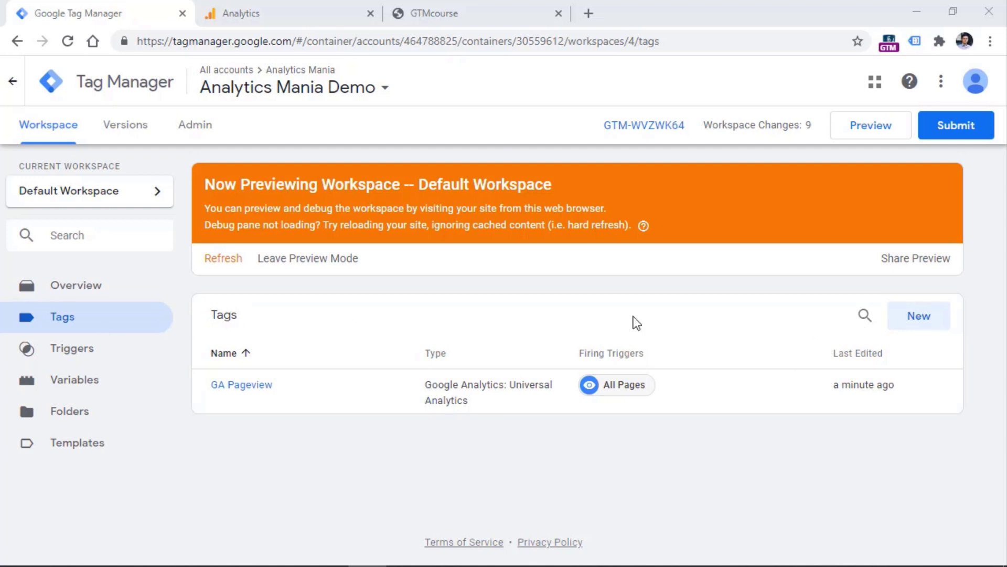
Create another new tag and scroll the tag type list down to Custom HTML and Custom Image
click(920, 319)
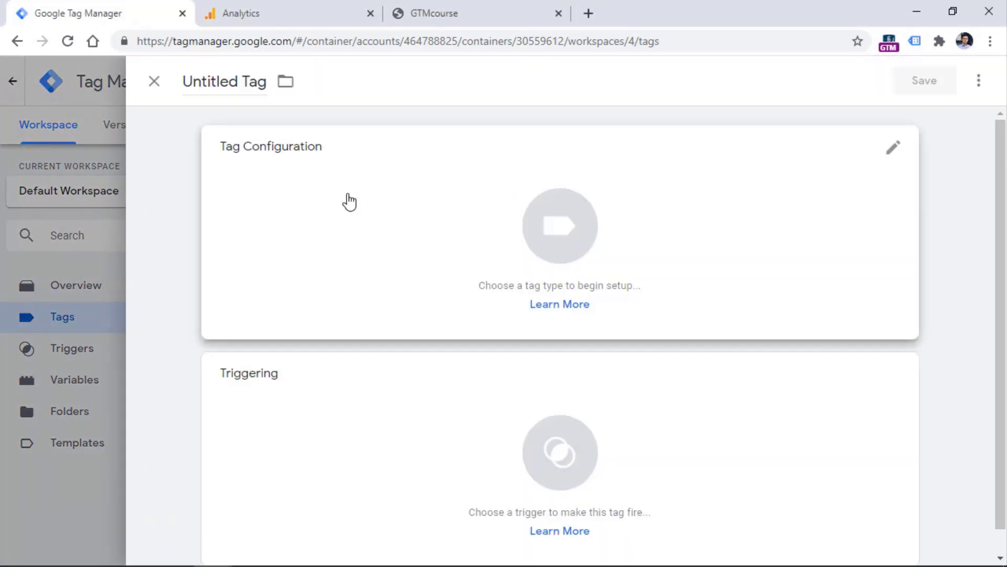
click(371, 222)
drag(1001, 196, 998, 222)
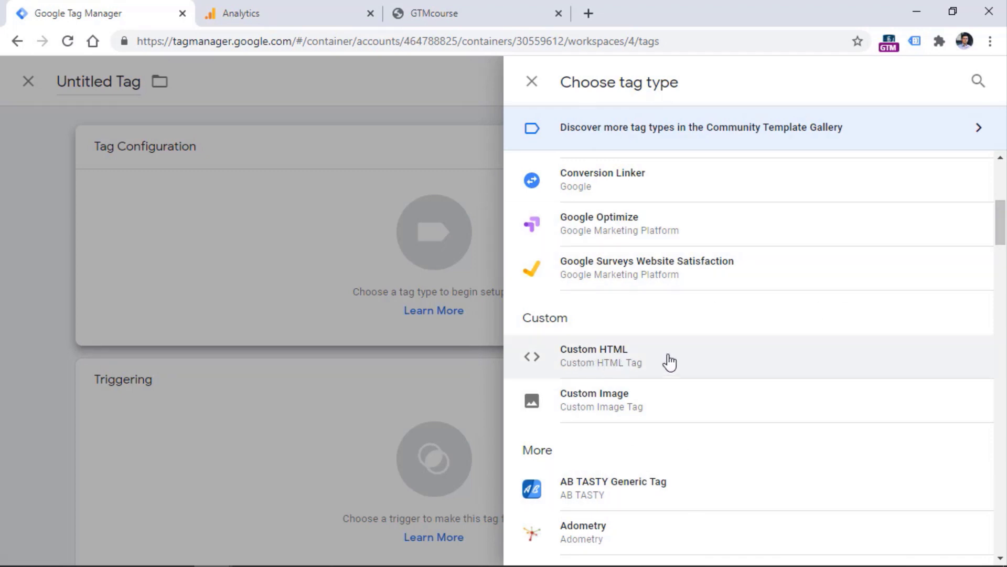
drag(999, 227, 1000, 348)
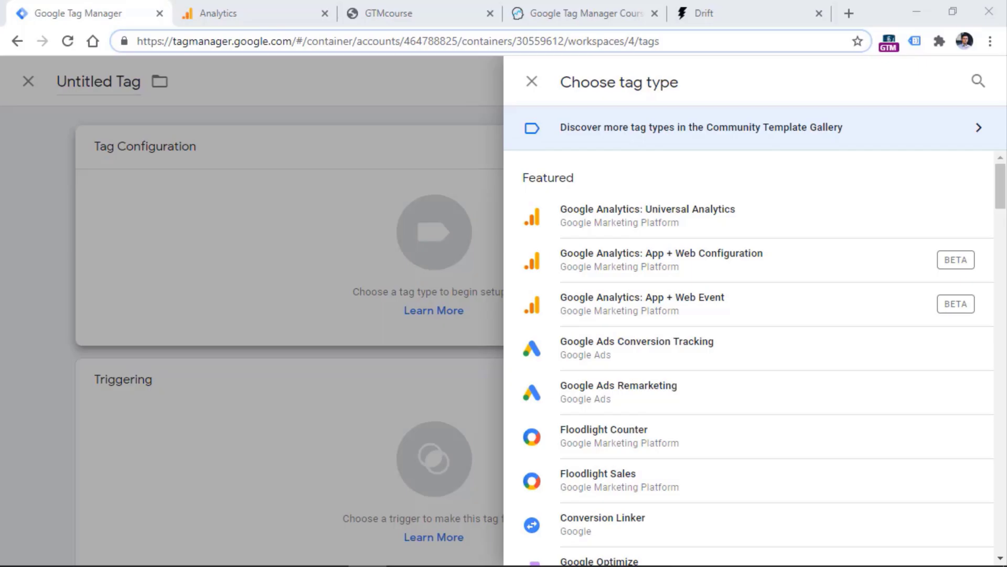
scroll(710, 279, down, 10)
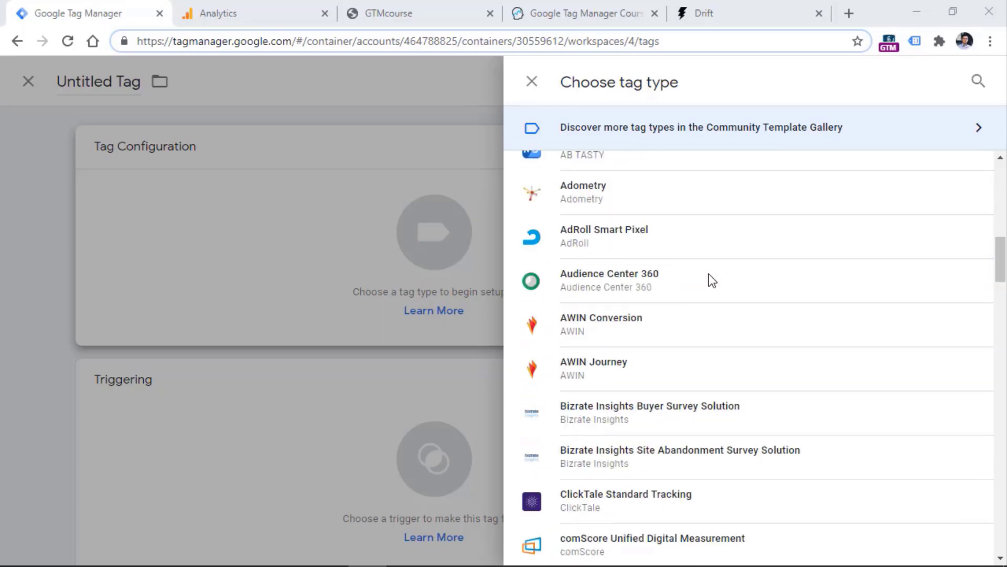
scroll(712, 281, down, 2)
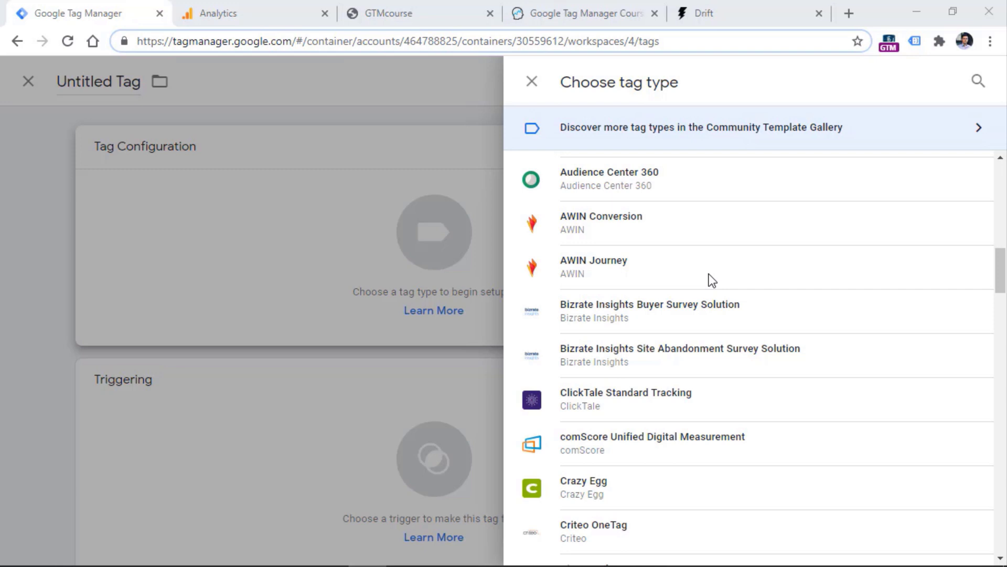
scroll(712, 281, up, 10)
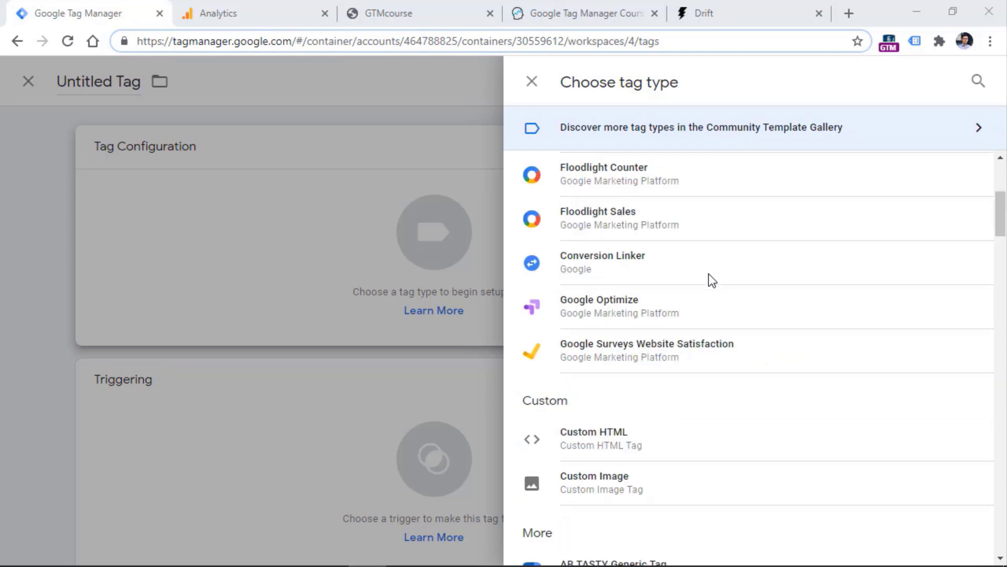
Copy the JavaScript install code from Drift's widget settings
click(588, 15)
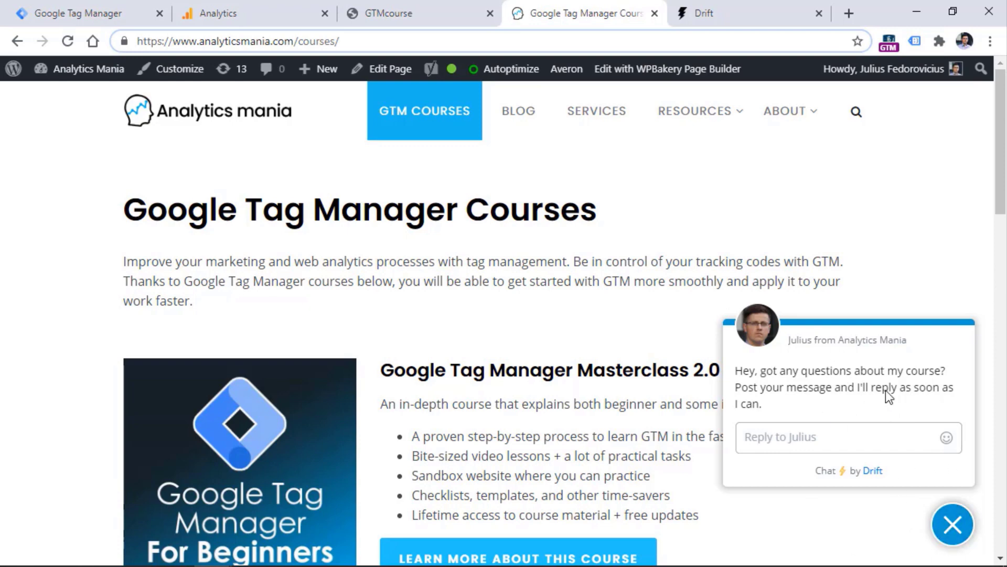
click(849, 436)
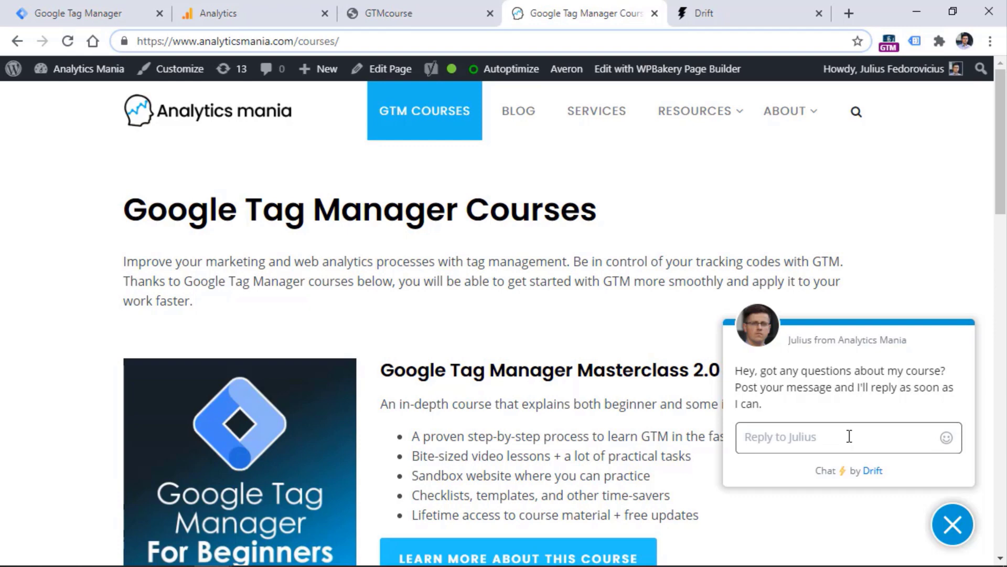
click(742, 14)
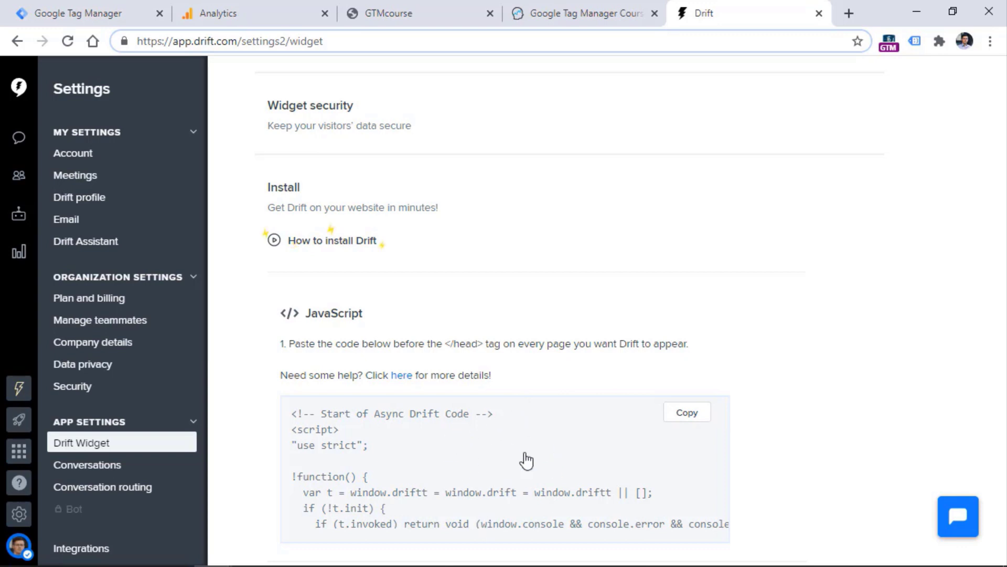
click(691, 417)
Back in Tag Manager, discard the unfinished untitled tag
click(89, 15)
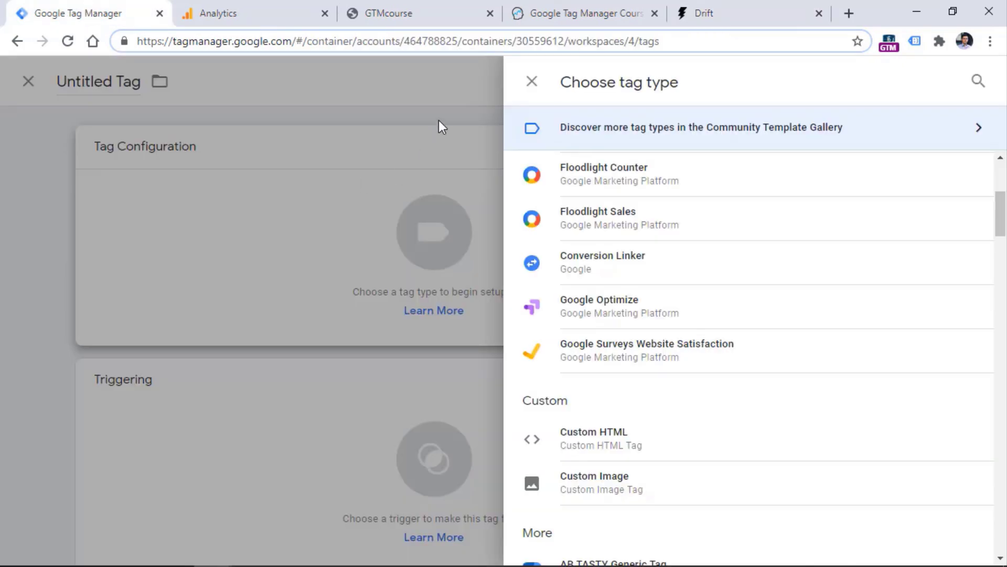
click(531, 83)
click(152, 83)
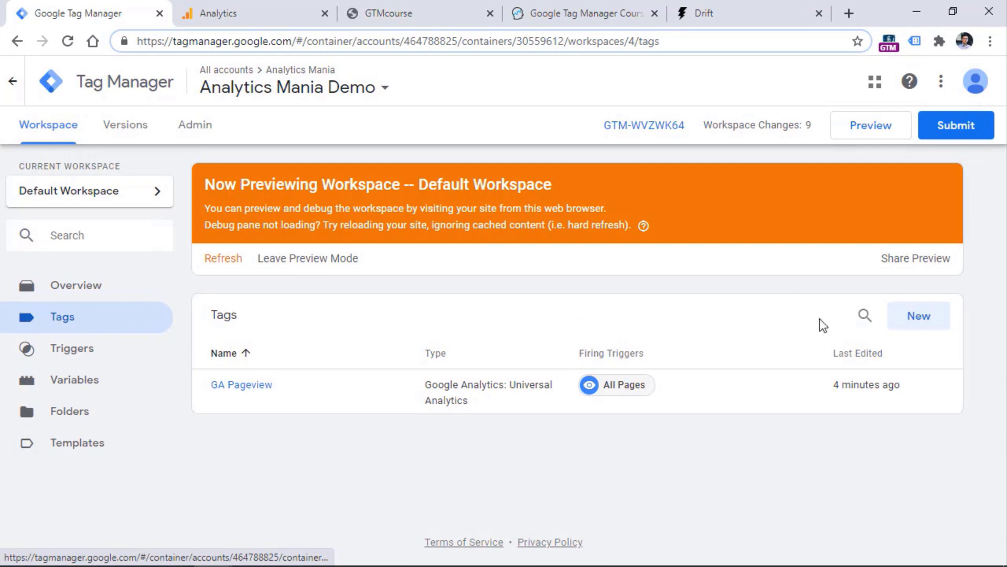
Create a new tag and choose Custom HTML as its type, after briefly searching 'drift'
click(919, 317)
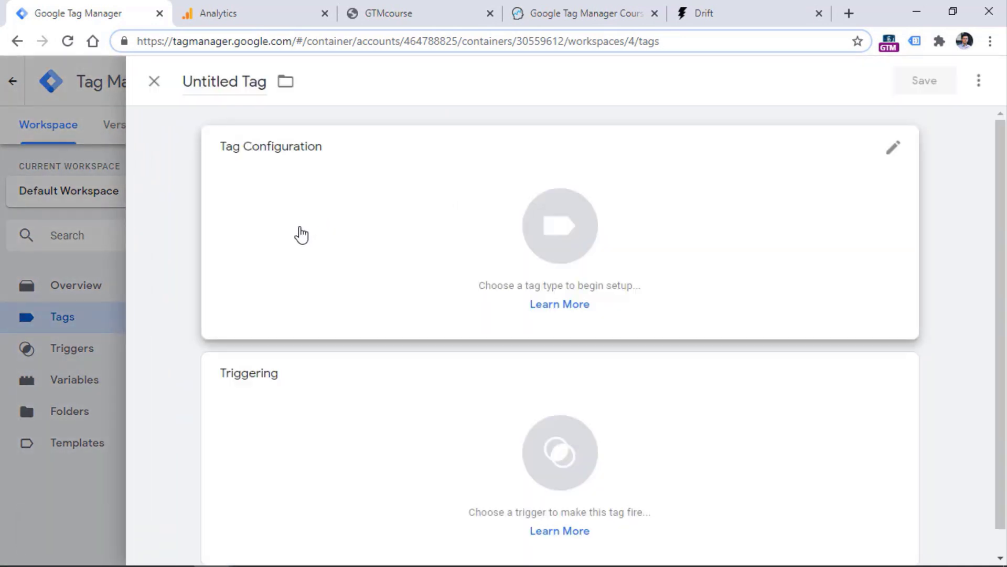
click(302, 234)
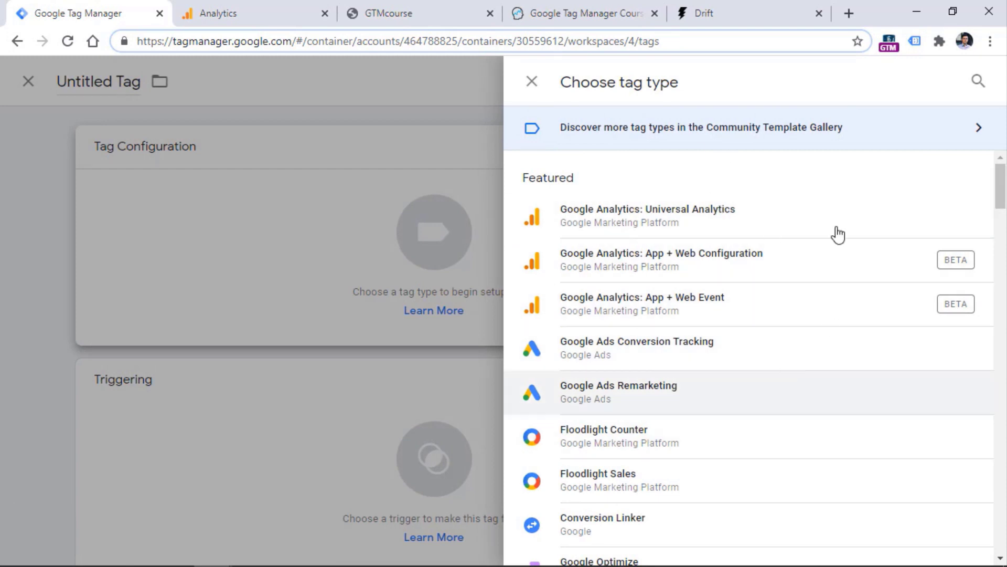
click(978, 80)
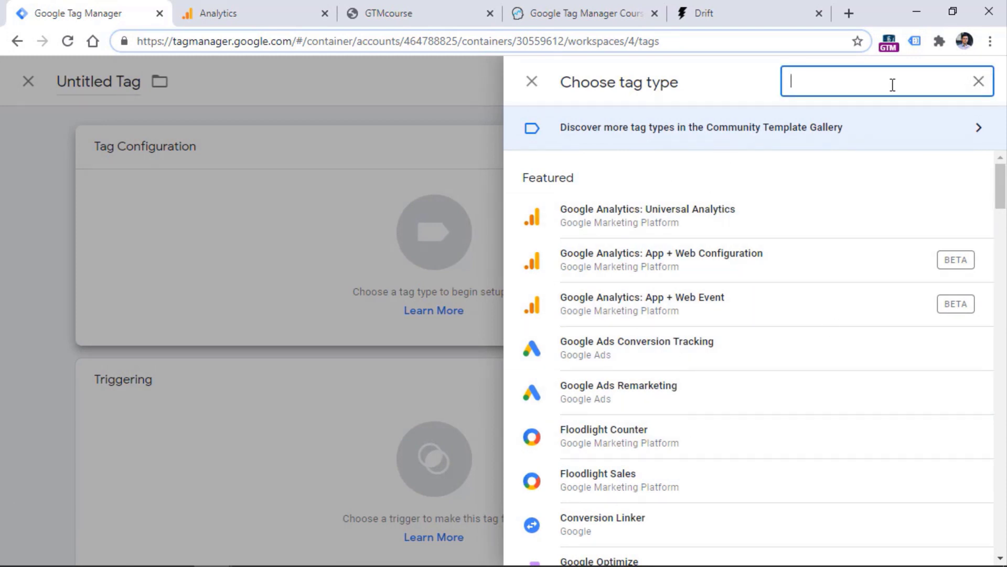
text(drift)
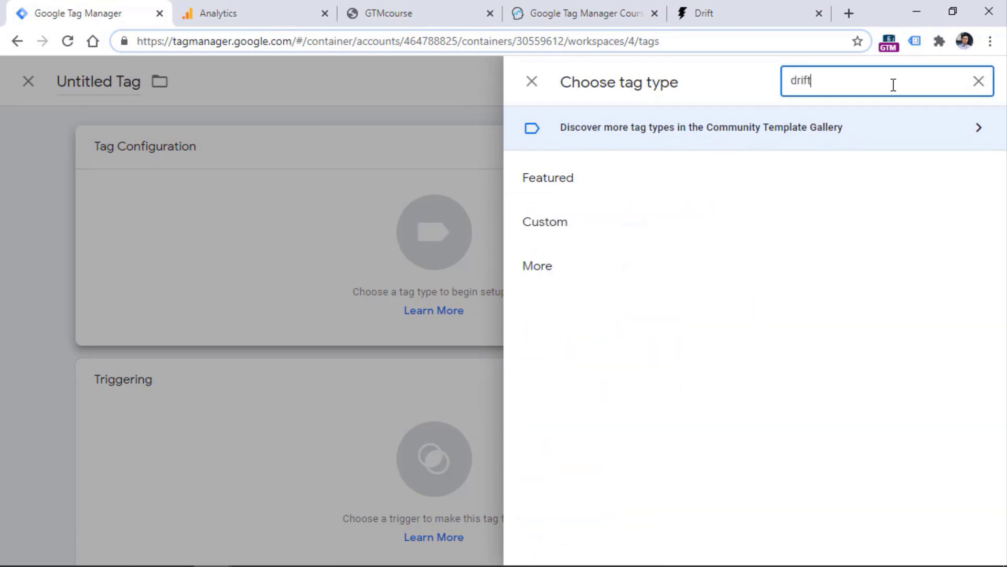
key(BackSpace)
key(BackSpace)
key(BackSpace)
key(BackSpace)
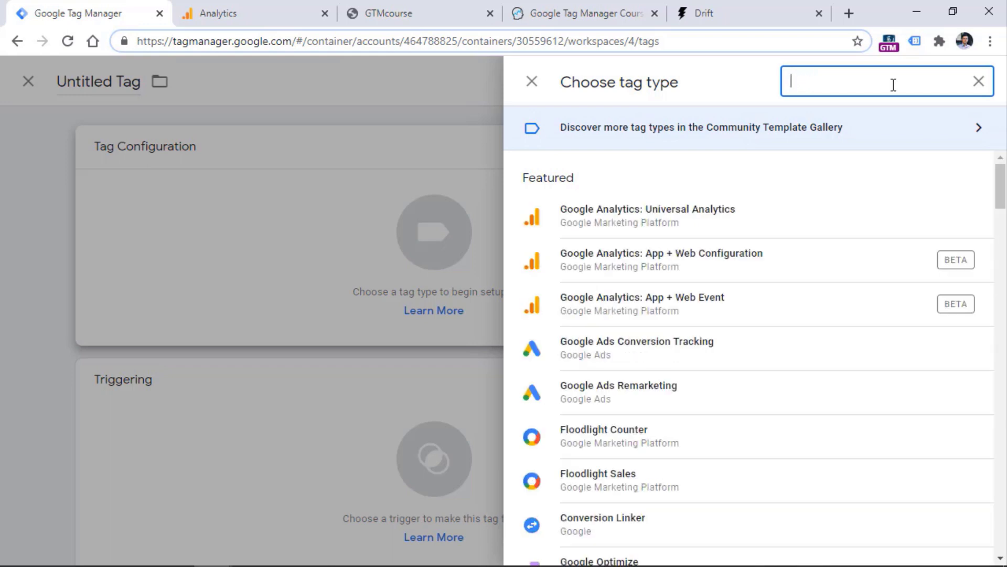
scroll(703, 341, down, 5)
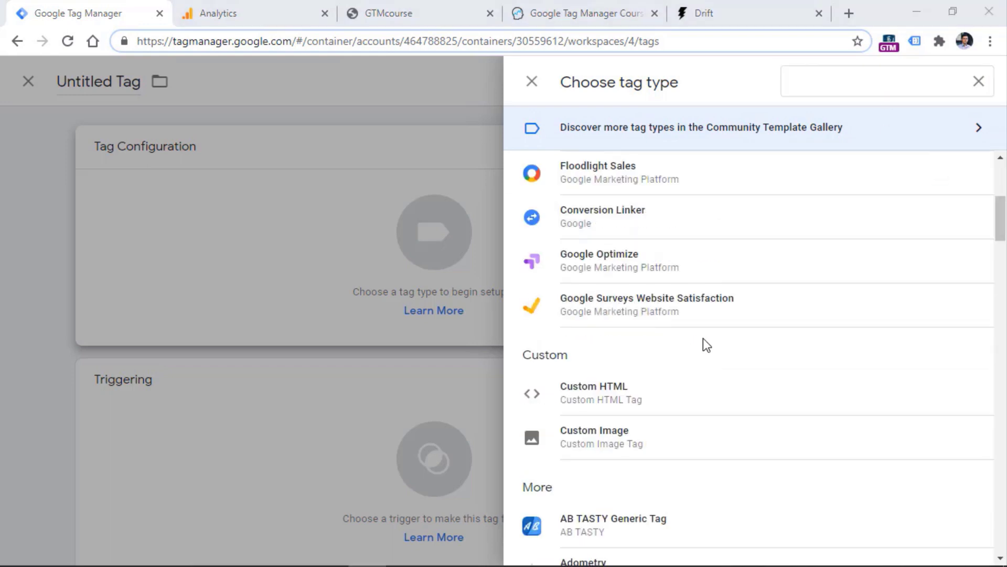
click(608, 403)
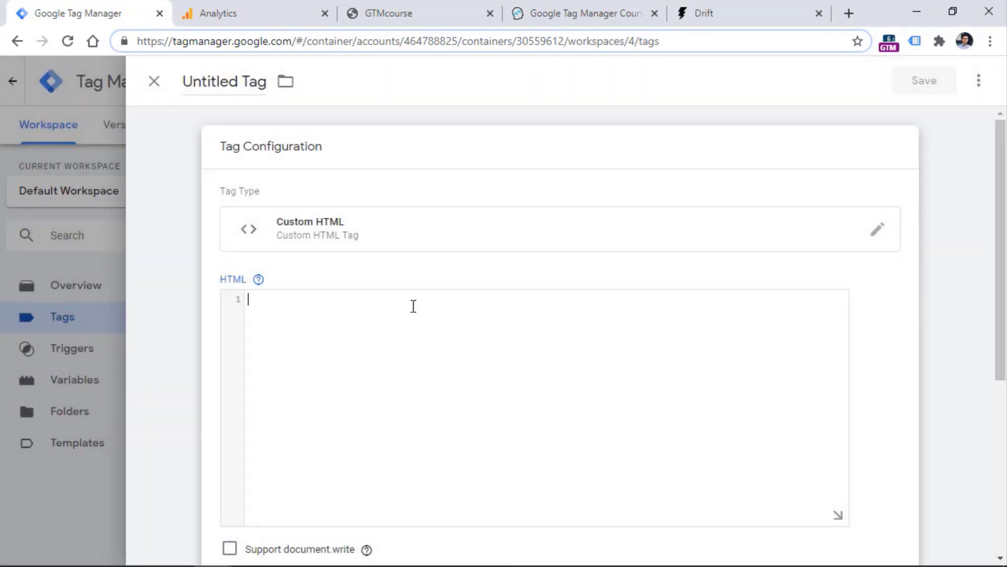
Paste the Drift snippet into the HTML box and set the tag to fire on All Pages
click(413, 306)
key(ctrl+v)
scroll(414, 307, up, 6)
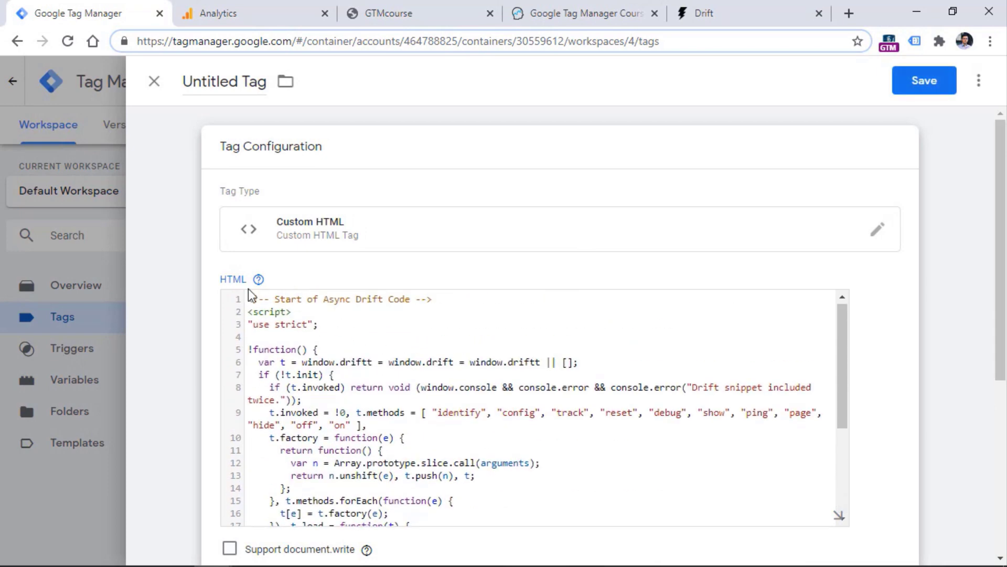
mouse_move(257, 280)
drag(300, 312, 247, 312)
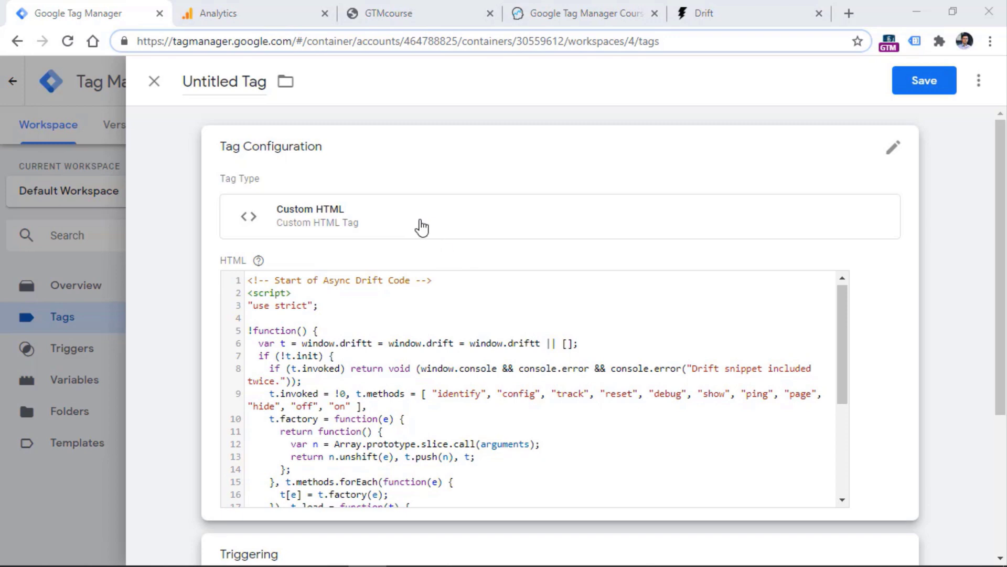
scroll(420, 224, down, 4)
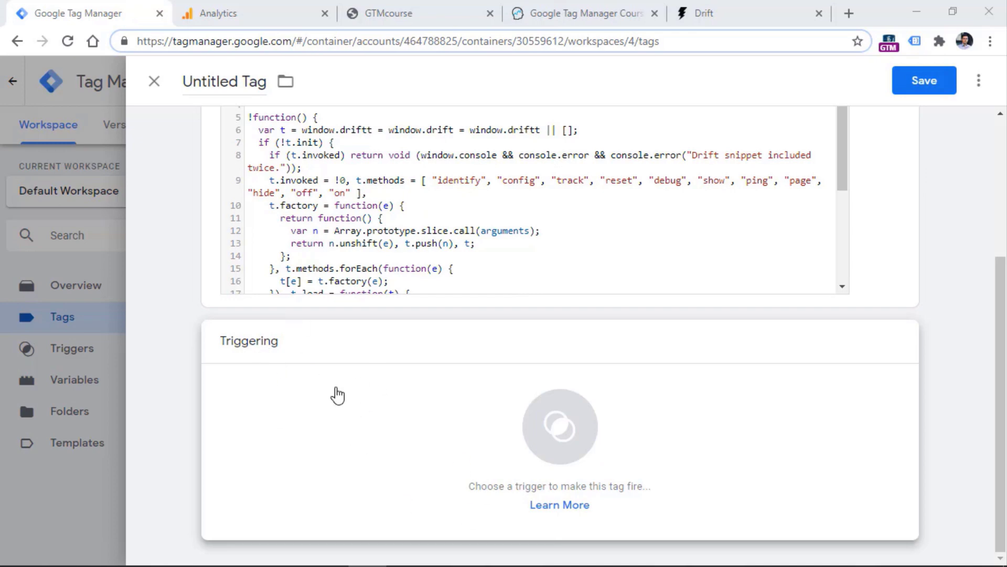
click(349, 421)
click(220, 160)
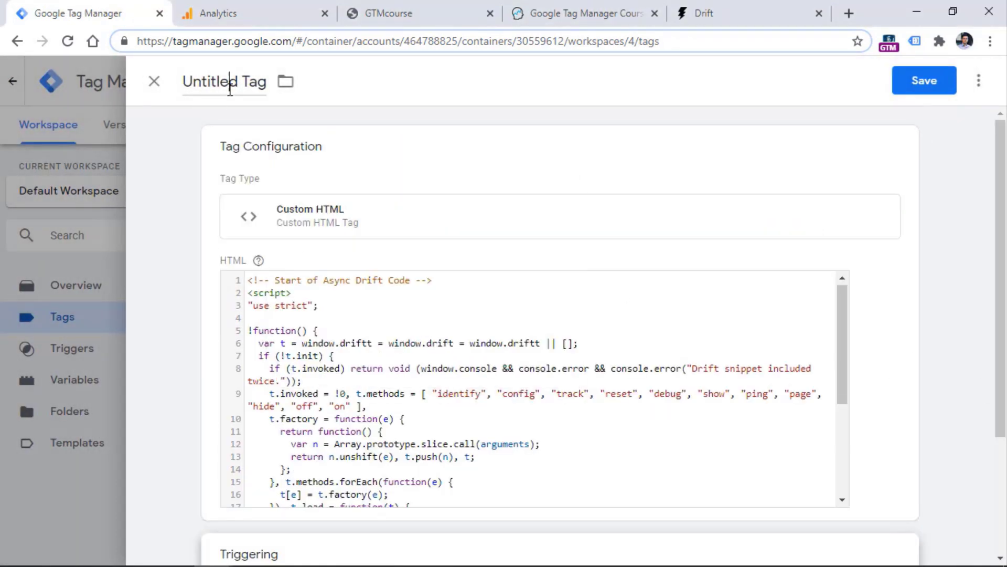
Name the tag 'cHTML - Drift' and save it
click(231, 84)
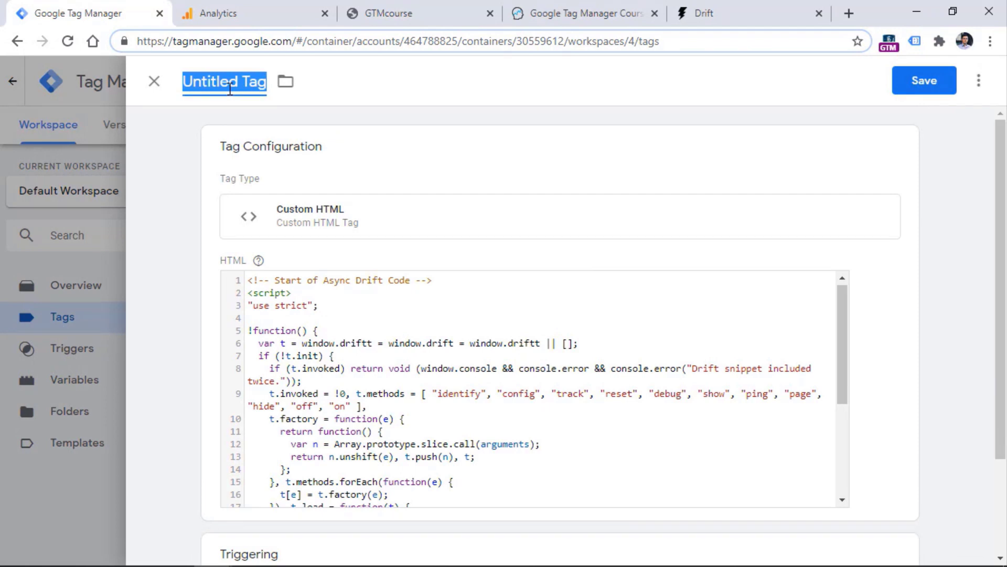
text(cHTML)
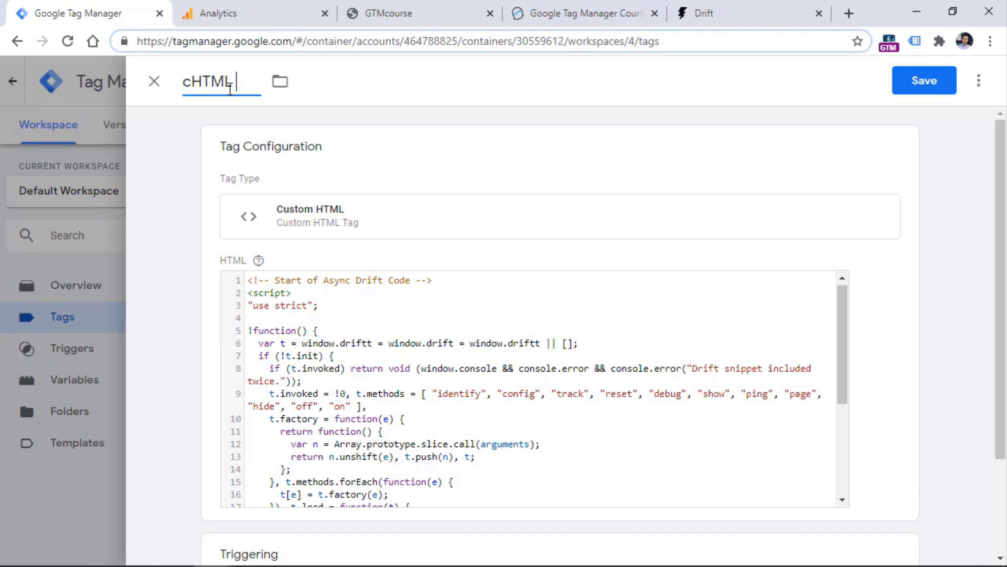
text(- Drift)
click(925, 81)
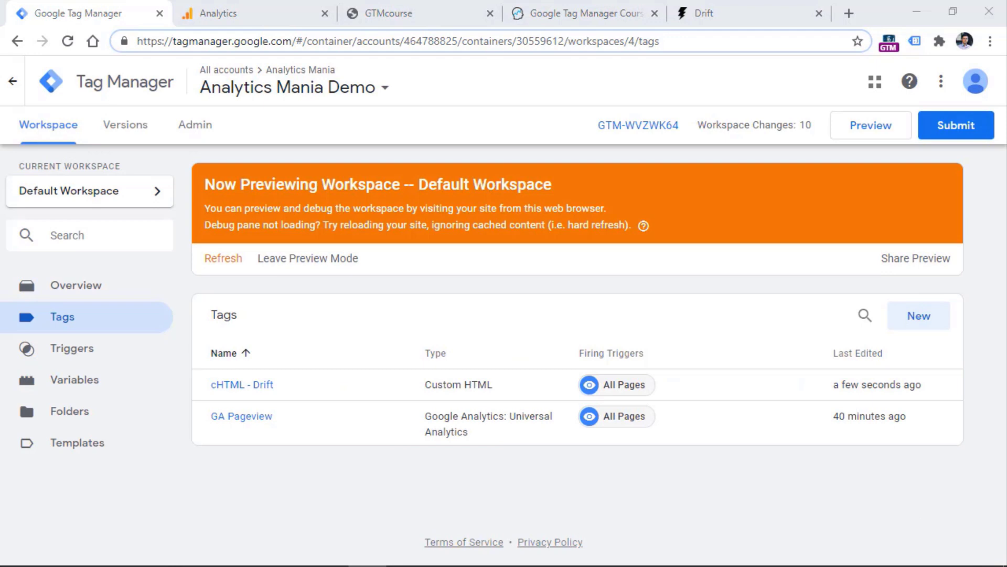
Refresh preview, reload the GTMcourse store page, and check Tags Fired on Container Loaded
click(227, 259)
click(415, 10)
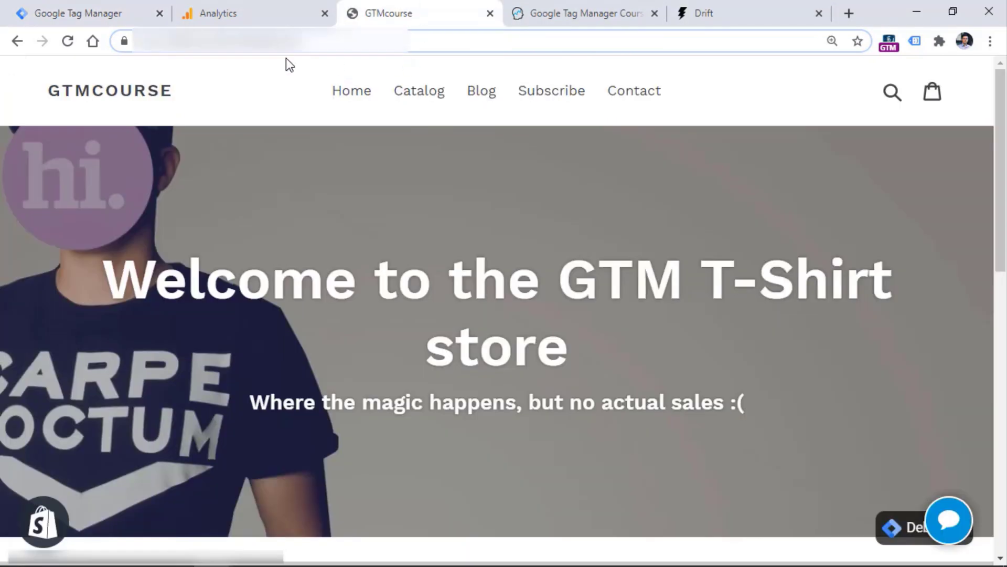
click(68, 41)
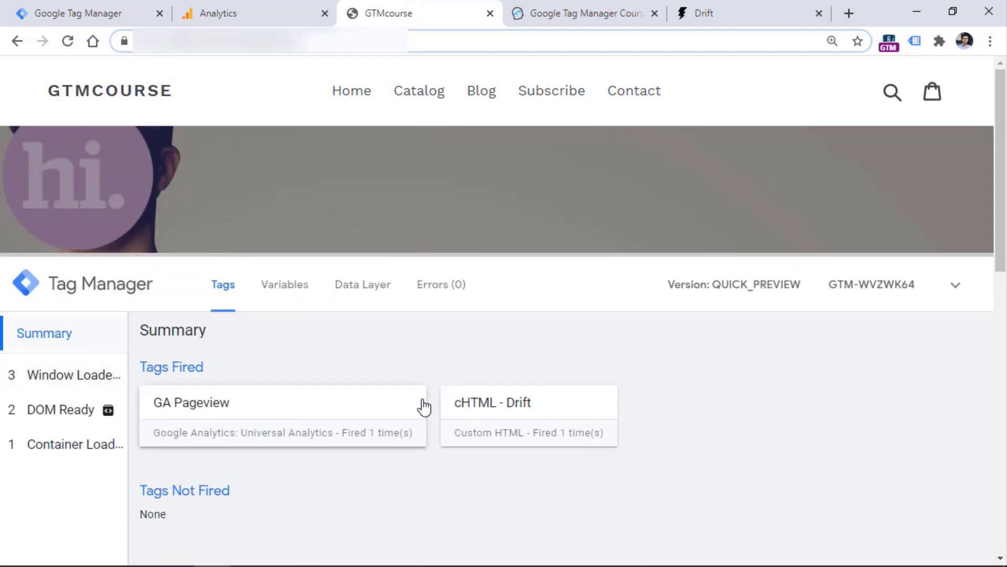
click(62, 450)
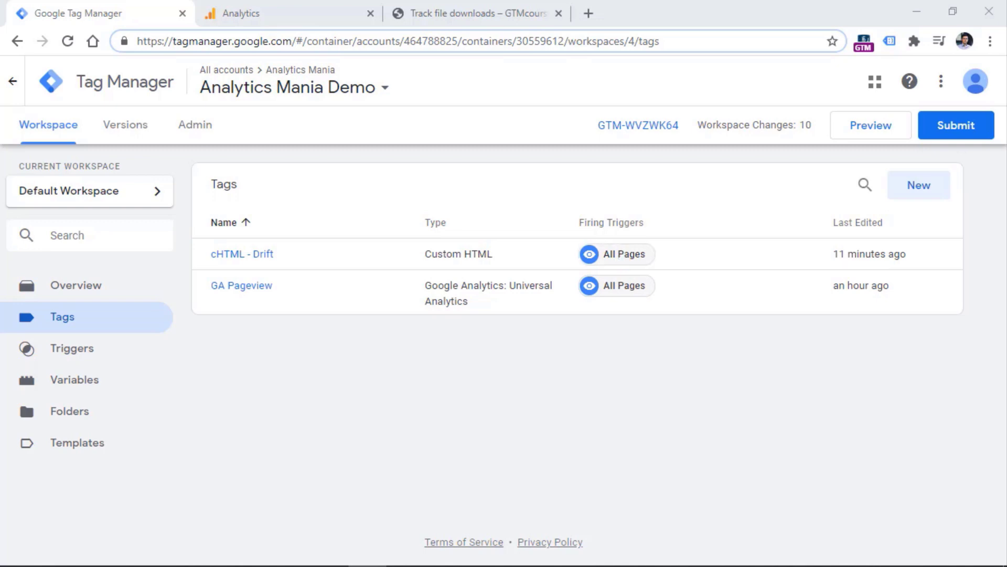
Create a new trigger on the Triggers page and give it the Page View type
click(76, 351)
click(920, 192)
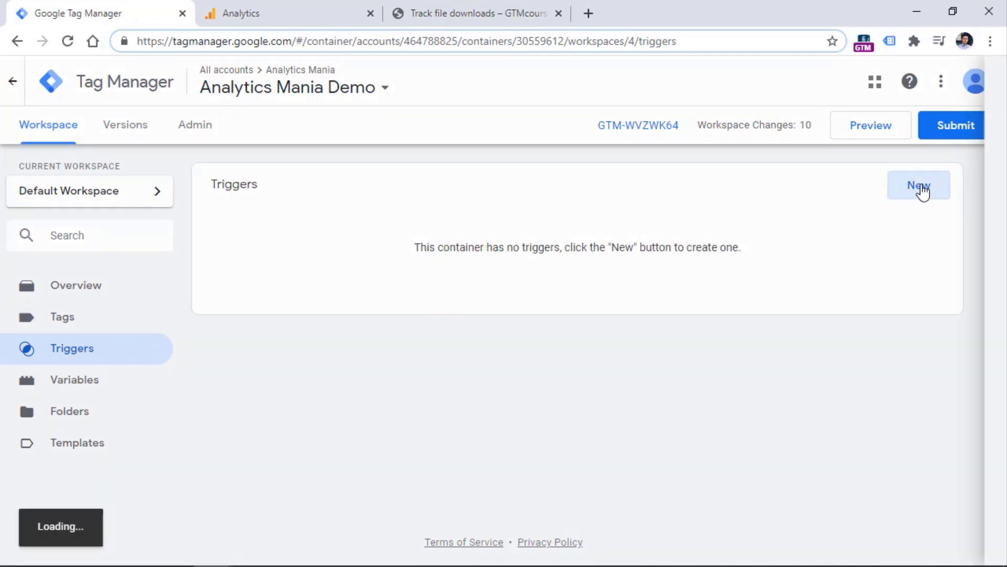
click(326, 245)
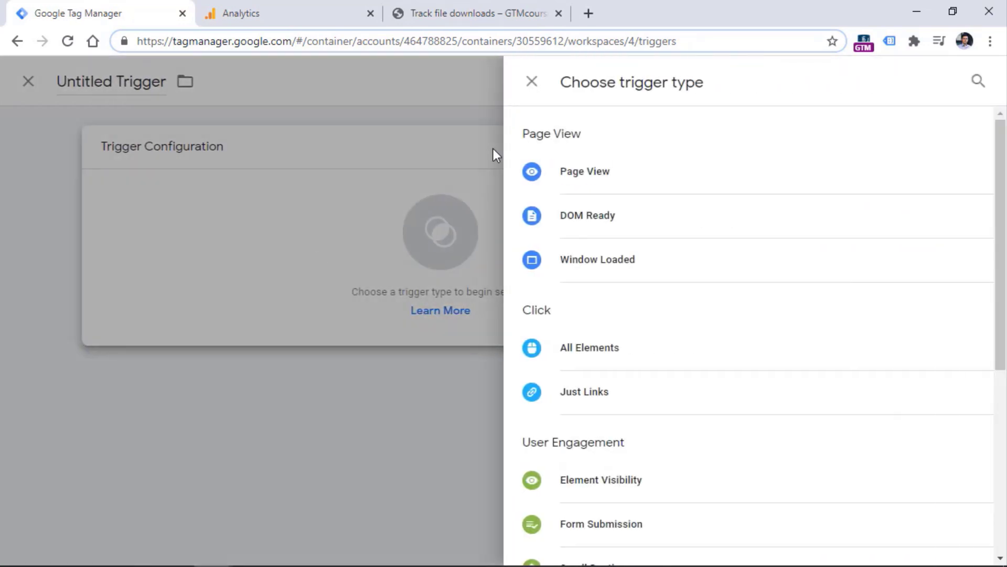
click(629, 183)
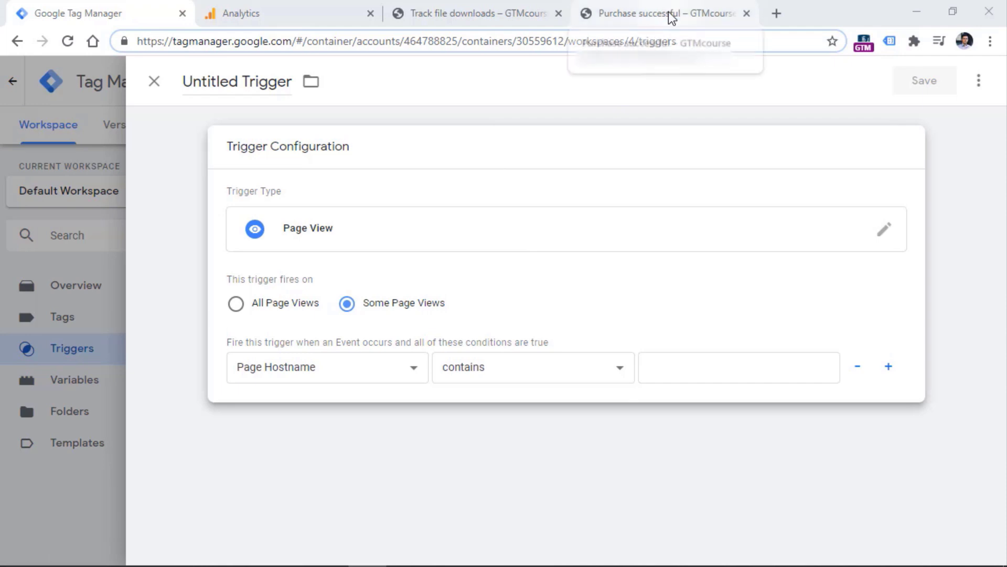
Copy the purchase-successful page path from the store and open the trigger's condition variables
click(671, 18)
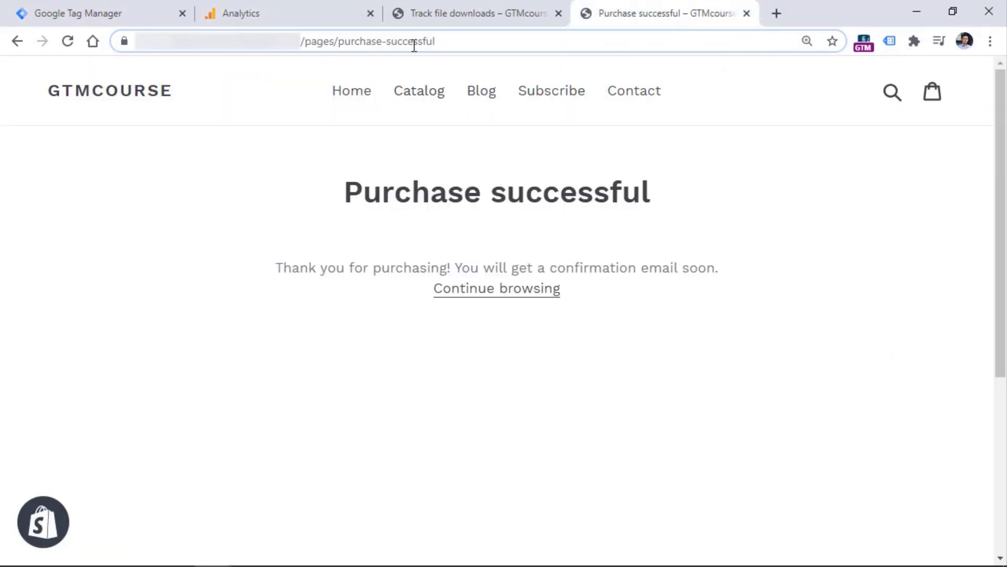
drag(458, 41, 306, 42)
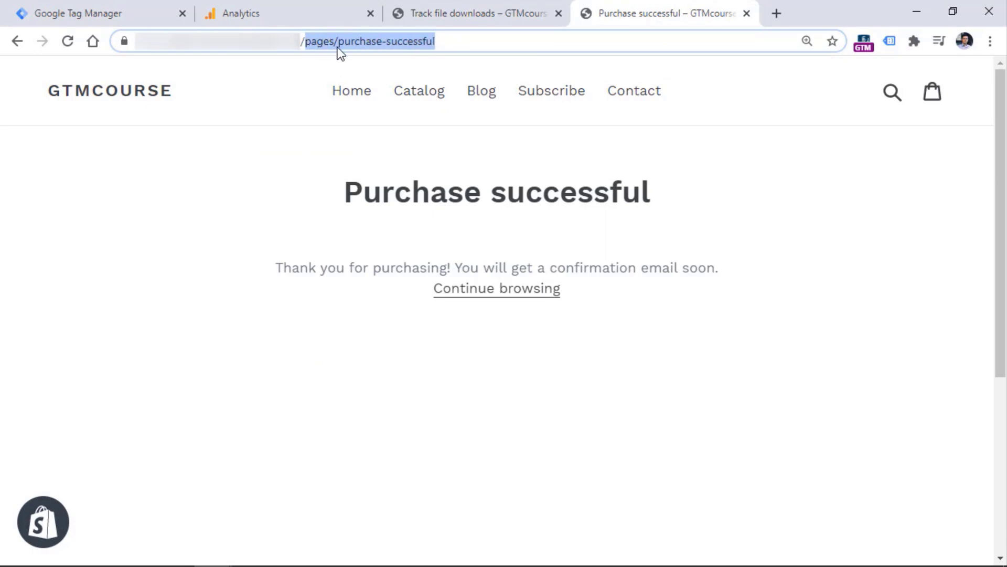
right_click(338, 44)
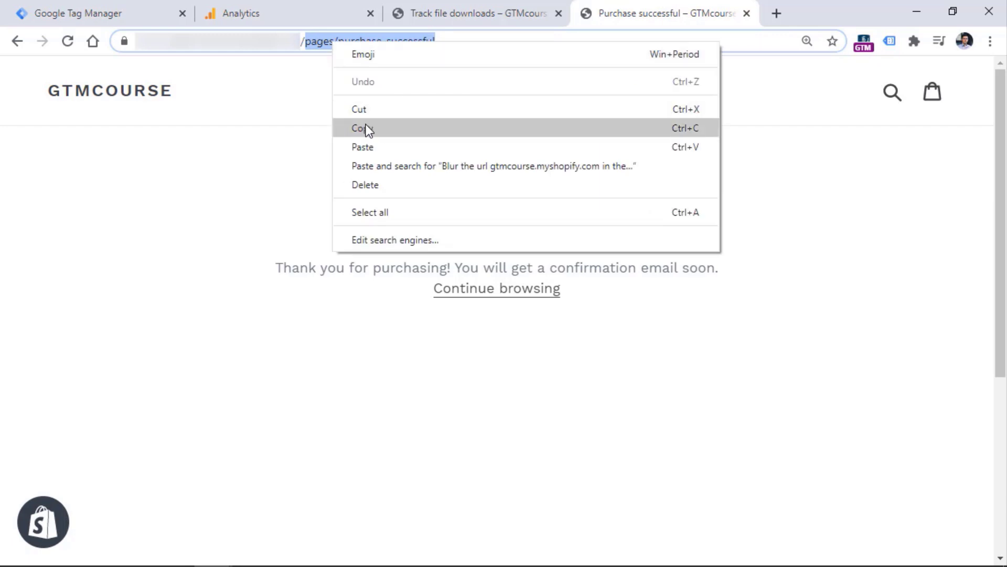
click(368, 128)
click(107, 16)
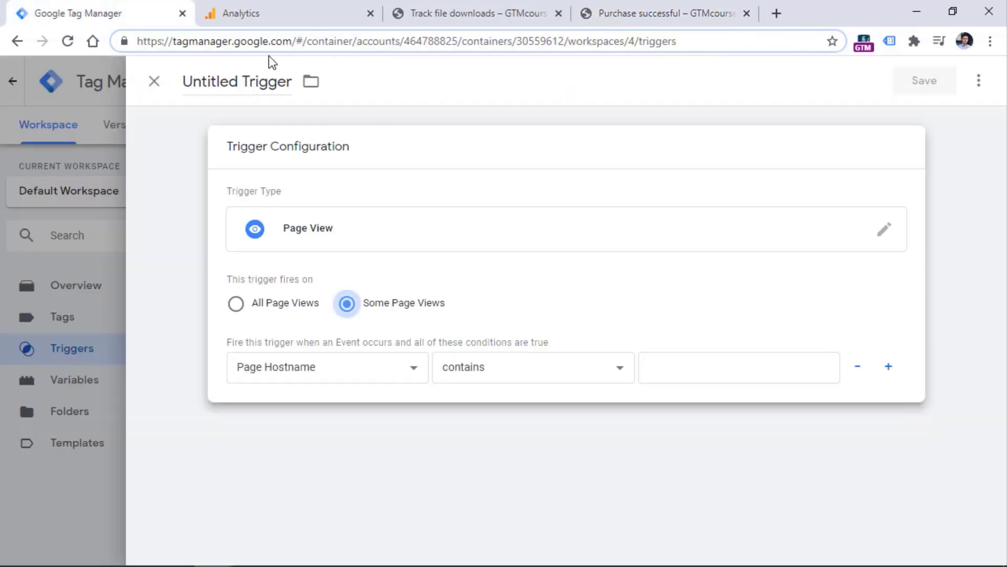
click(325, 370)
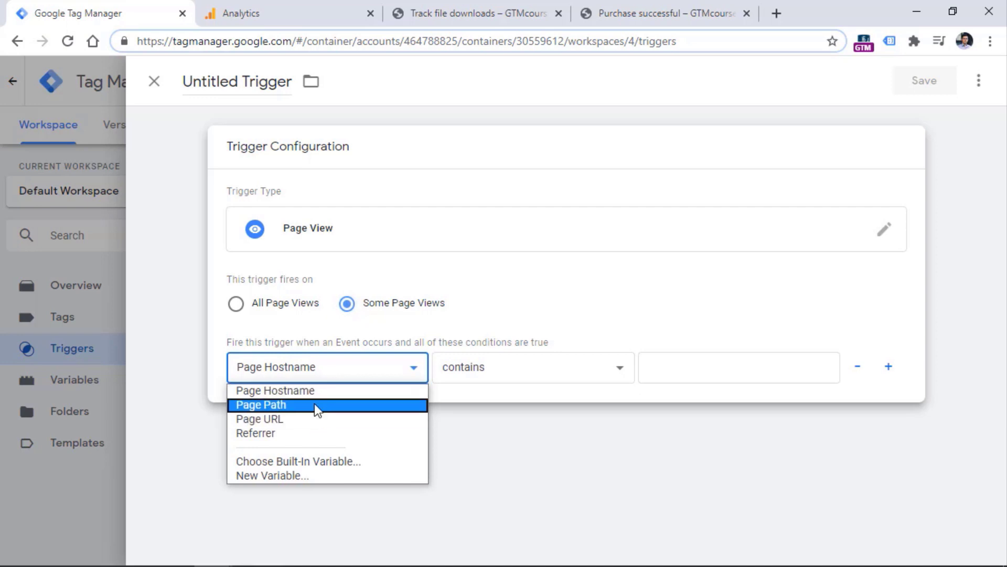
Try Page URL as the condition variable with the full page address, then close the editor
click(653, 21)
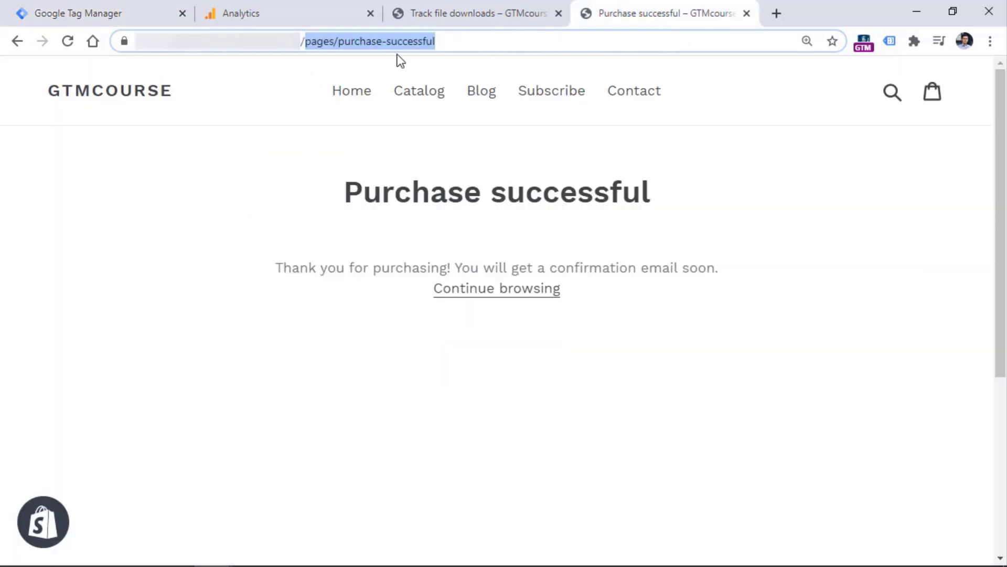
click(323, 41)
drag(302, 41, 470, 41)
click(68, 11)
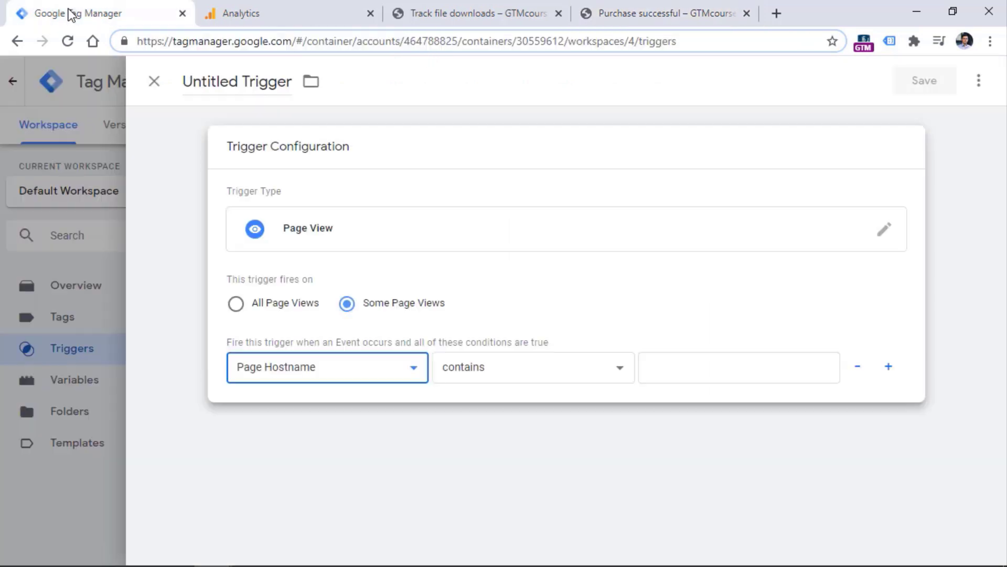
click(325, 366)
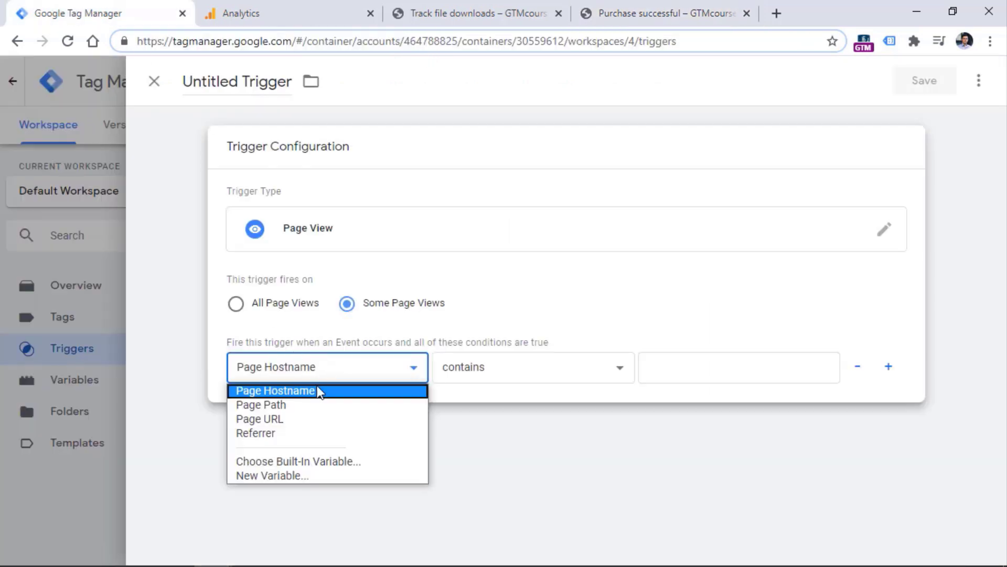
click(298, 418)
click(652, 11)
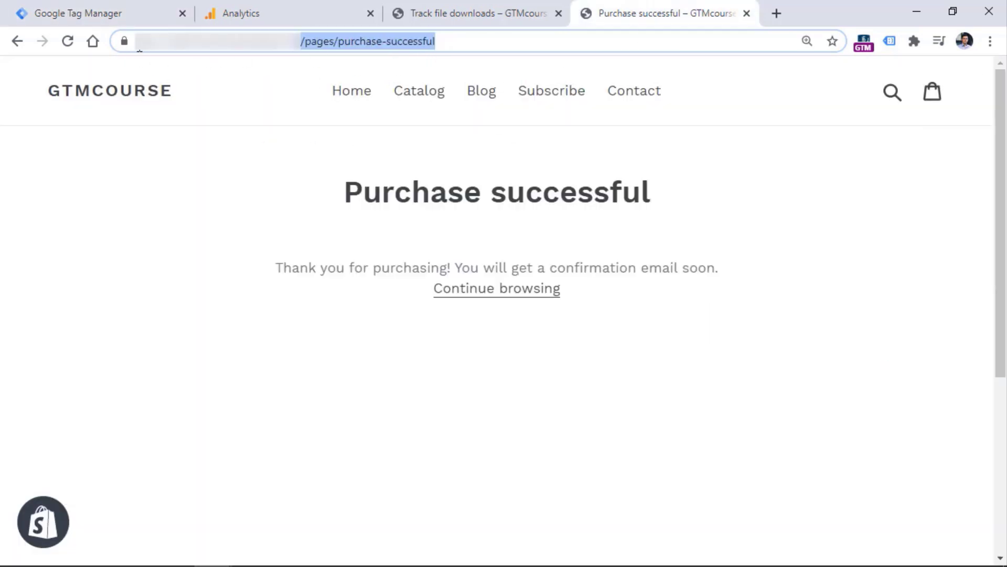
click(473, 42)
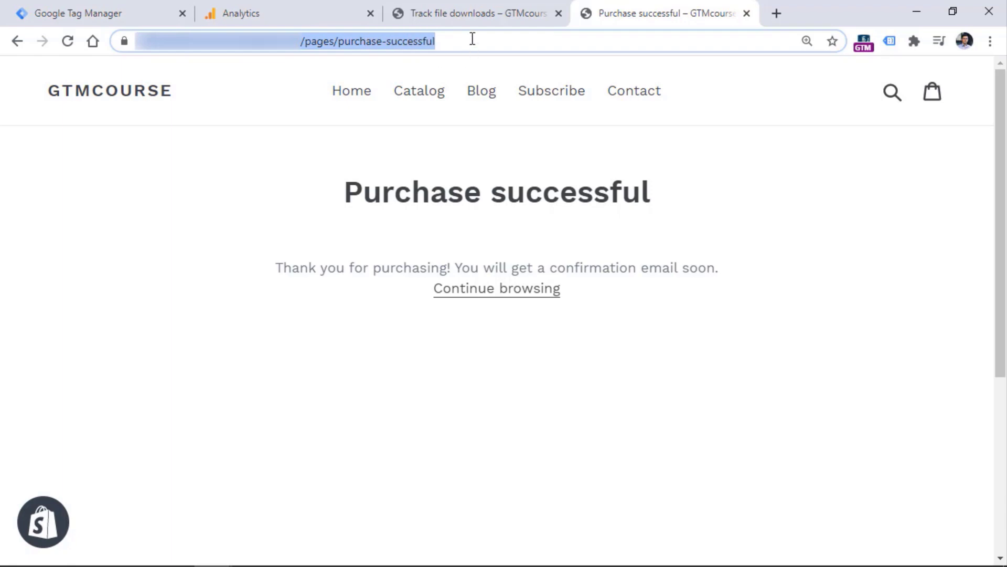
key(ctrl+1)
click(156, 83)
Discard the unsaved trigger, start preview mode, and reload the Purchase successful page
click(622, 273)
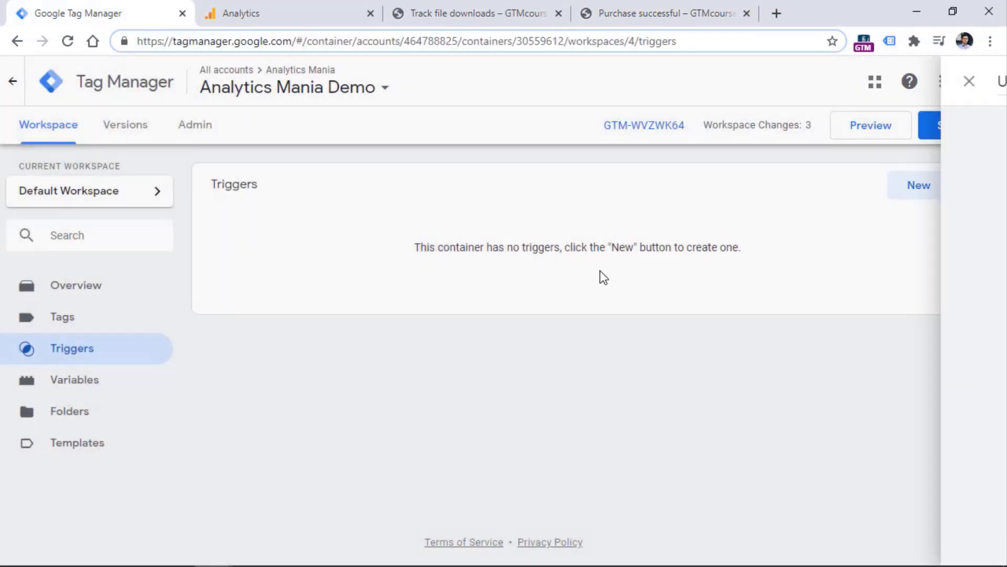
click(860, 127)
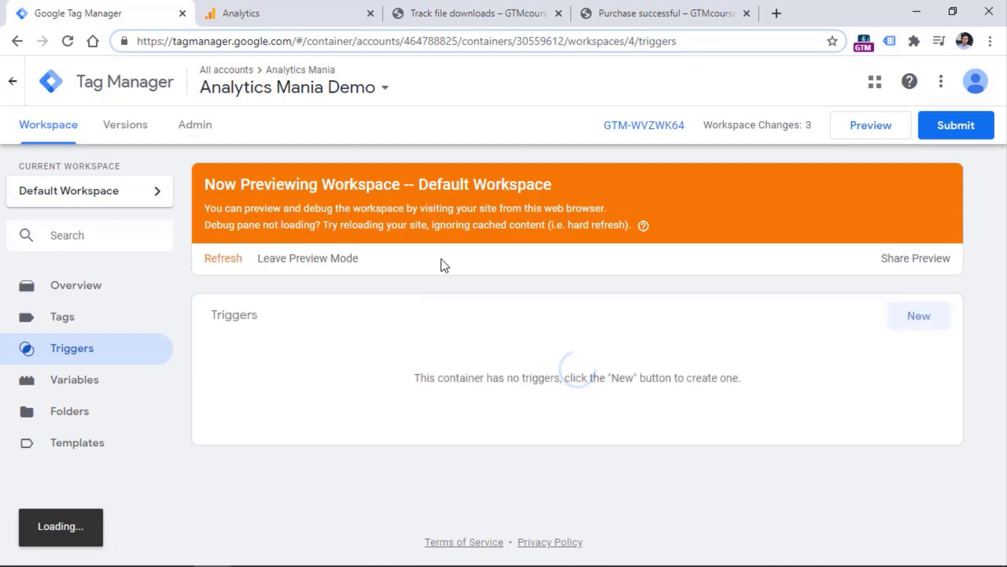
click(675, 13)
click(67, 41)
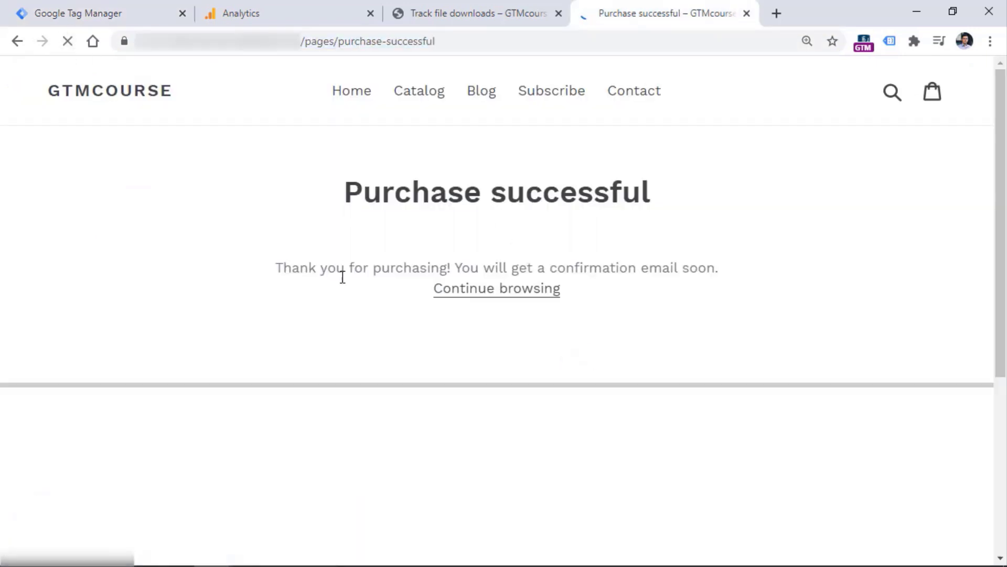
Check Container Loaded's variables to confirm Page Path is /pages/purchase-successful
drag(335, 385, 335, 247)
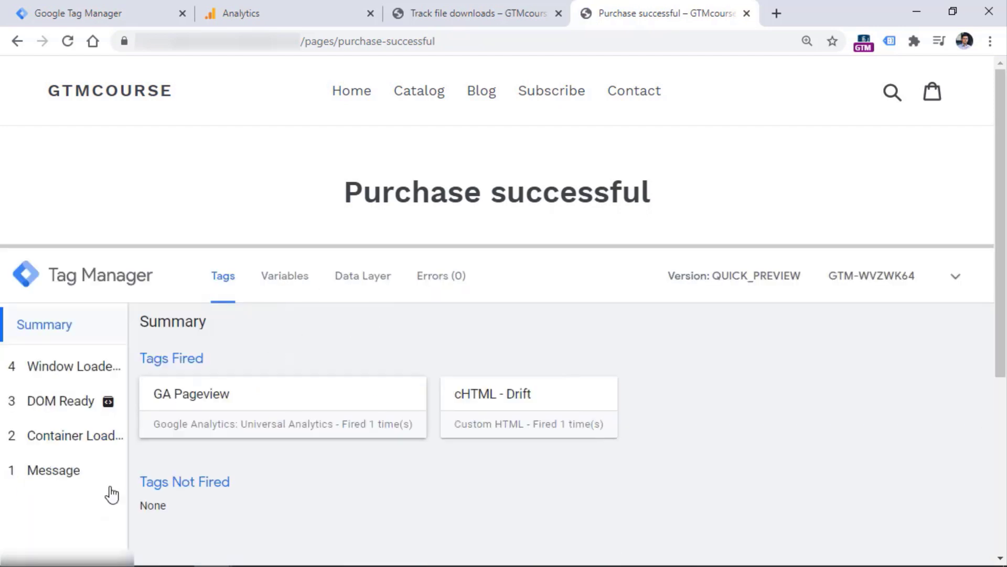
click(71, 449)
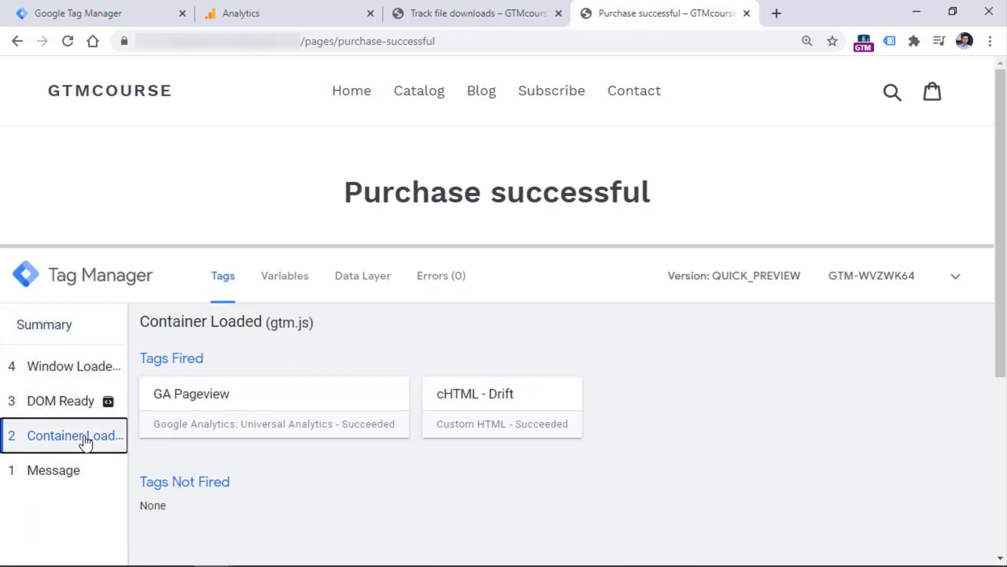
click(282, 277)
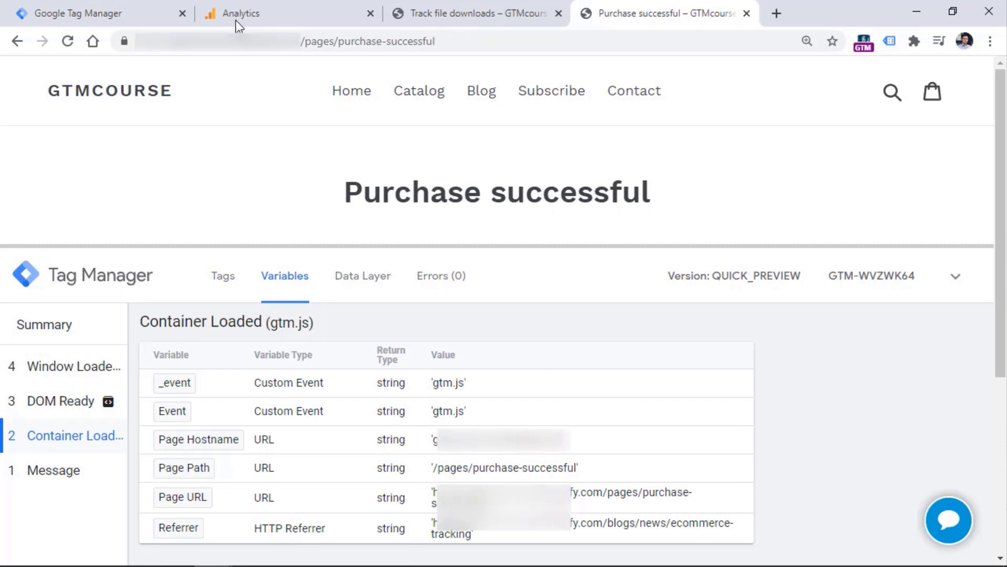
click(105, 13)
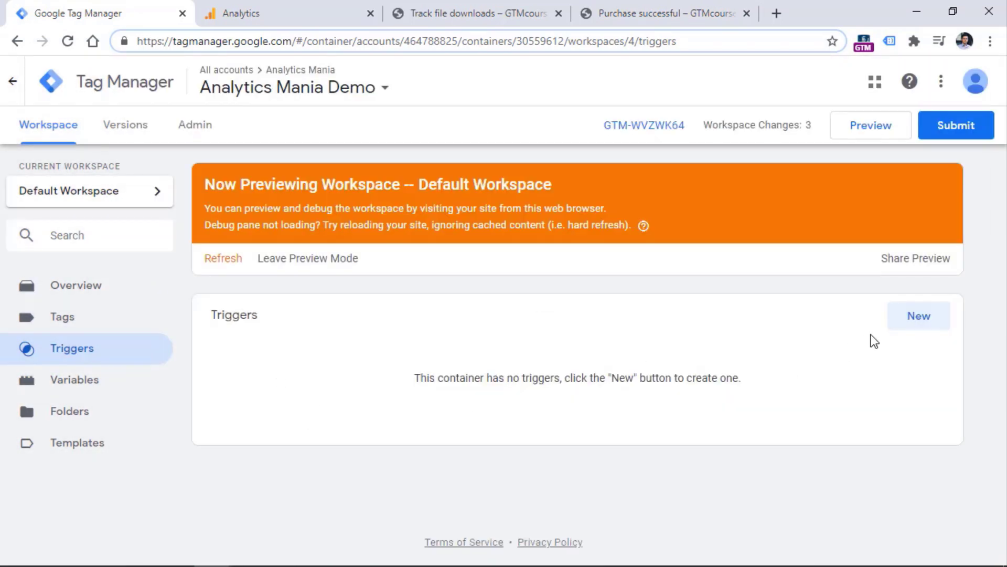
Create a Page View trigger firing on Some Page Views with a Page Path condition
click(918, 315)
click(423, 259)
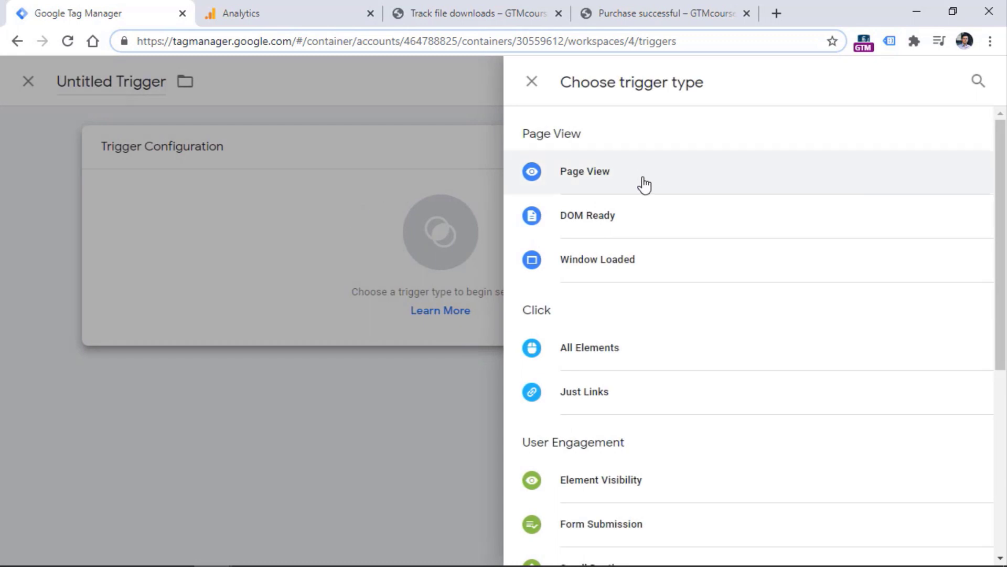
click(593, 180)
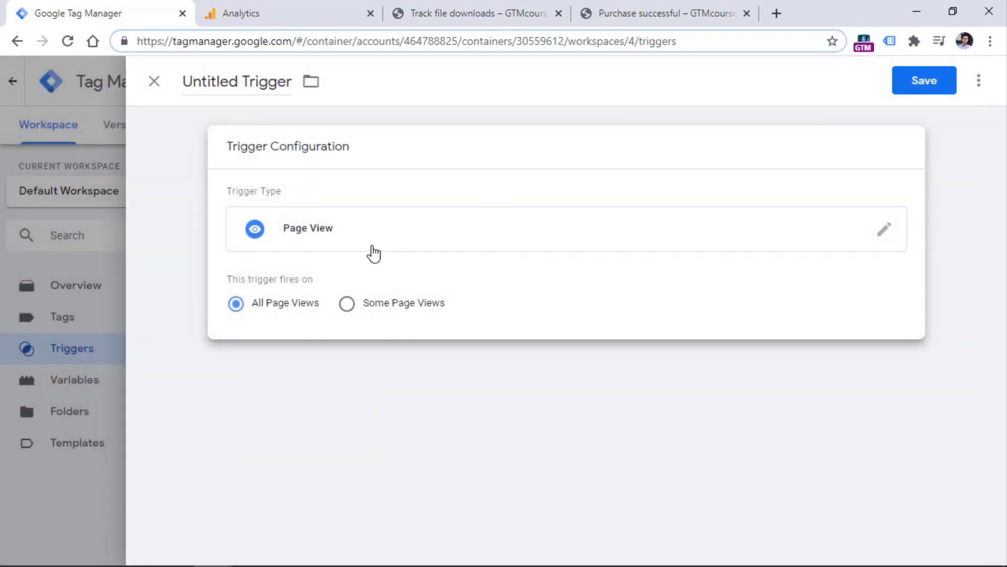
click(347, 309)
click(322, 371)
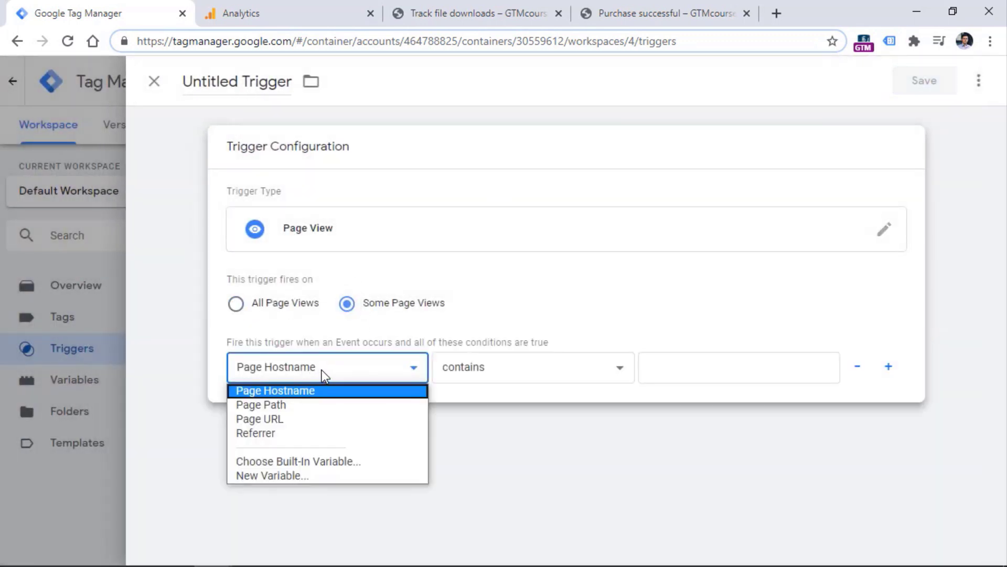
click(275, 406)
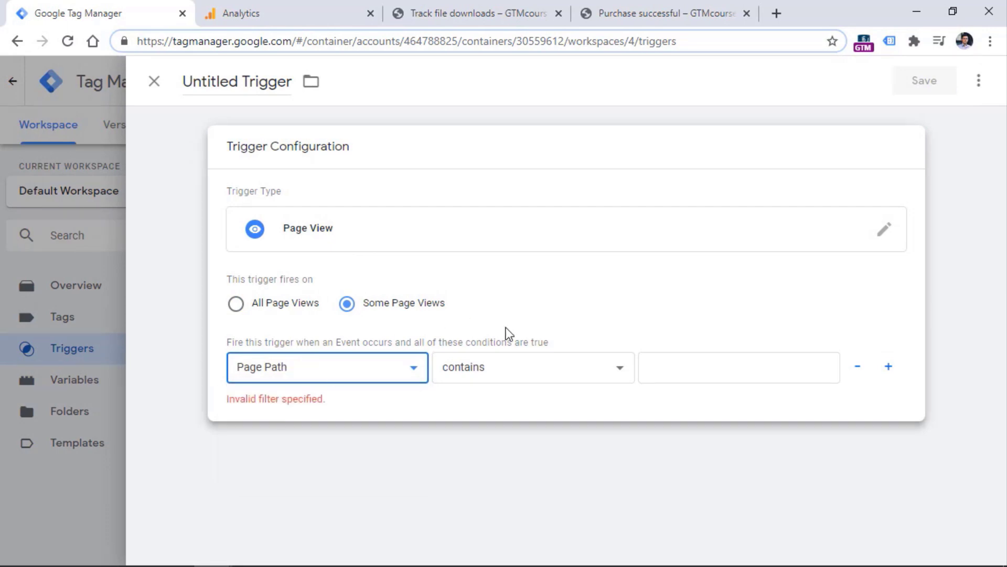
Set the condition value to /pages/purchase-successful, copied from the store page's address
click(662, 14)
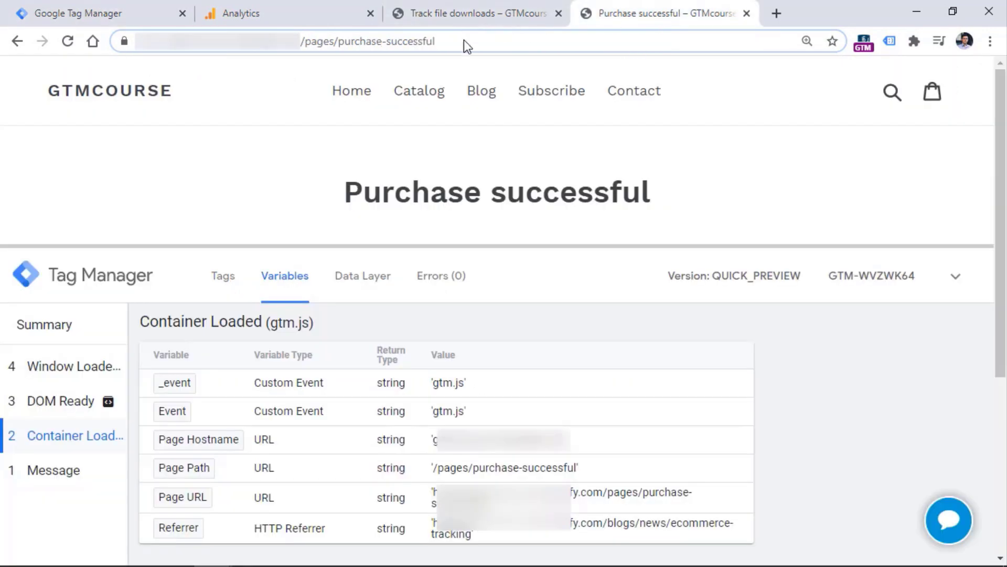
drag(464, 41, 305, 41)
key(ctrl+c)
click(127, 11)
key(ctrl+v)
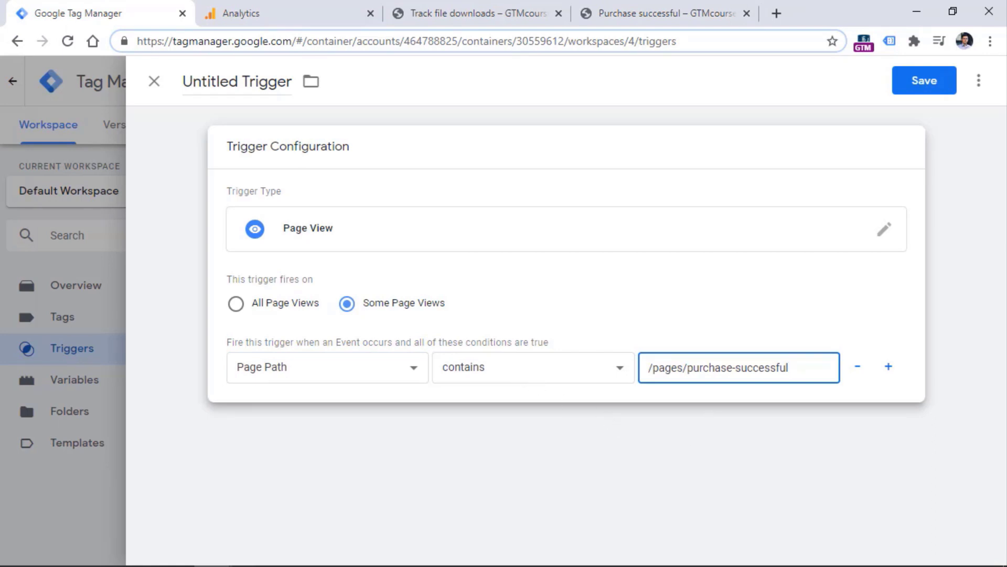
Name the trigger 'Pageview - Order Confirmation Page' and save it
click(239, 80)
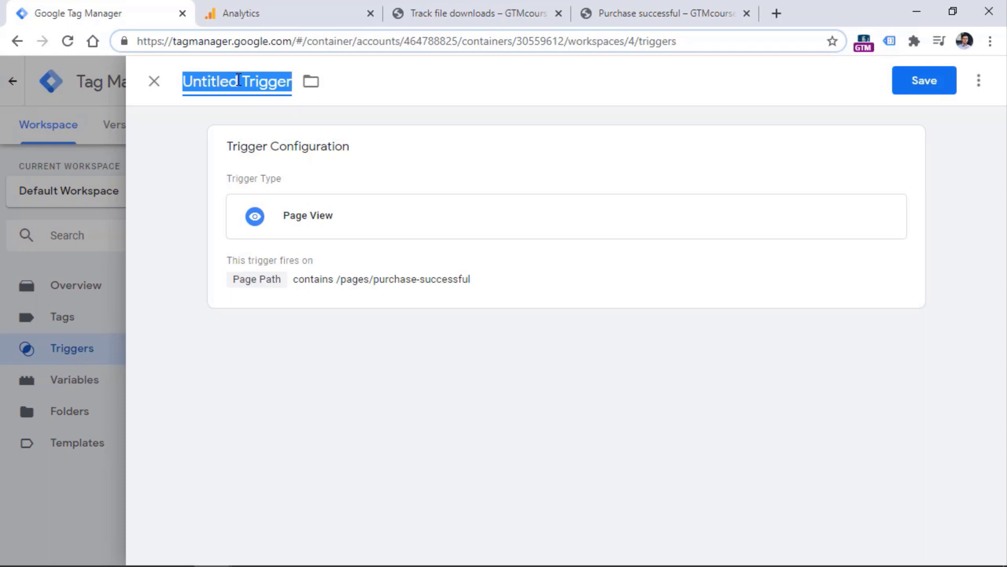
text(Pageview - )
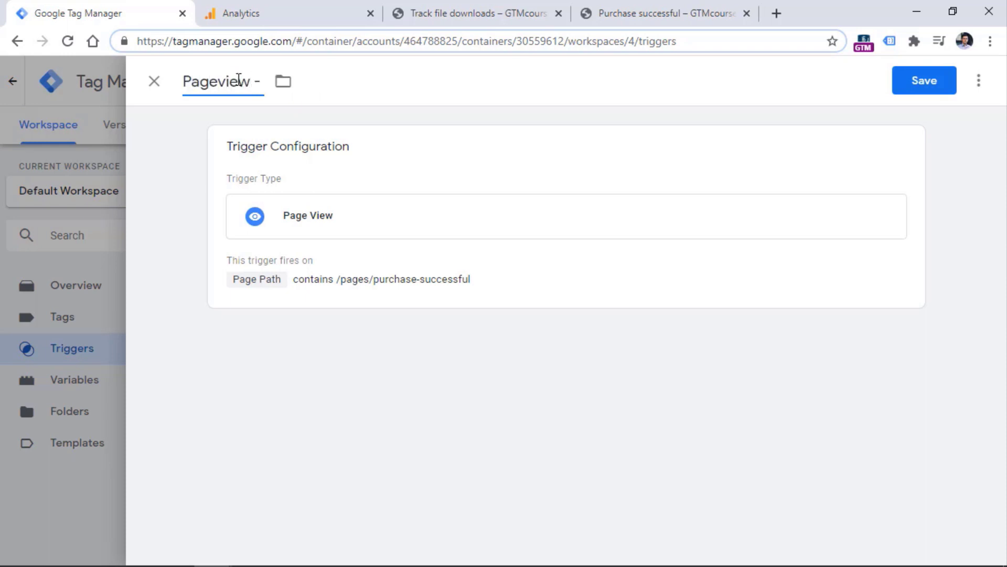
text(Order Confirmation)
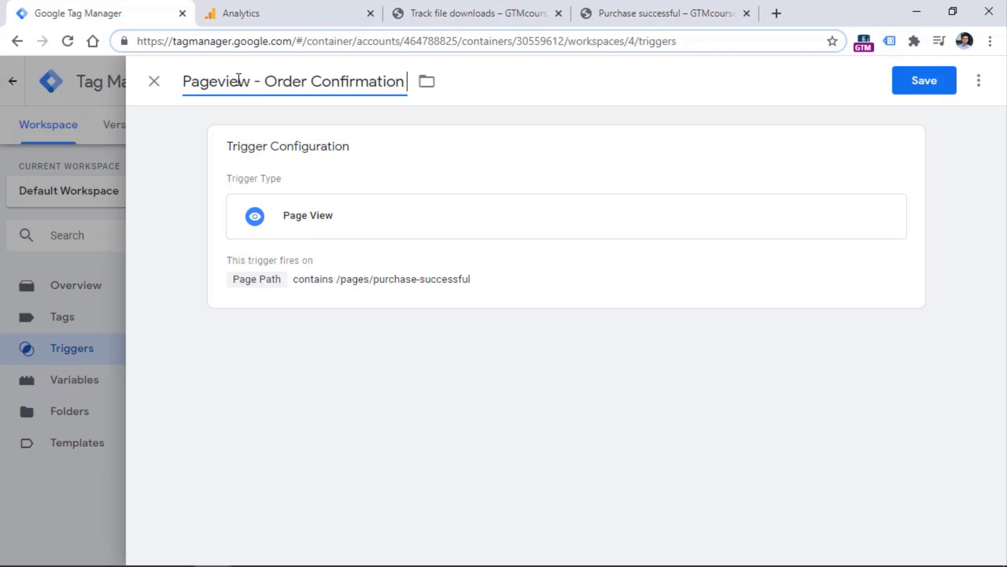
text( Page)
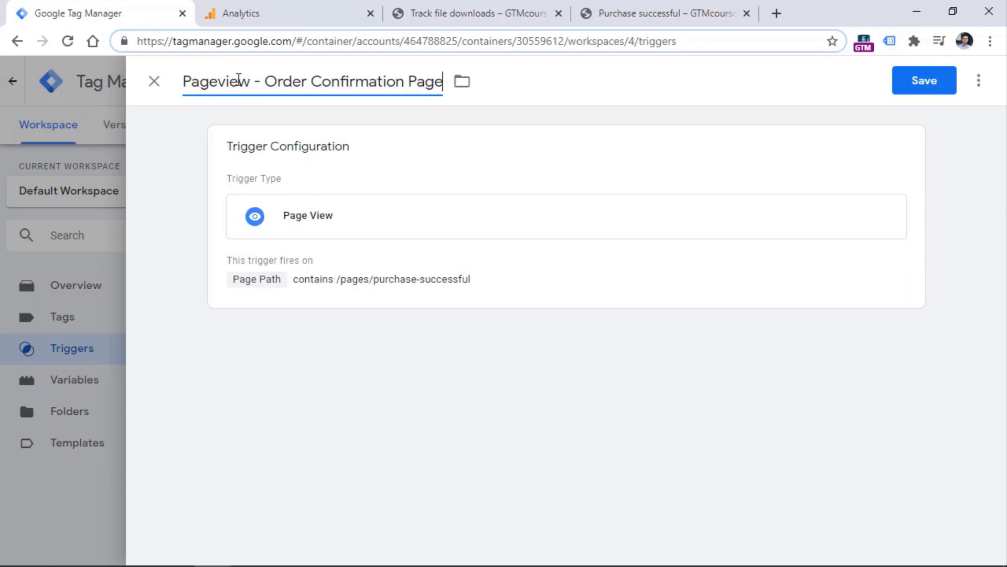
click(927, 90)
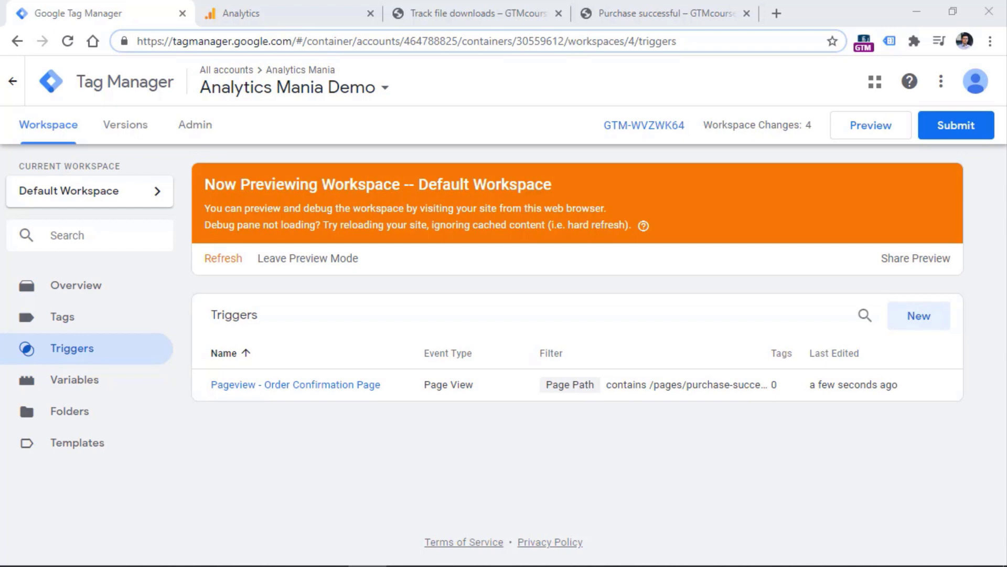
Close the Purchase successful browser tab, leaving Track file downloads open
click(474, 11)
click(747, 13)
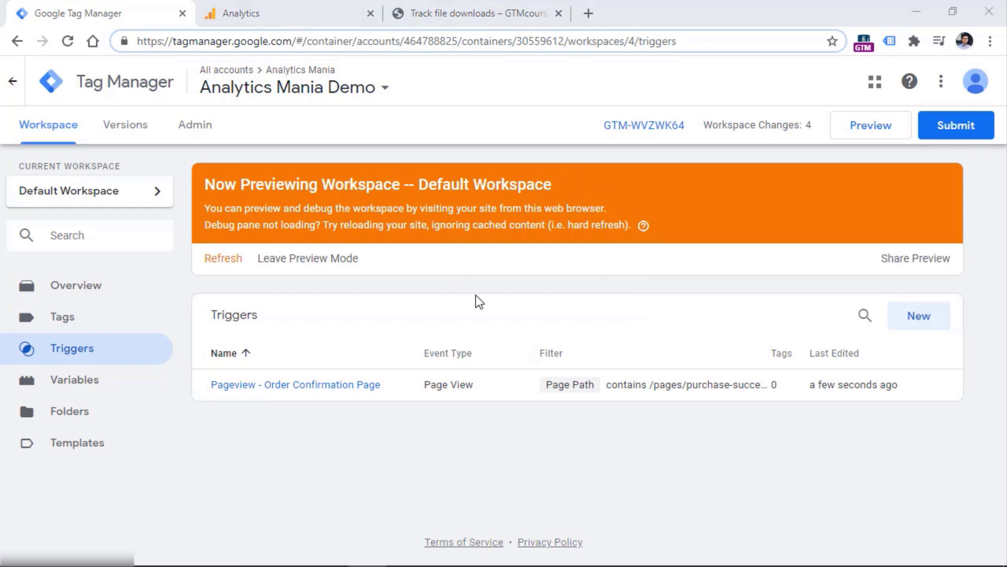
Reload the Track file downloads page in preview and download its PDF sample file
click(486, 12)
click(68, 41)
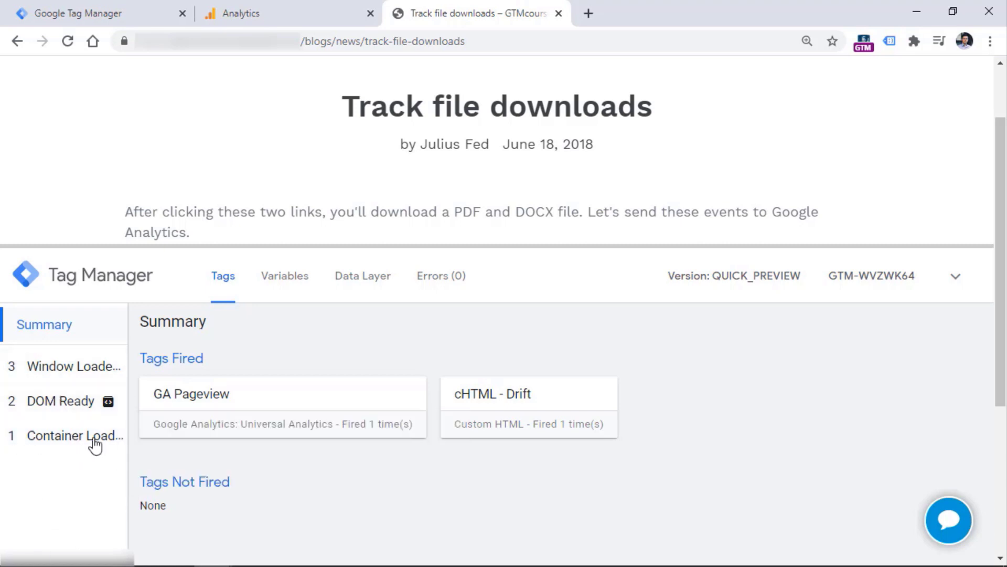
scroll(464, 156, down, 2)
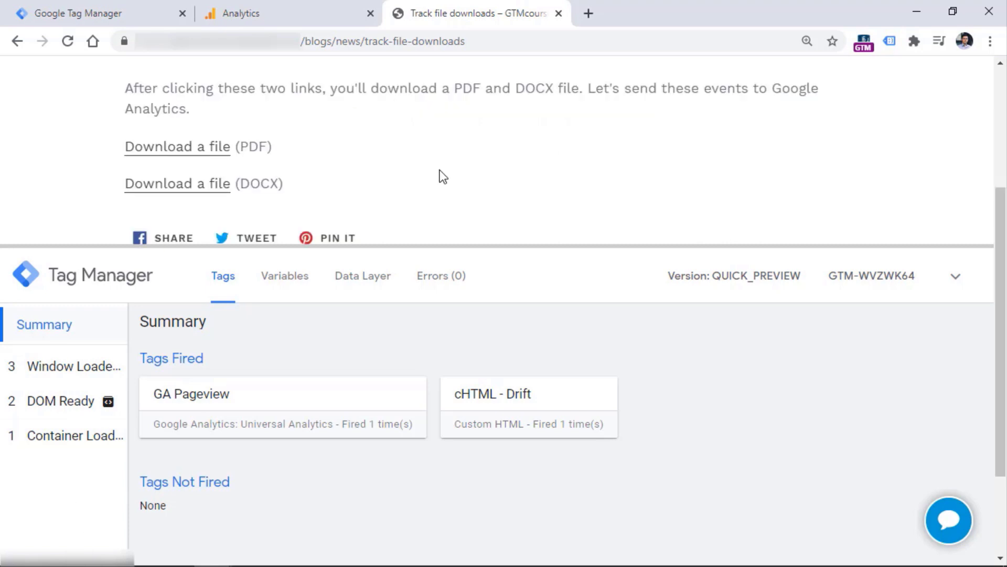
click(215, 147)
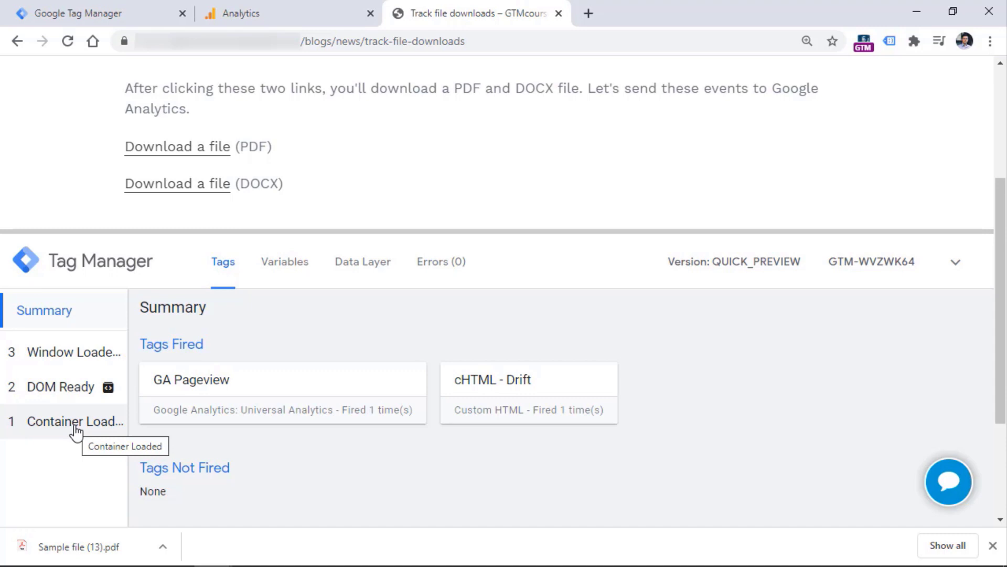
Create an 'All link clicks' Just Links trigger firing on all link clicks, then refresh the preview
click(78, 13)
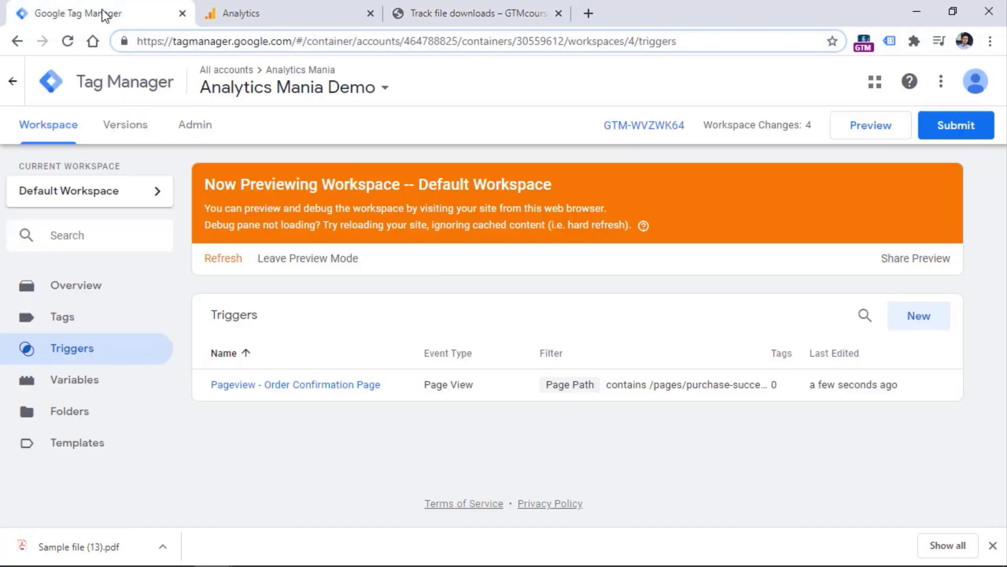
click(919, 315)
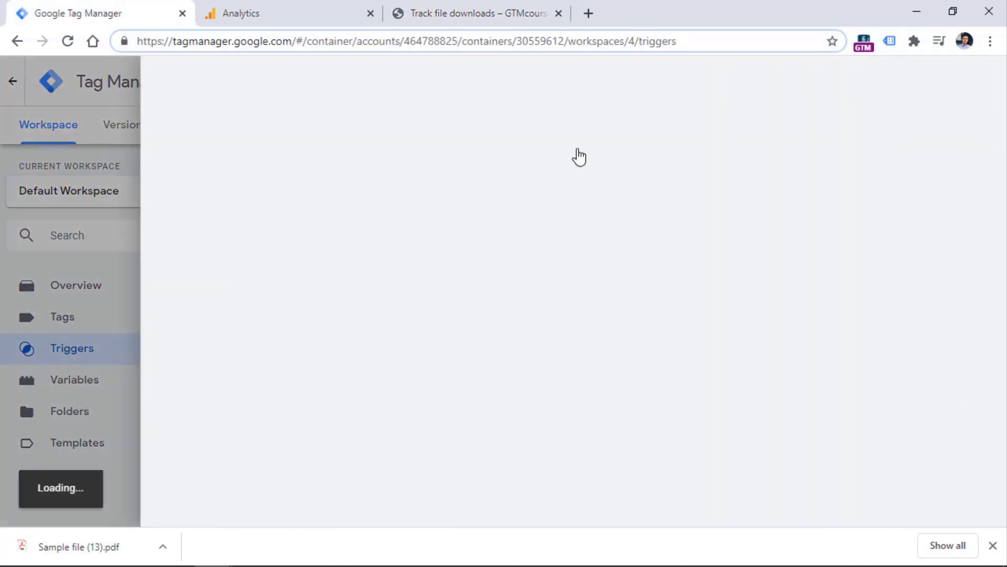
click(316, 226)
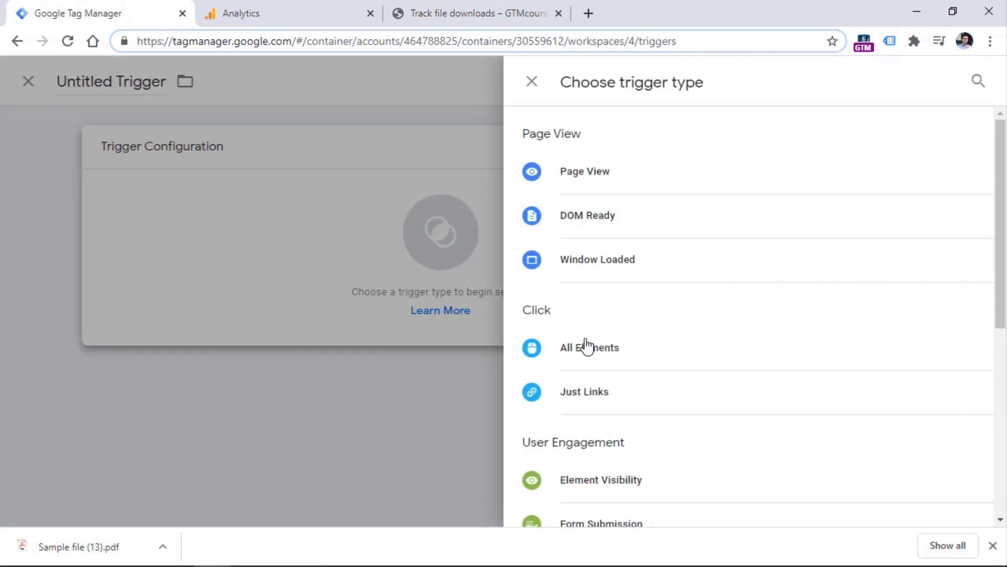
click(598, 402)
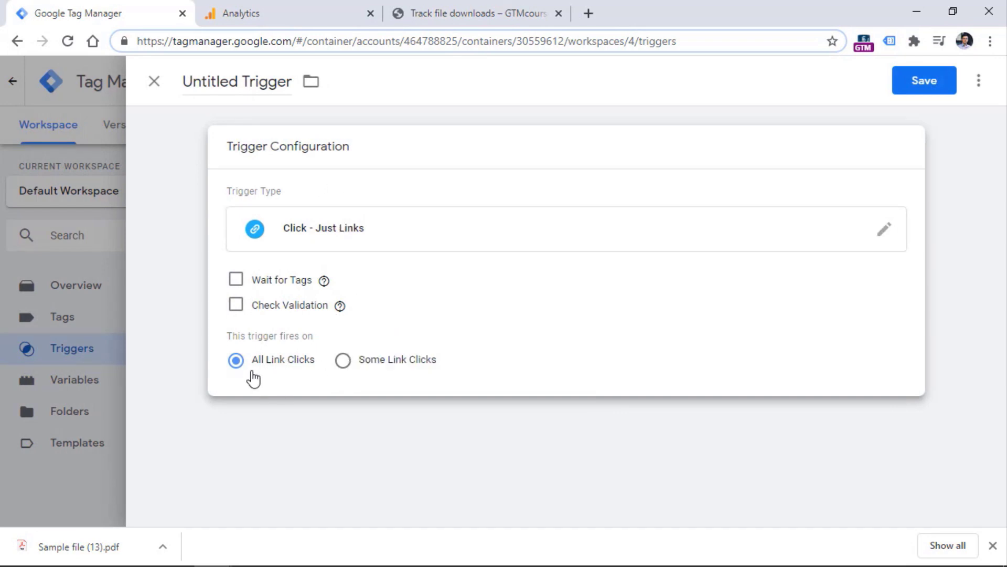
double_click(241, 84)
triple_click(241, 84)
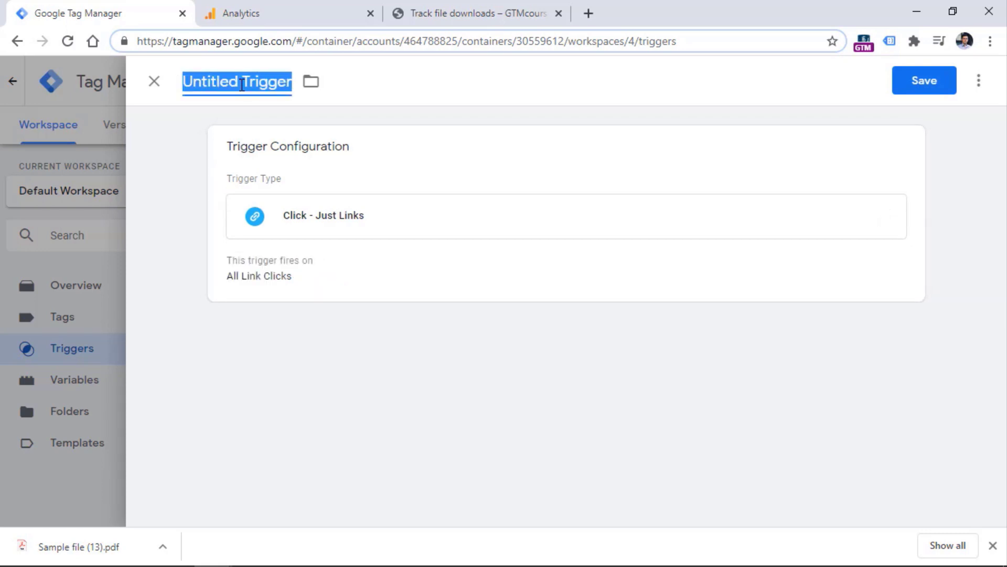
text(All link clicks)
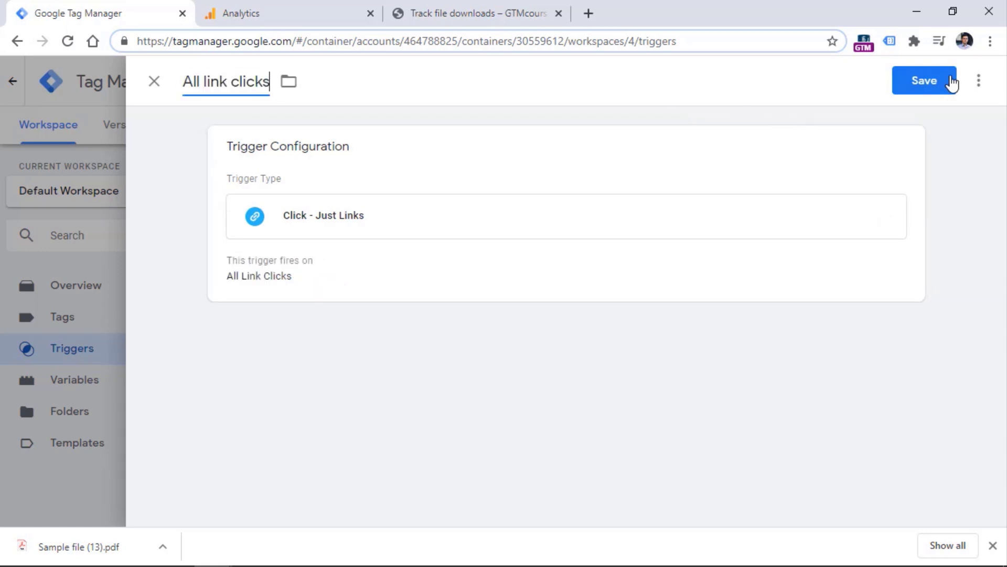
click(944, 83)
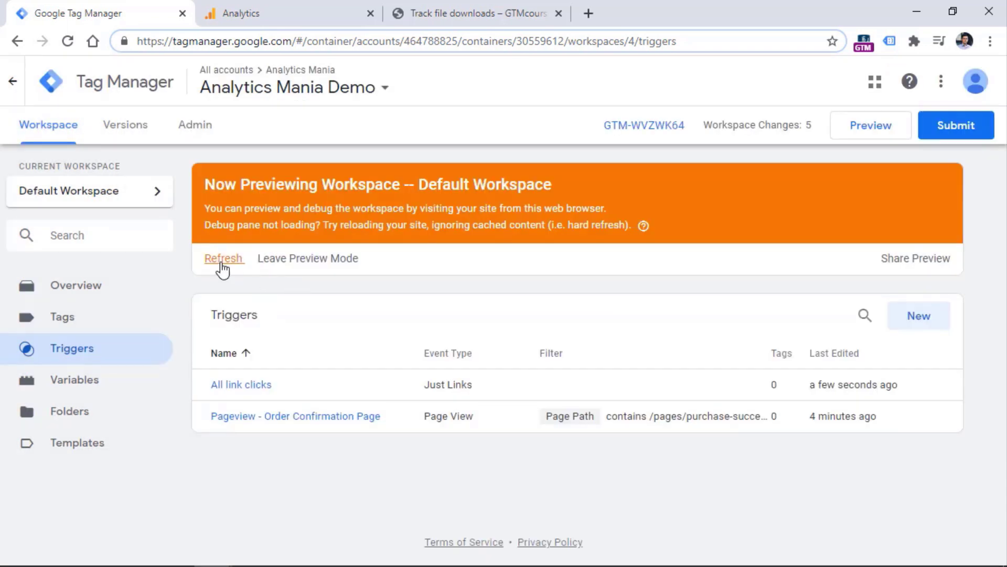
click(224, 260)
Reload the Track file downloads page and click the PDF link, enlarging the debug pane to see Link Click
click(472, 13)
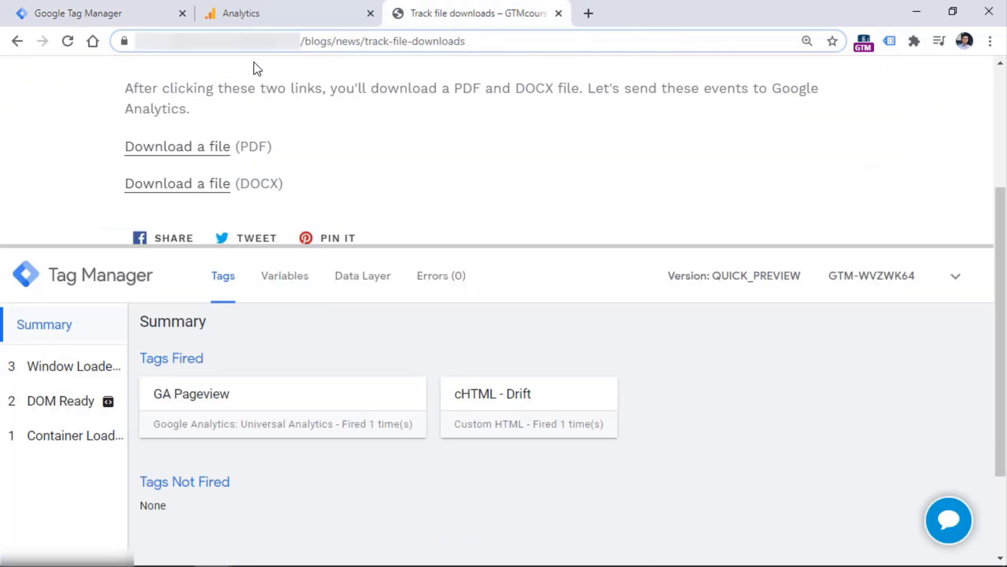
click(67, 42)
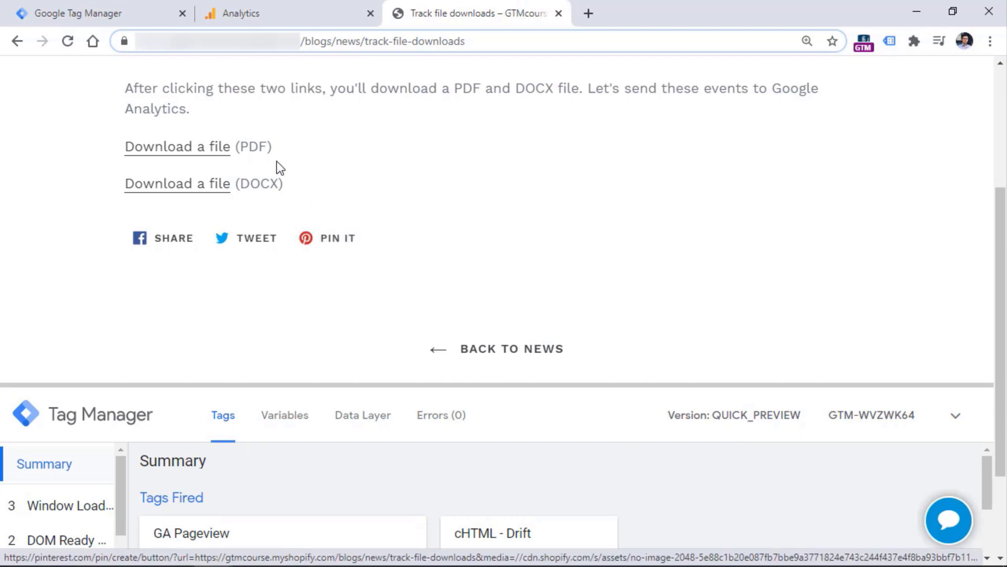
click(209, 152)
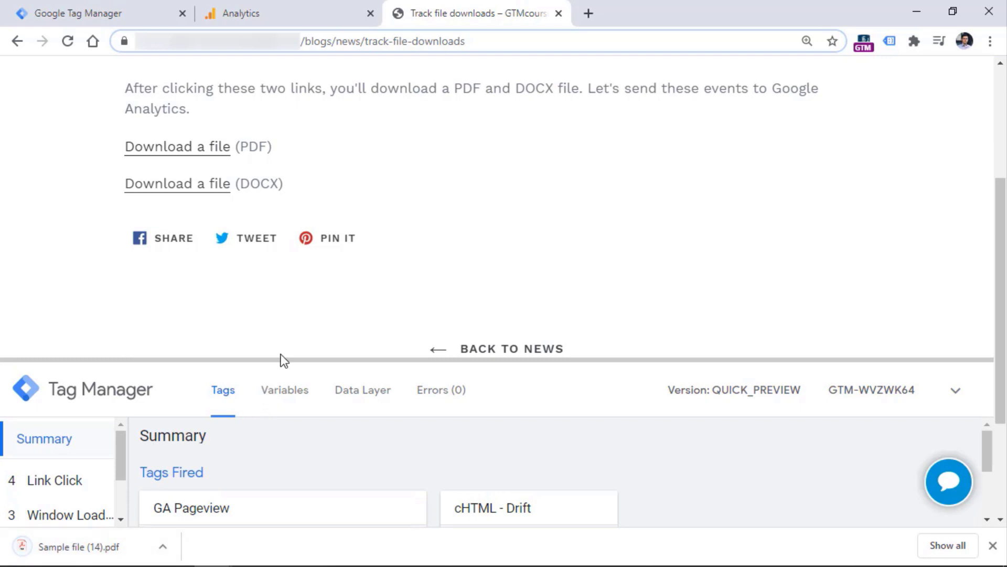
drag(282, 360, 283, 196)
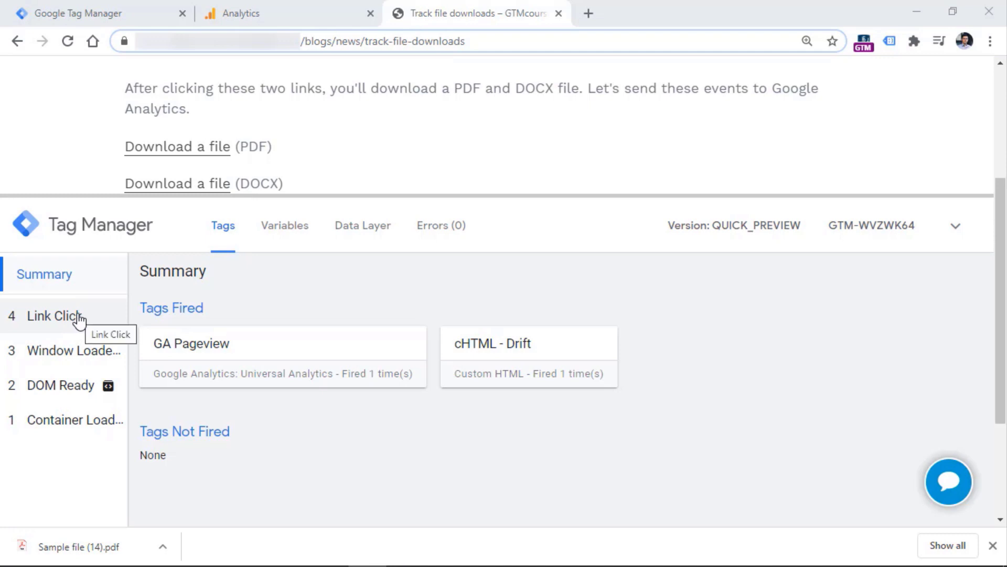
Enable the Click Element, Classes, ID, Target, URL and Text built-in variables, then refresh the preview
click(99, 12)
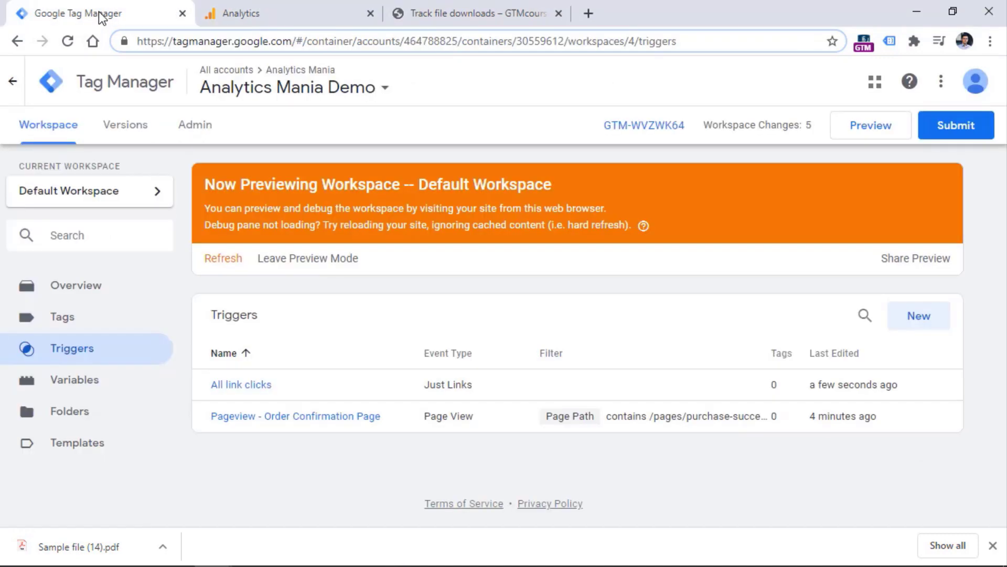
click(75, 385)
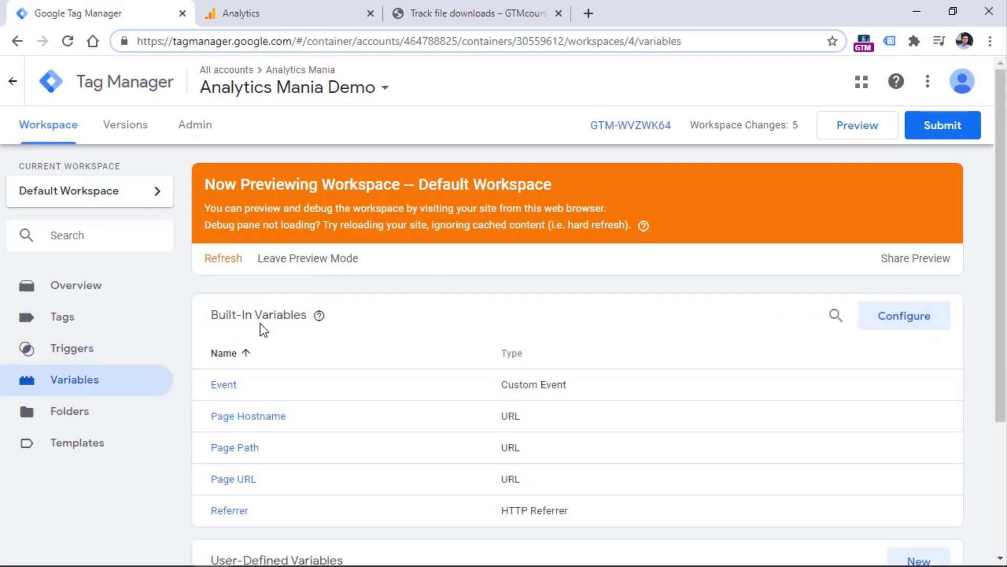
click(904, 318)
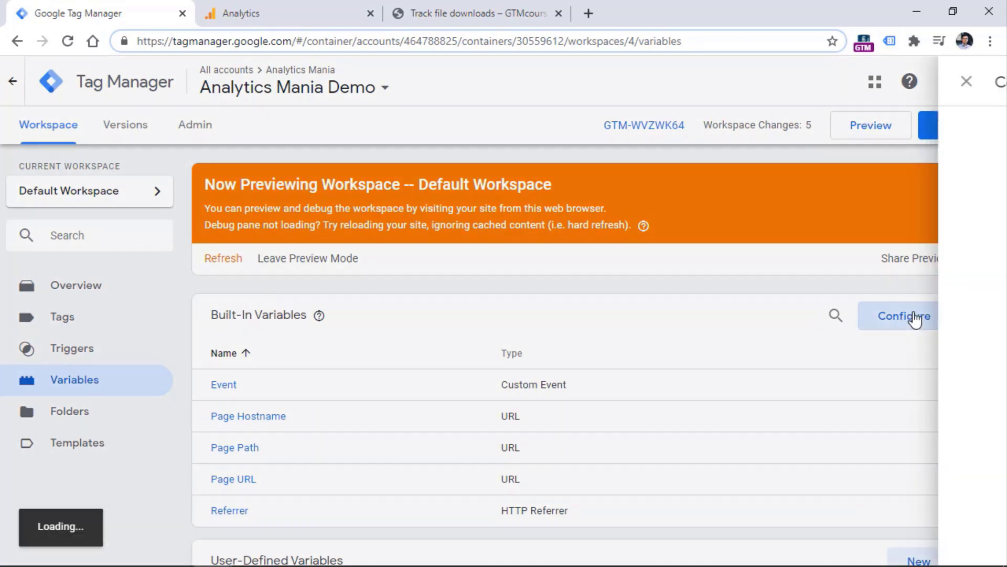
scroll(892, 294, down, 9)
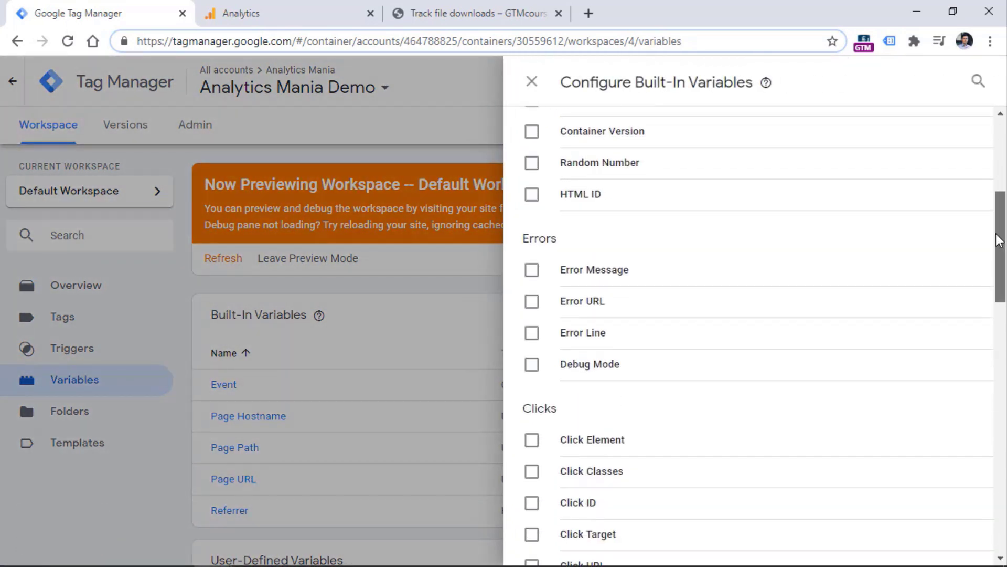
click(531, 265)
click(532, 296)
click(531, 328)
click(531, 360)
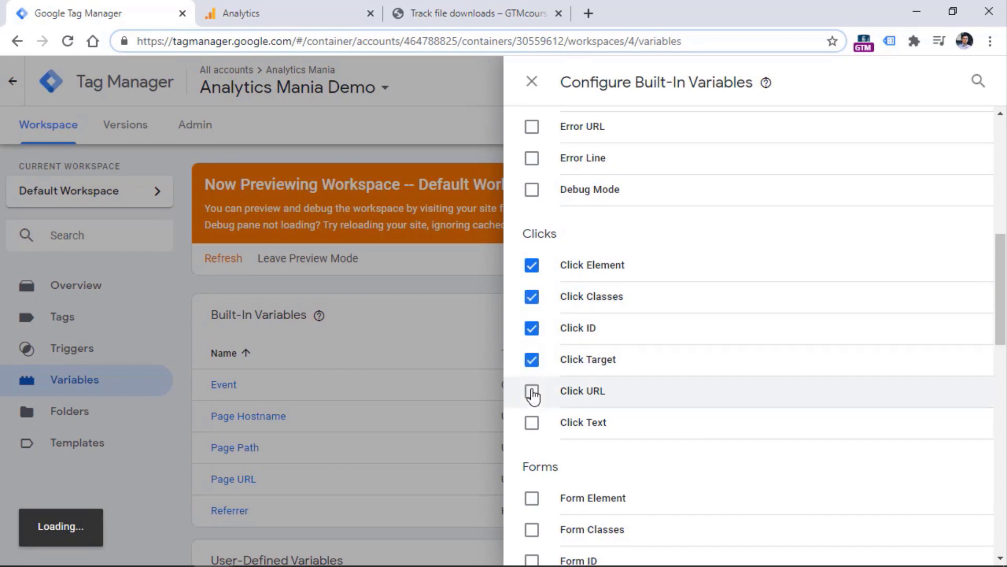
click(531, 391)
click(532, 422)
click(533, 82)
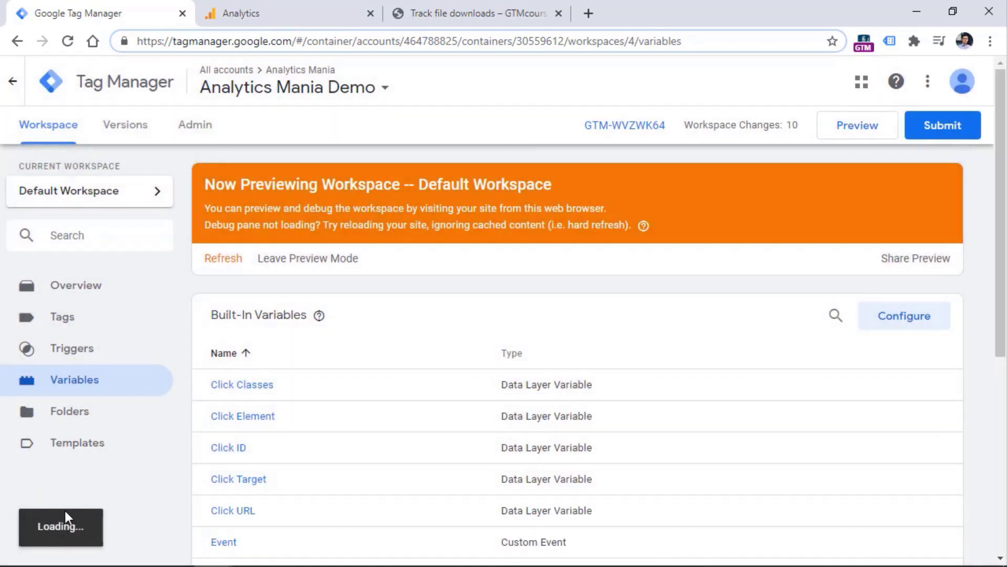
click(224, 263)
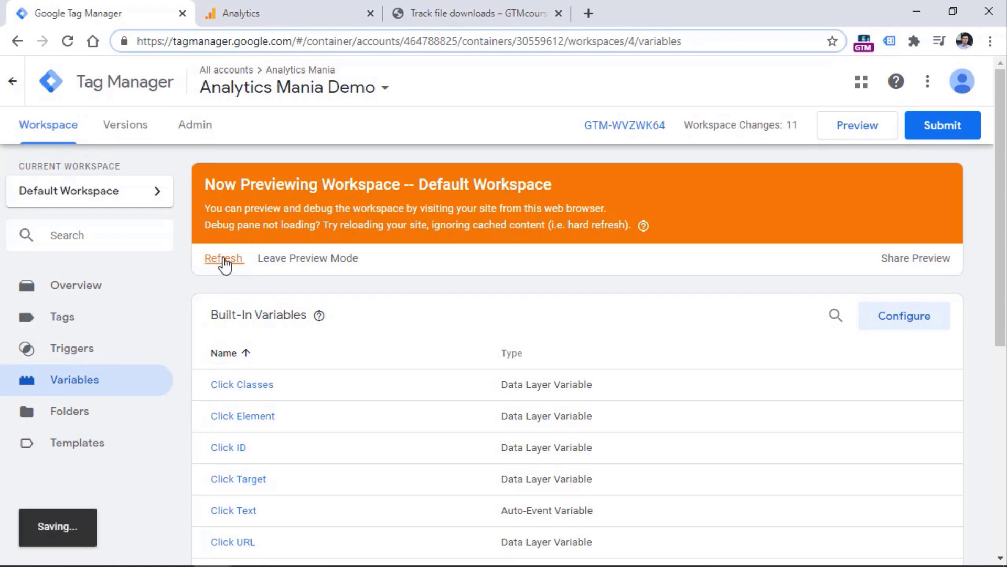
Reload the test page, click the PDF link, and inspect the Link Click event's variable values
click(477, 14)
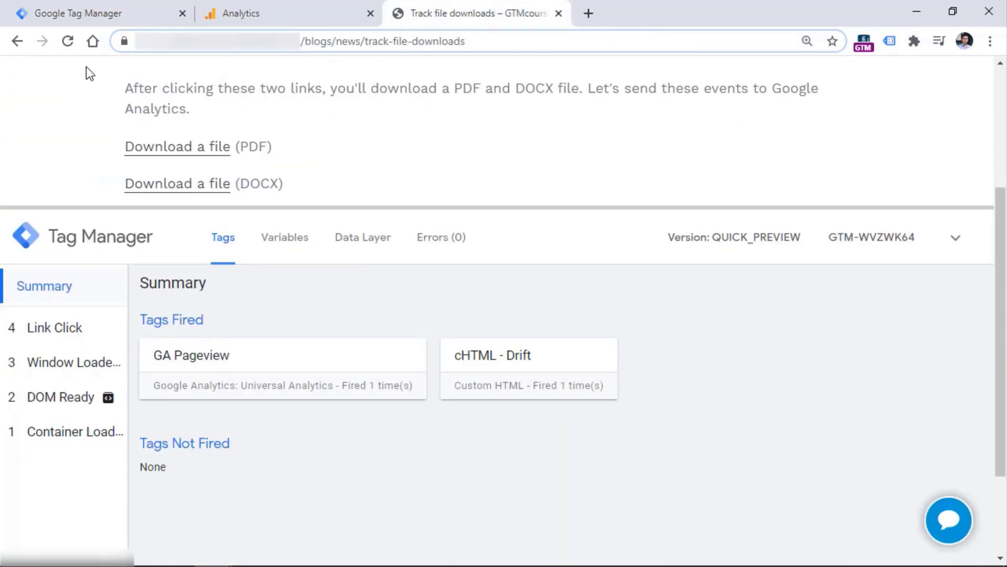
click(67, 41)
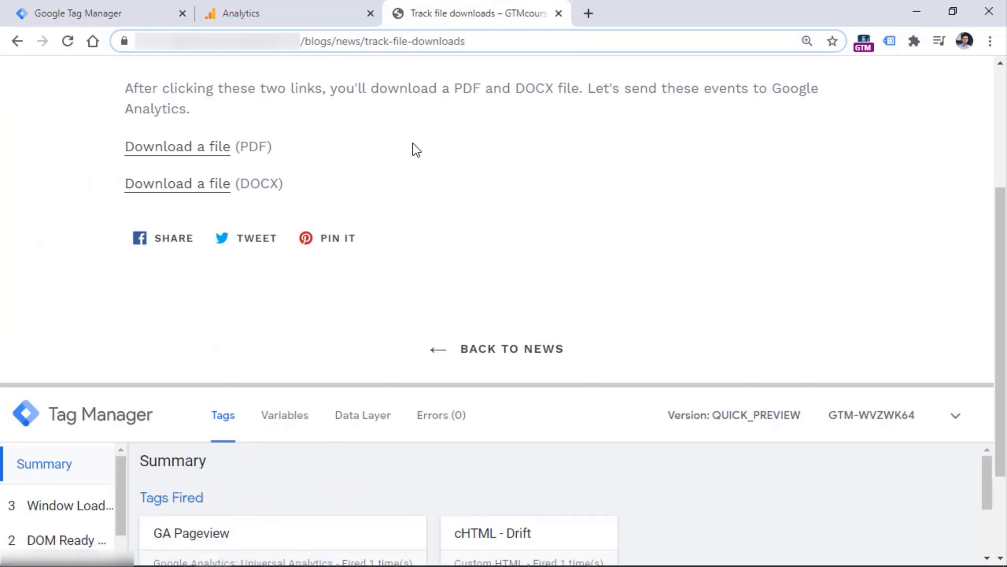
click(183, 152)
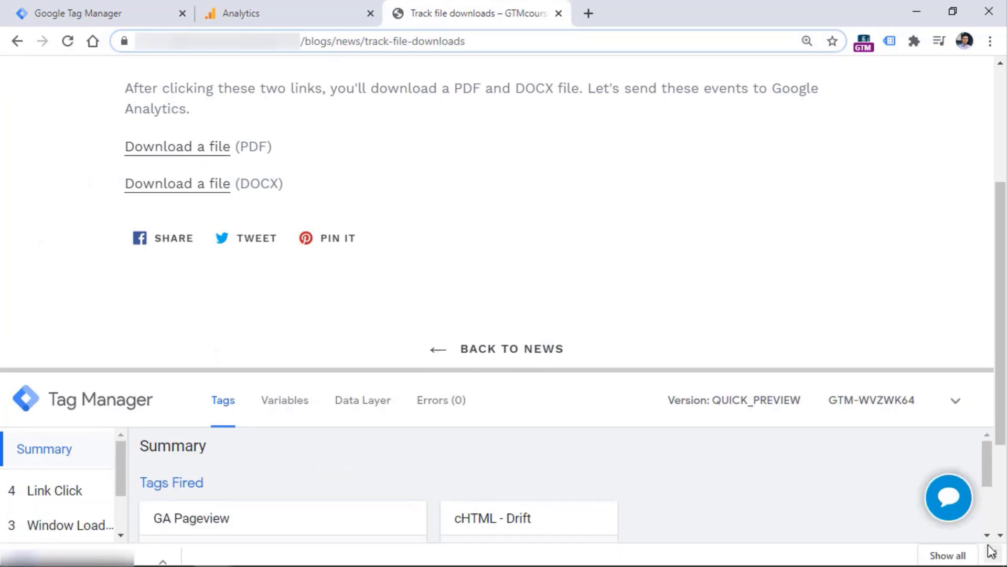
click(55, 505)
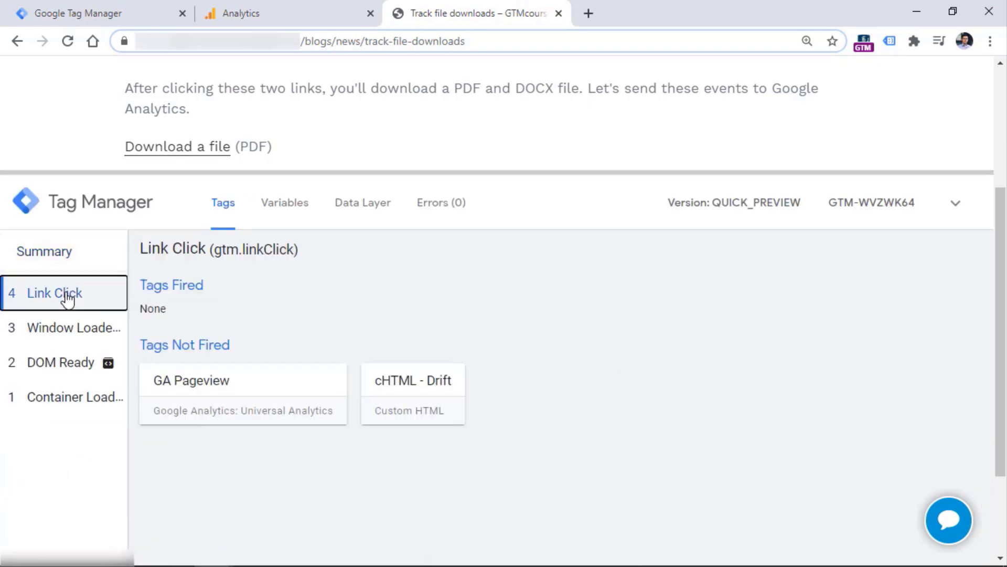
click(282, 203)
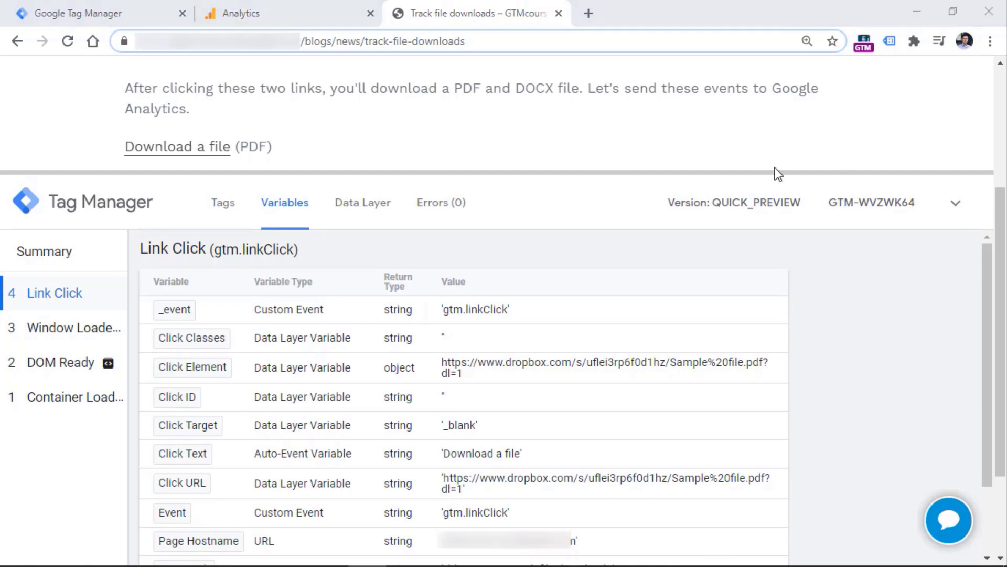
drag(779, 173, 756, 271)
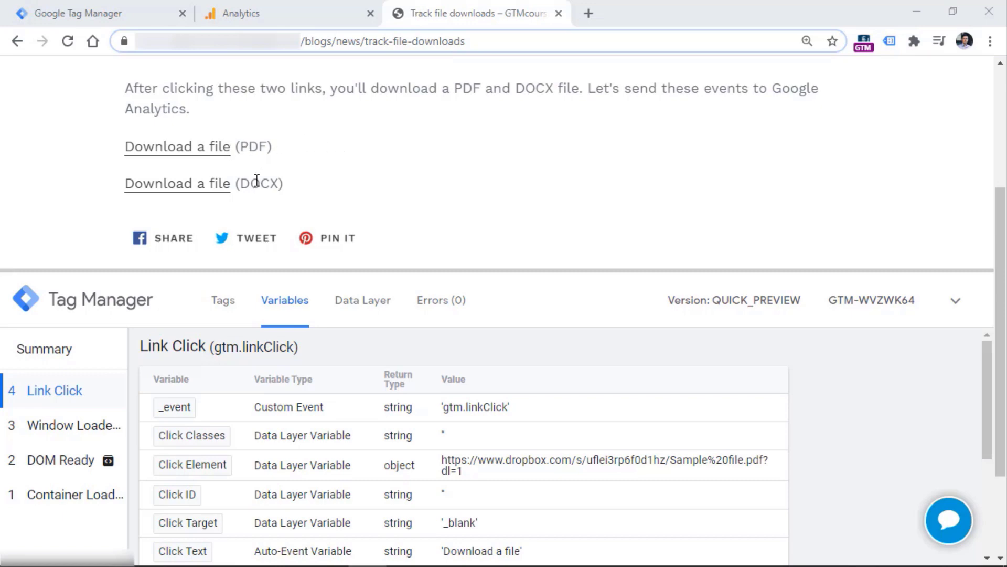
click(97, 13)
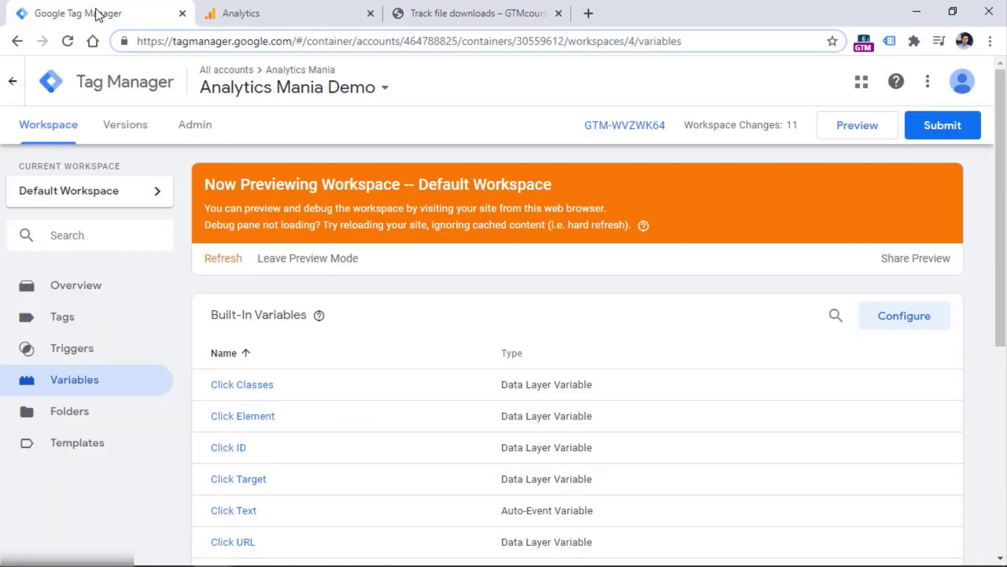
Set the All link clicks trigger to fire on Some Link Clicks, then revisit the test page's debug pane
click(75, 354)
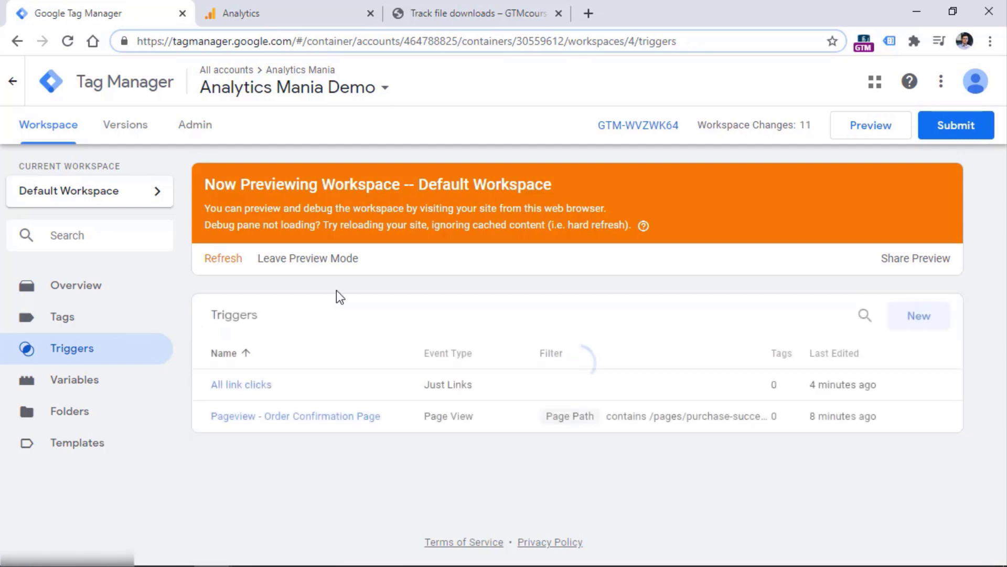
click(245, 391)
click(359, 339)
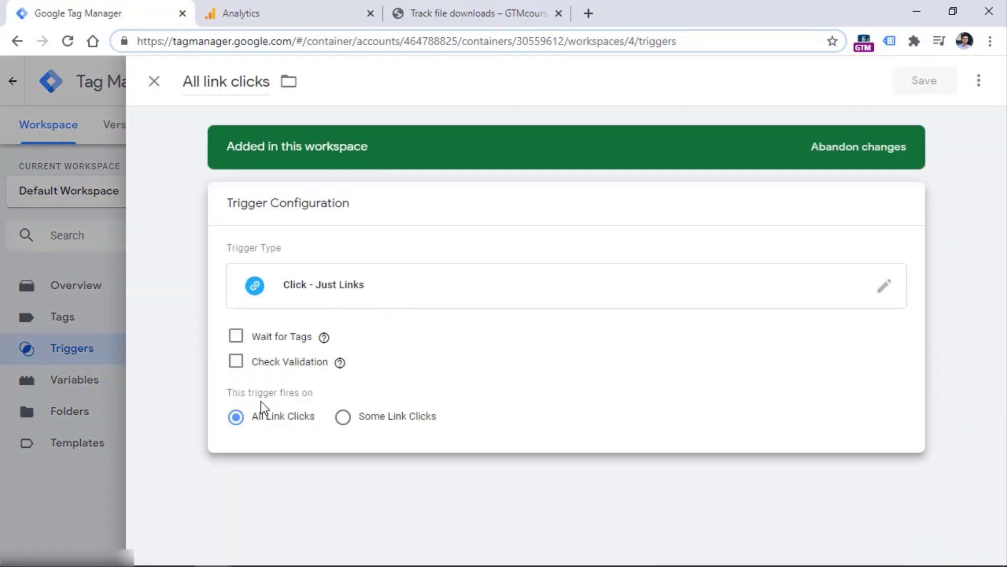
click(344, 417)
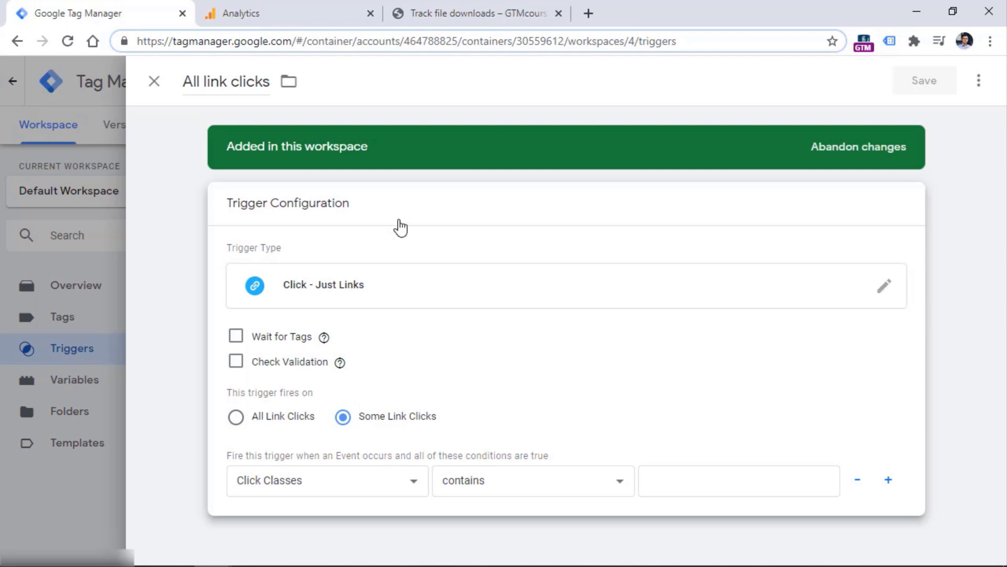
click(342, 478)
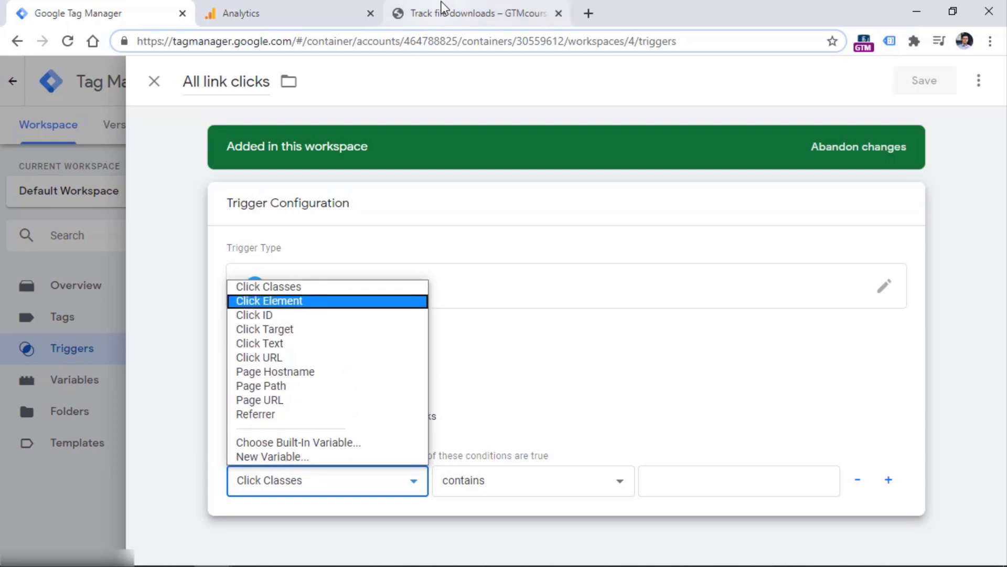
click(472, 13)
drag(440, 270, 441, 240)
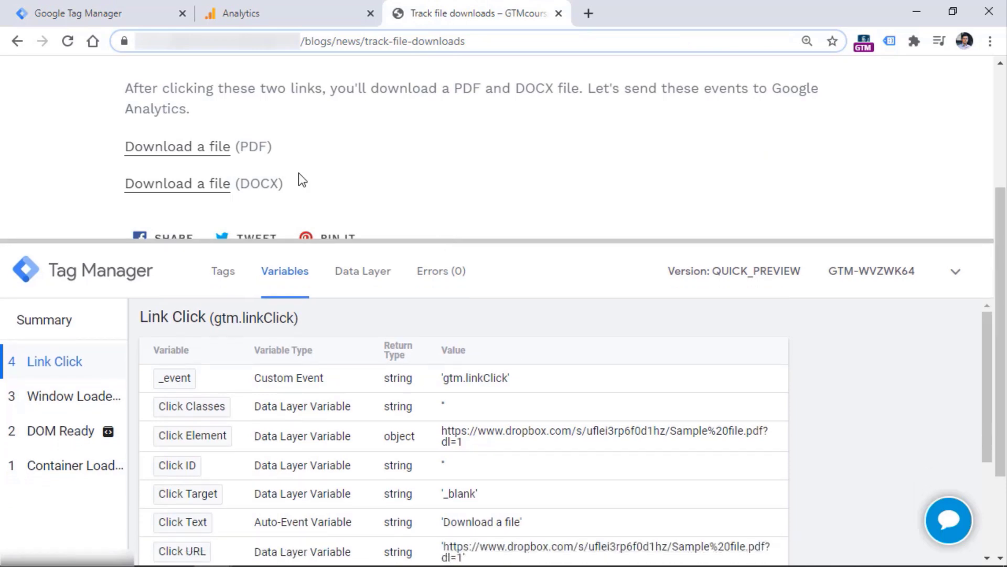
Fire a DOCX Link Click and compare its Click URL with the earlier PDF click's value
click(189, 192)
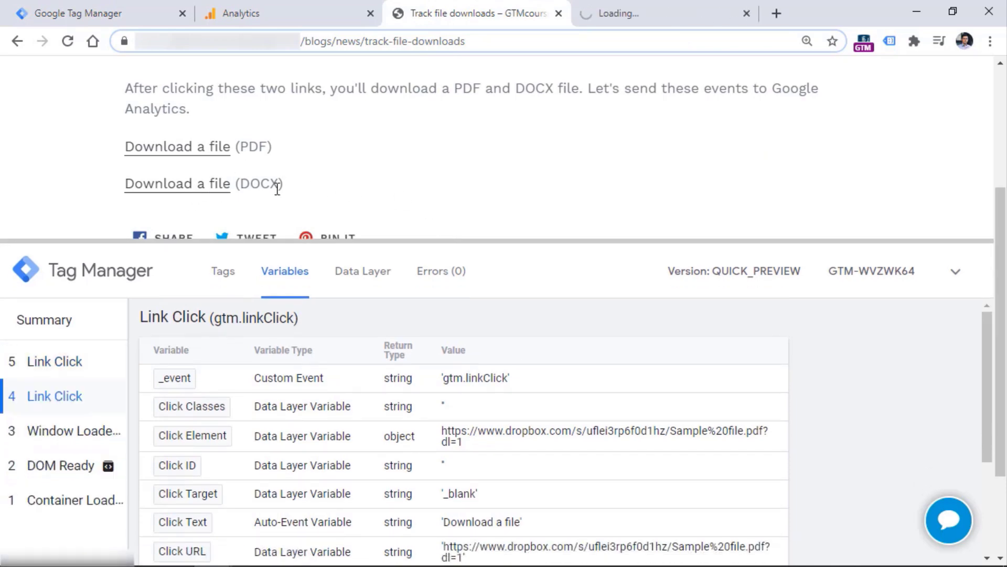
click(58, 362)
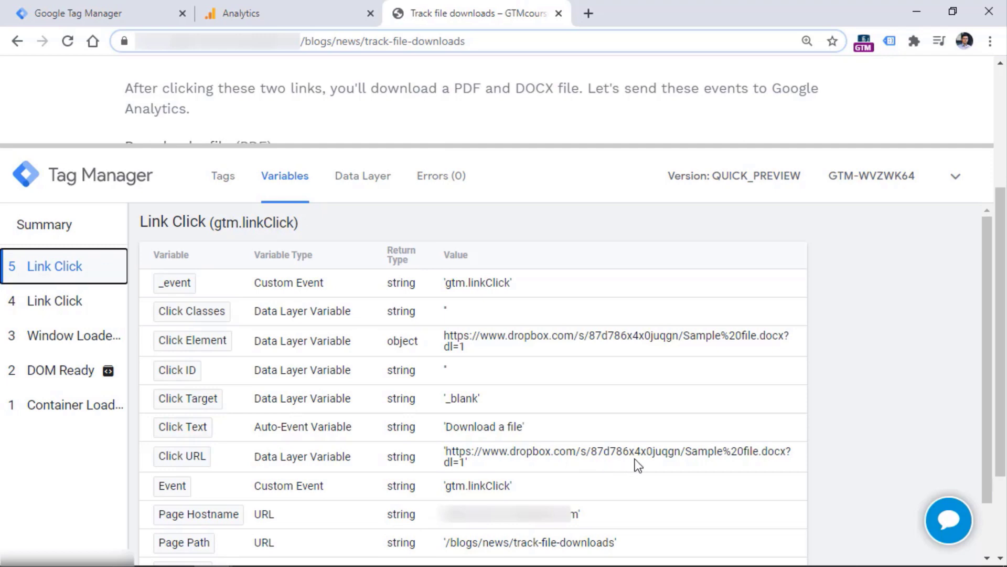
click(68, 300)
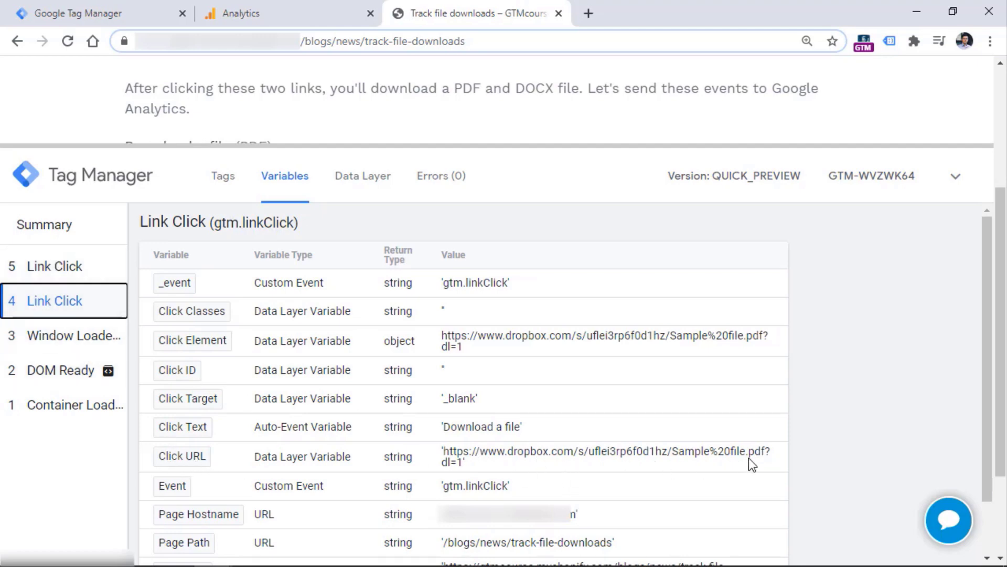
click(61, 269)
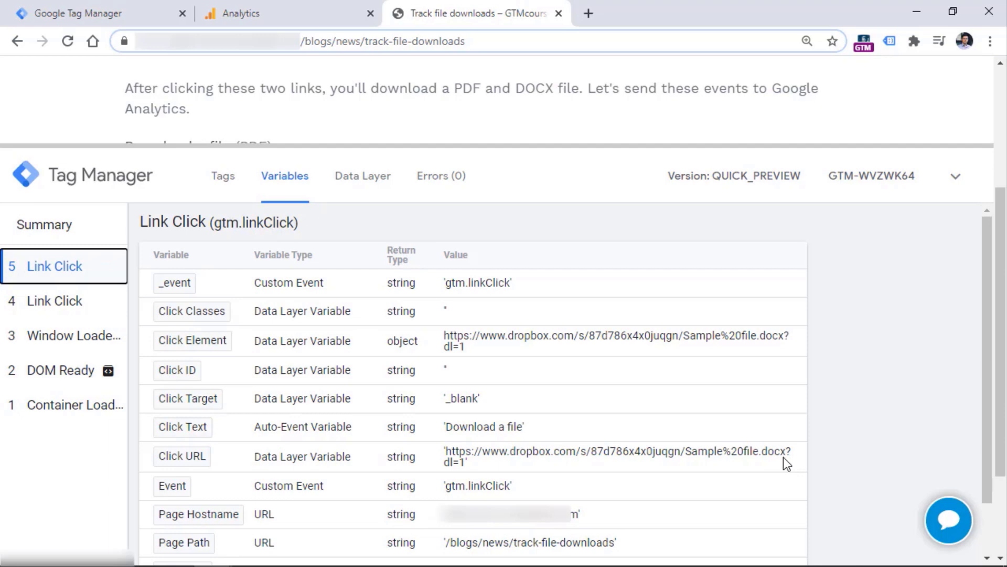
click(95, 15)
click(338, 485)
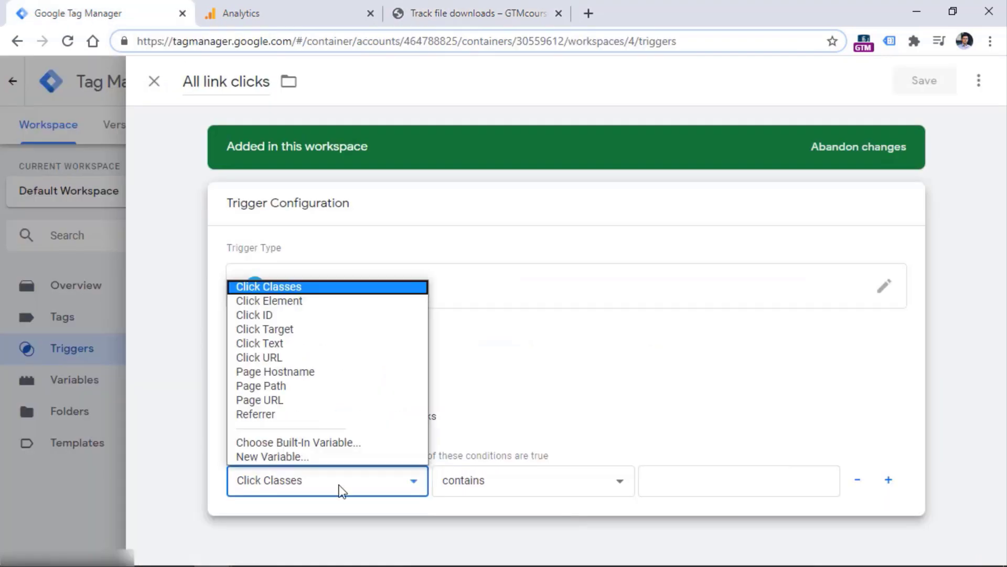
Add two Click URL contains conditions with values pdf and docx, noting that all conditions must match
click(304, 358)
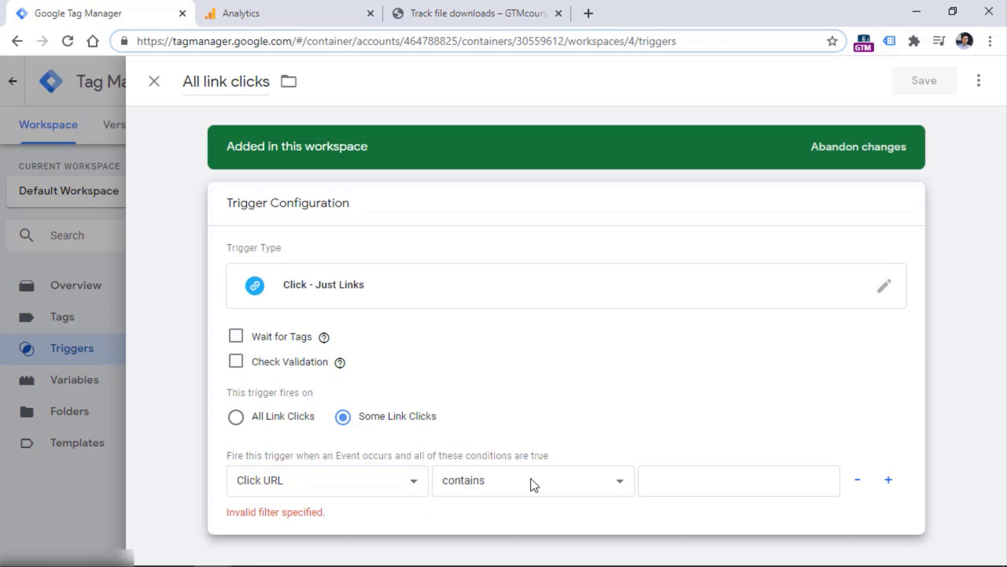
click(888, 480)
click(324, 485)
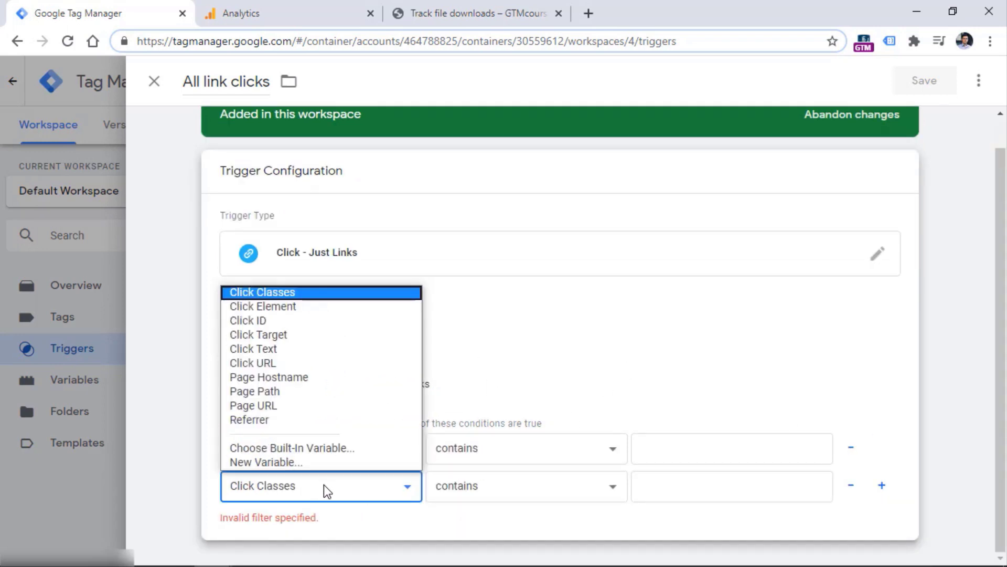
click(276, 360)
click(700, 445)
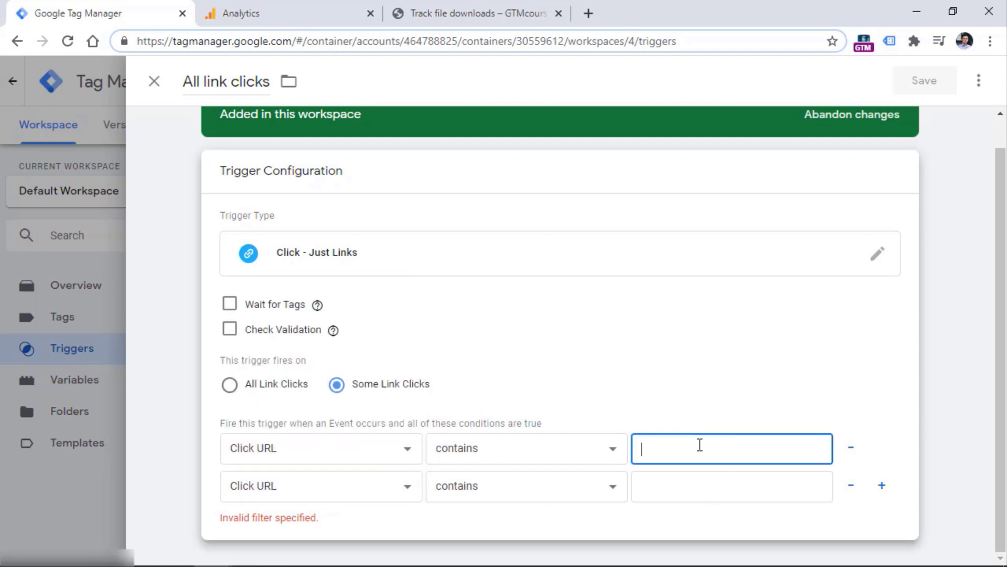
text(pdf)
click(699, 495)
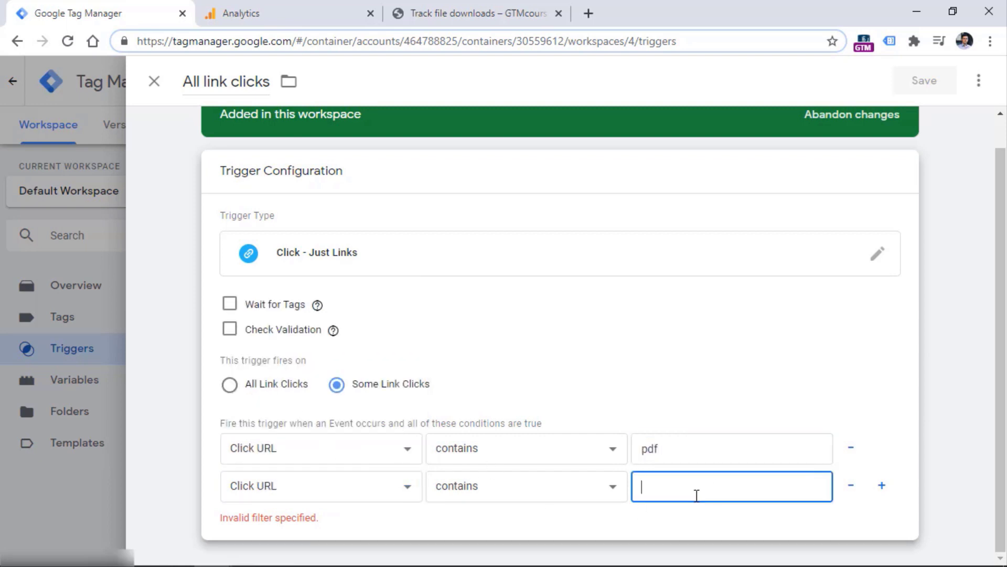
text(docx)
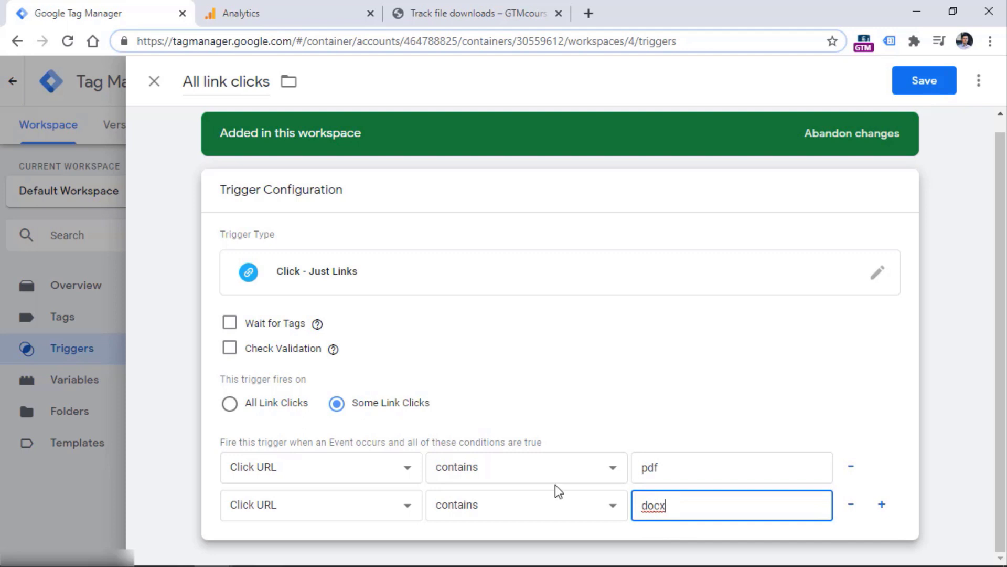
drag(220, 441, 526, 443)
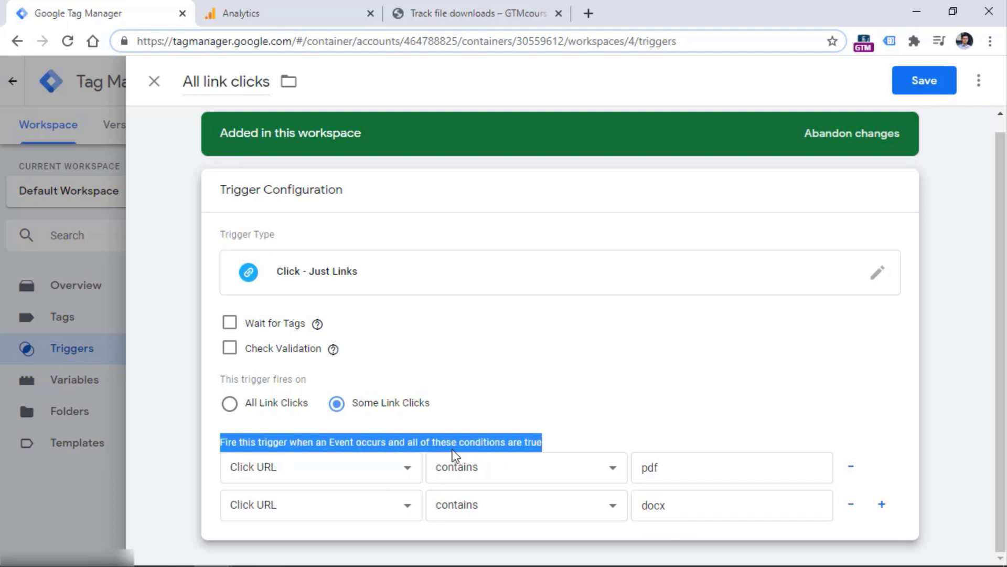
click(651, 400)
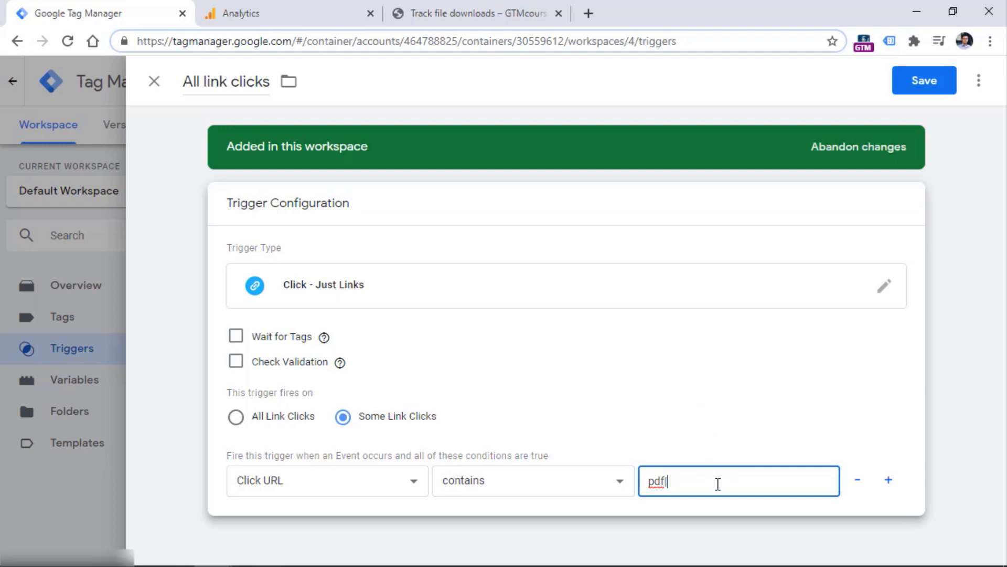
Change the Click URL condition to matches RegEx (ignore case) with value pdf|docx
click(545, 485)
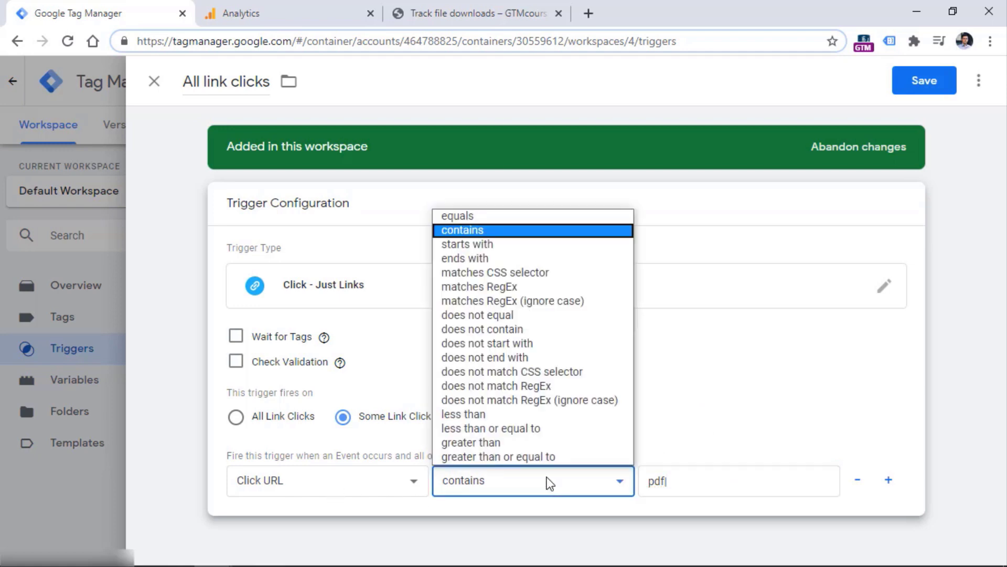
click(527, 303)
click(688, 483)
text(|)
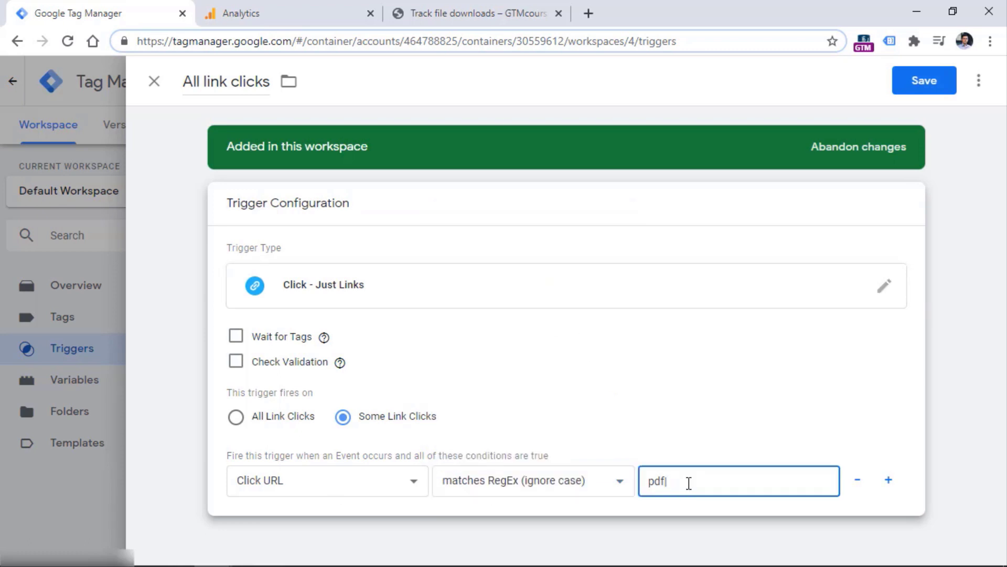
text(docx)
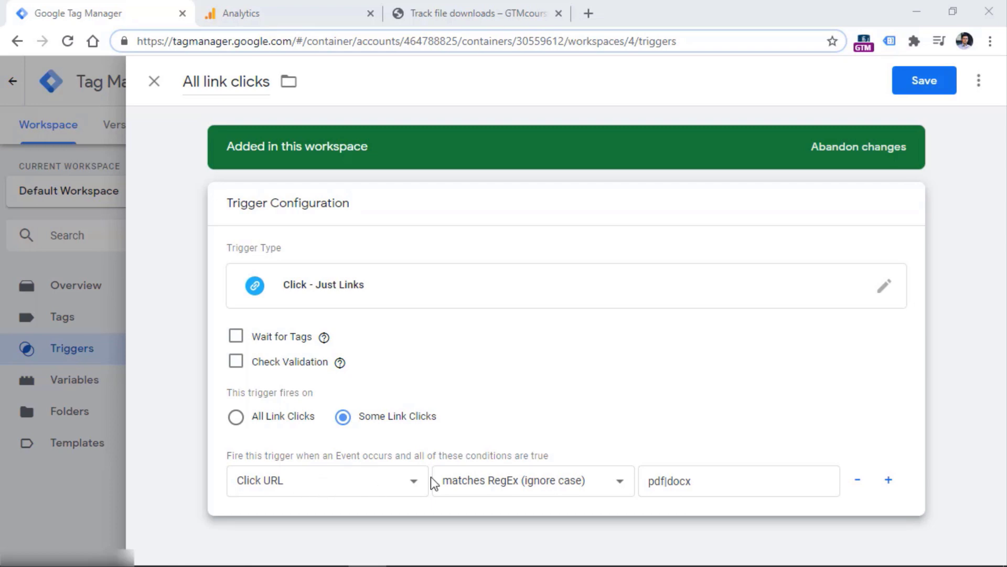
Highlight the pdf, pipe and docx parts of the regex to explain it, then select the trigger name
double_click(655, 480)
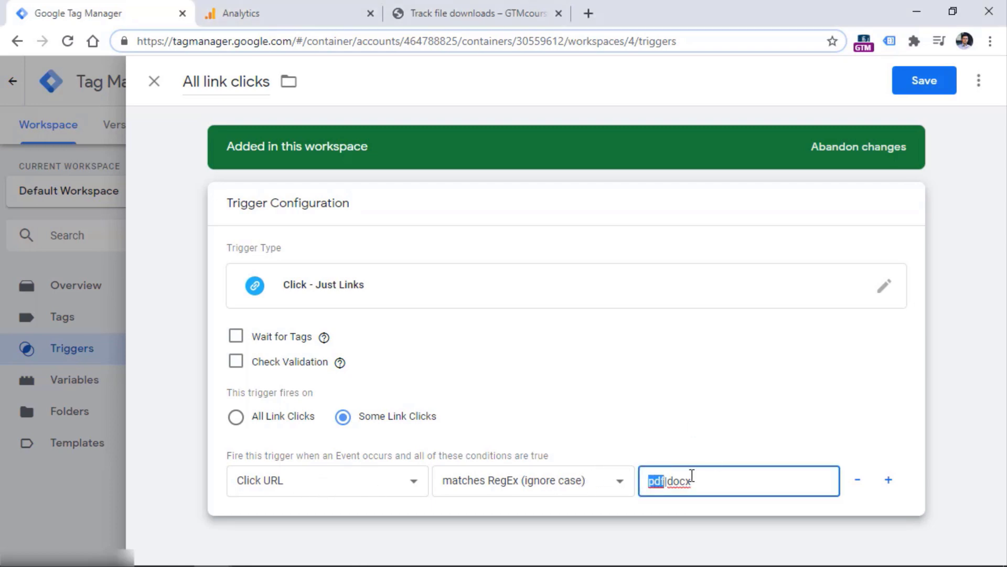
click(671, 482)
key(shift+Left)
click(649, 482)
double_click(653, 481)
double_click(680, 481)
triple_click(194, 90)
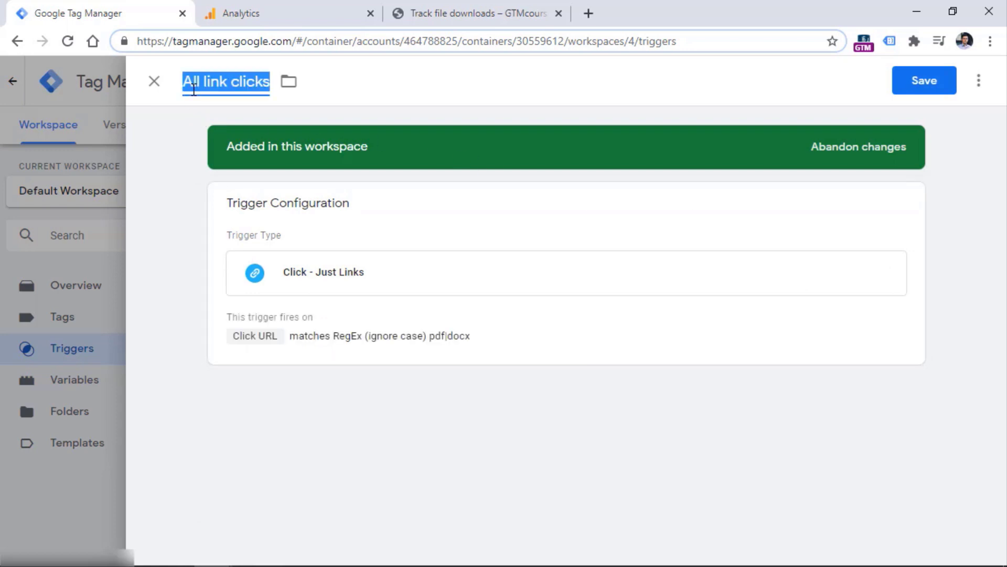
Save the trigger as 'Link click - pdf or docx file' and check the demo page's download links
text(Link click - )
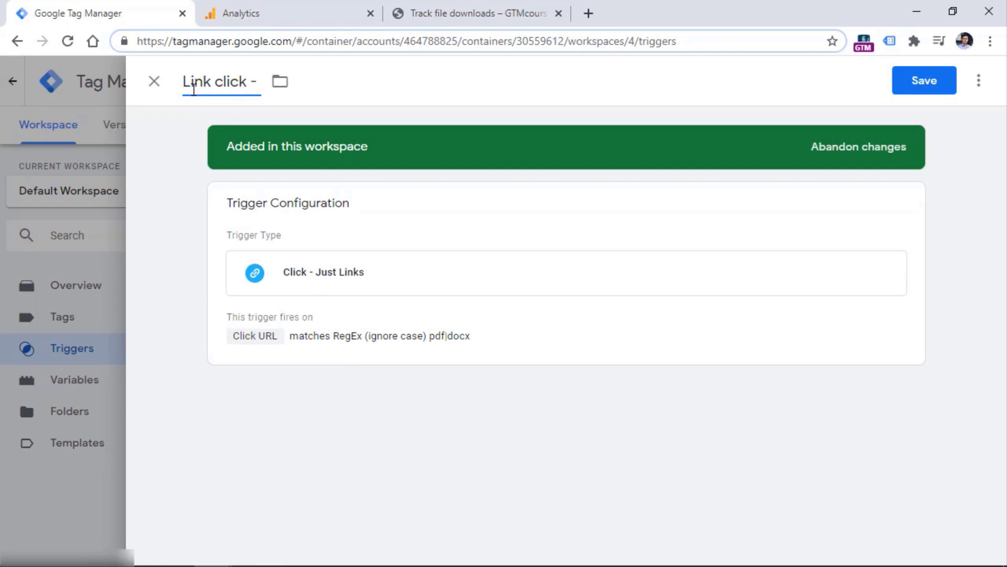
text(pdf or docx file)
click(922, 81)
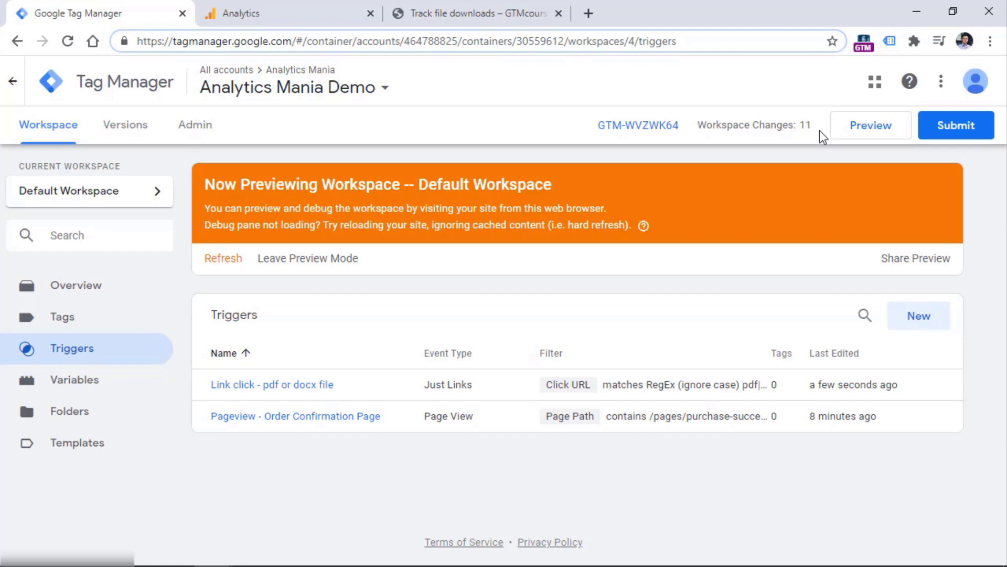
click(479, 13)
drag(902, 145, 902, 310)
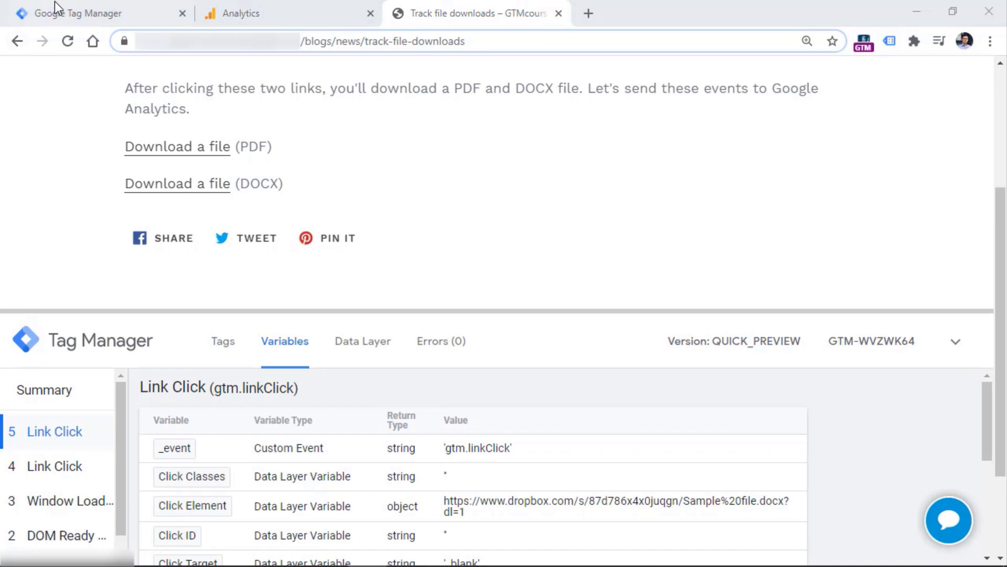
click(79, 12)
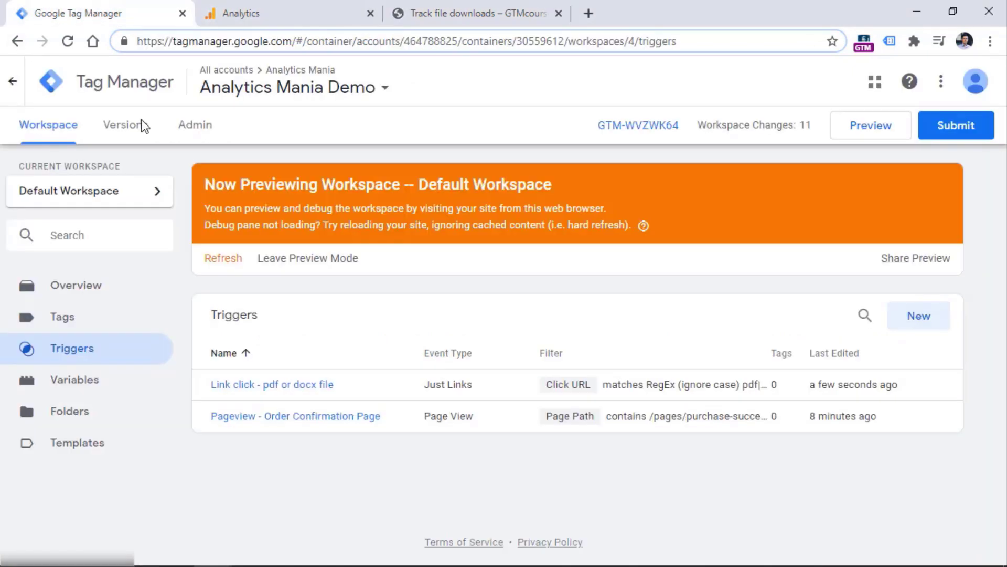
click(59, 317)
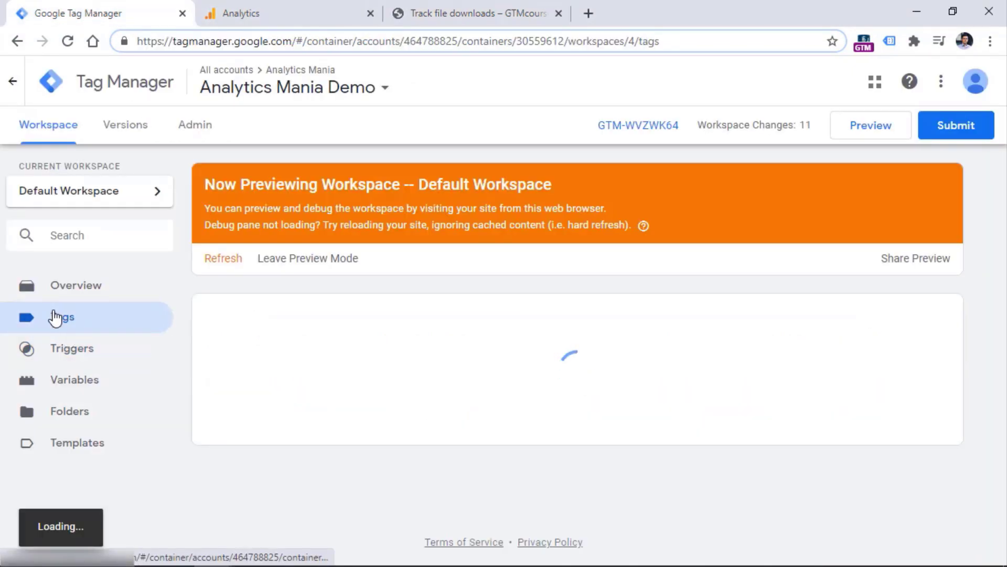
Start a new Universal Analytics tag with Track Type Event and Category 'link click'
click(917, 318)
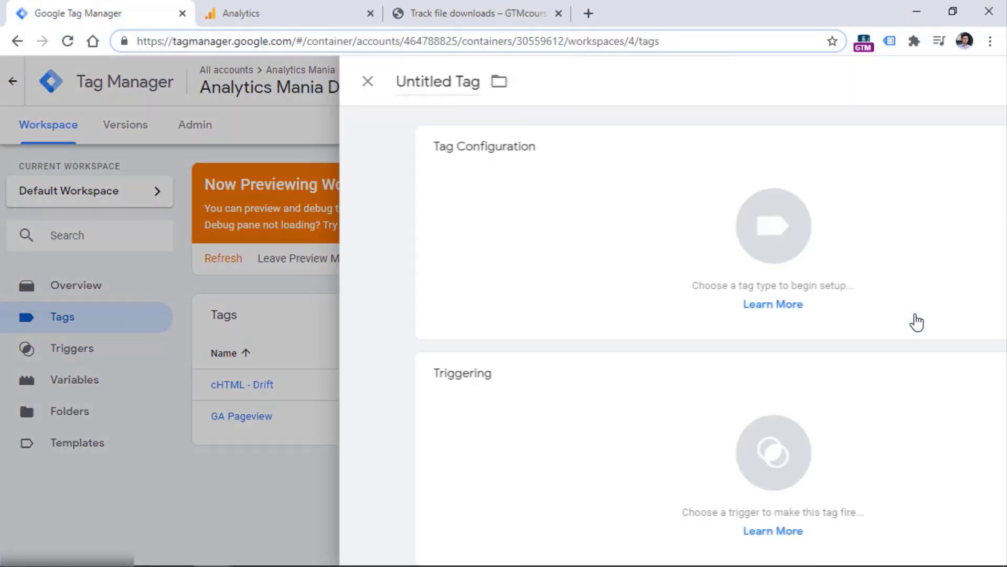
click(383, 214)
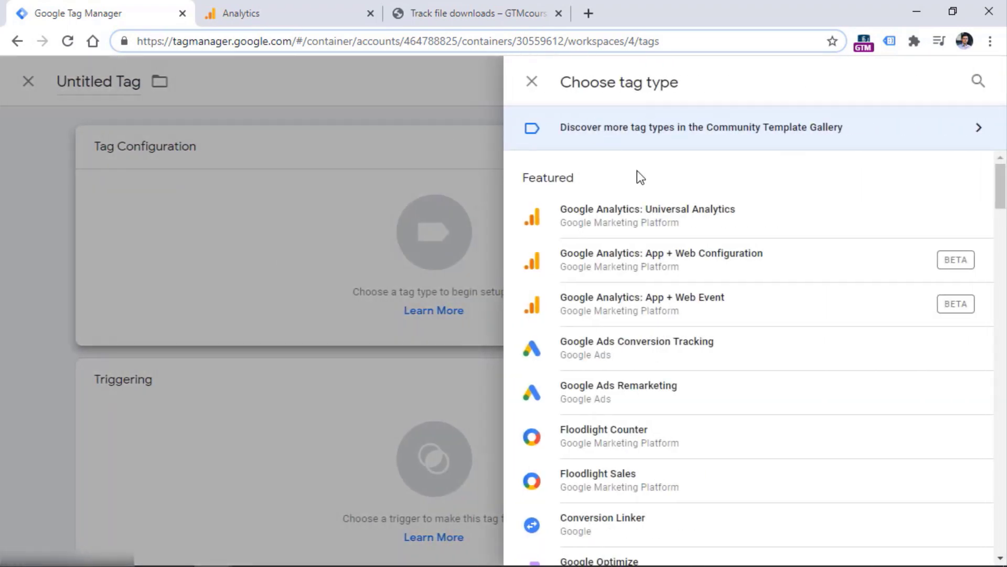
click(675, 223)
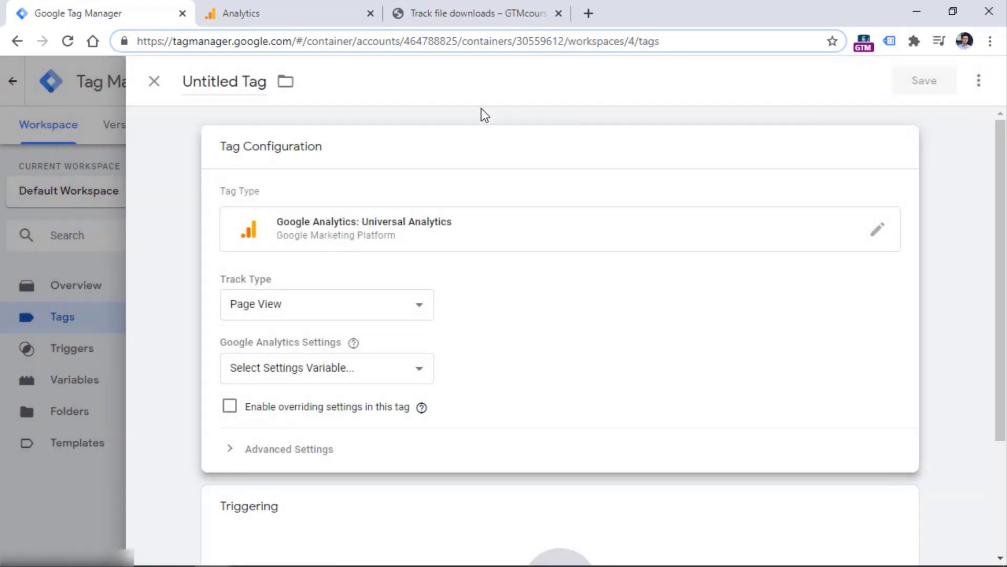
click(327, 313)
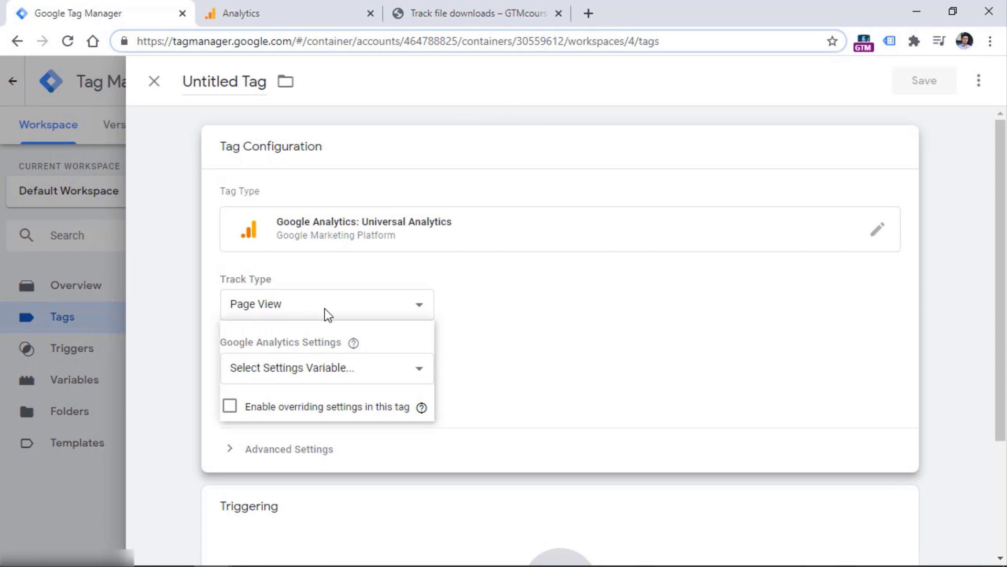
click(324, 341)
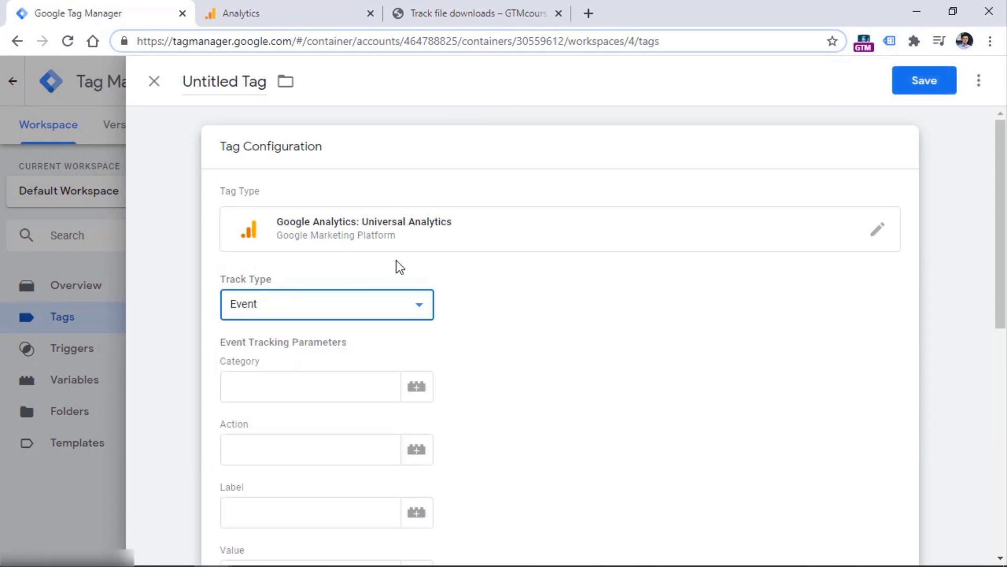
scroll(995, 172, down, 3)
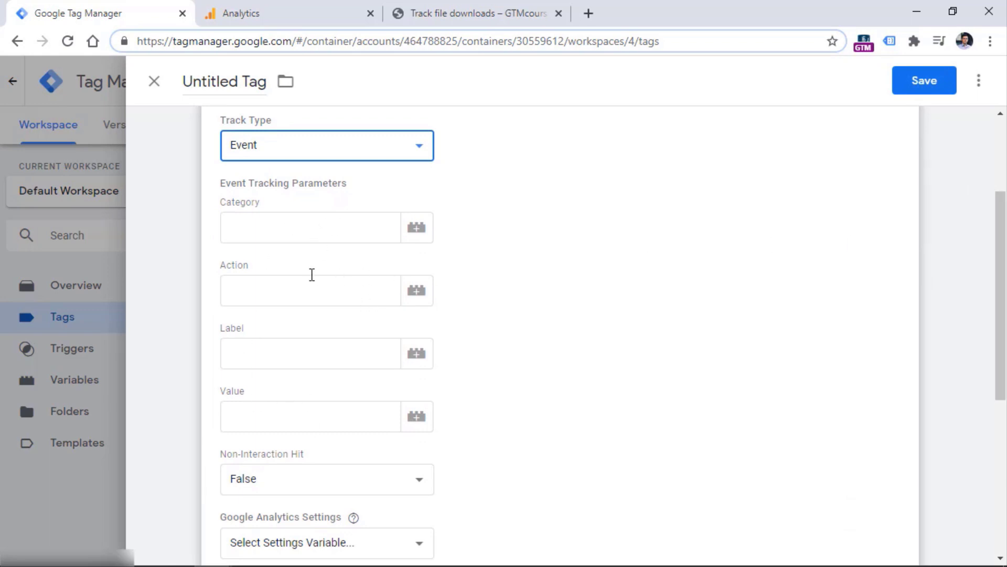
click(308, 221)
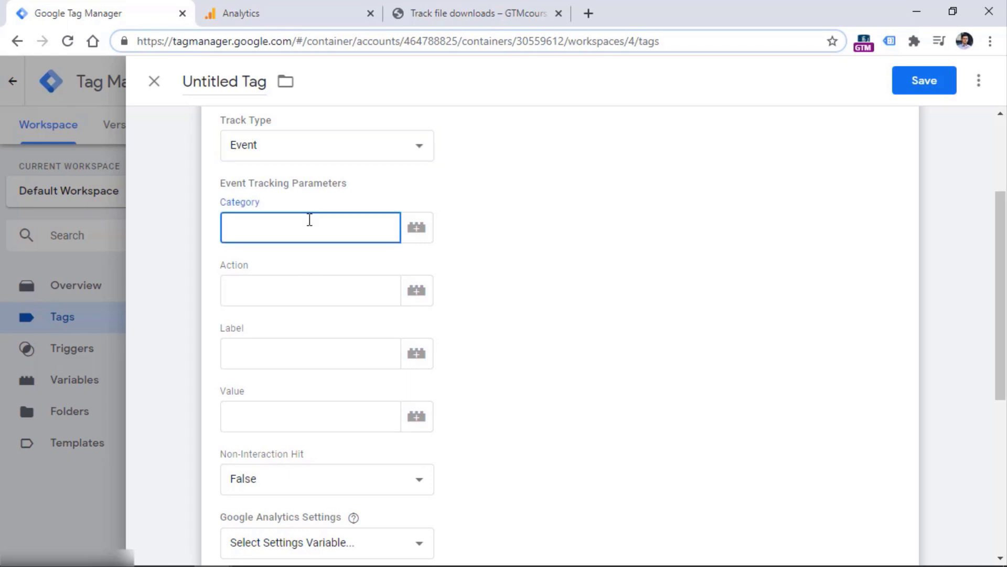
text(link click)
click(309, 296)
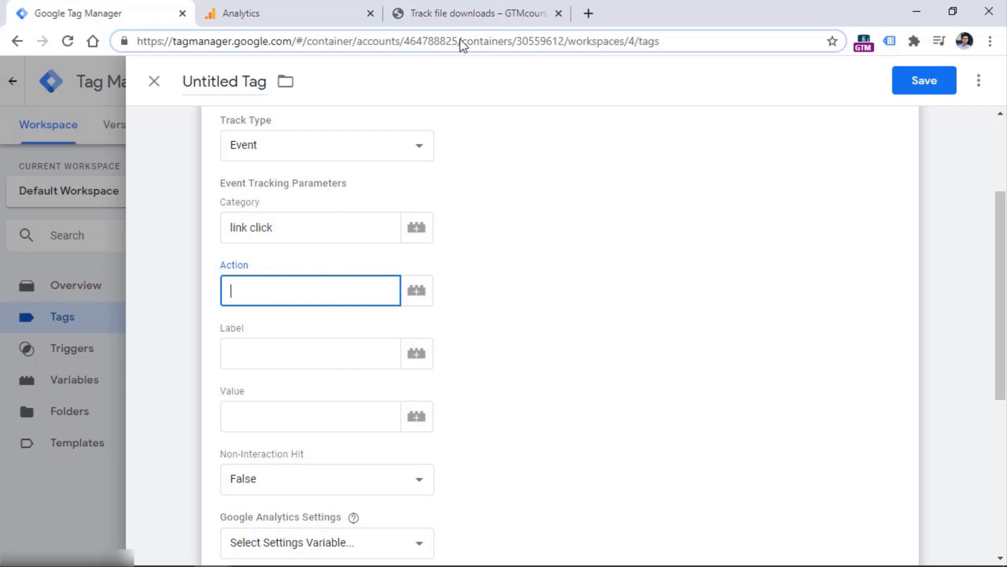
click(484, 15)
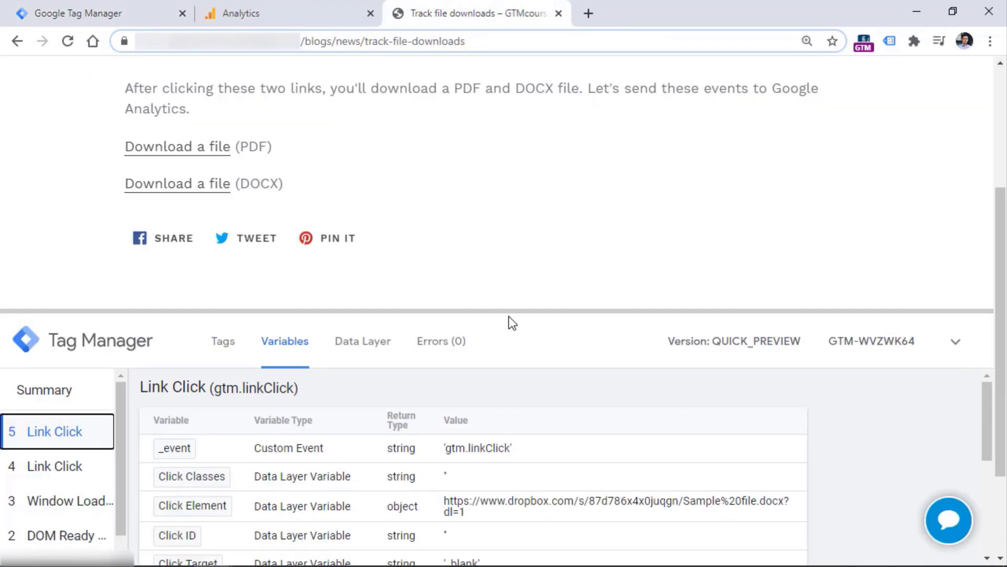
Enlarge the debug pane to read the Link Click variables, then go back to the untitled event tag
drag(507, 311, 475, 130)
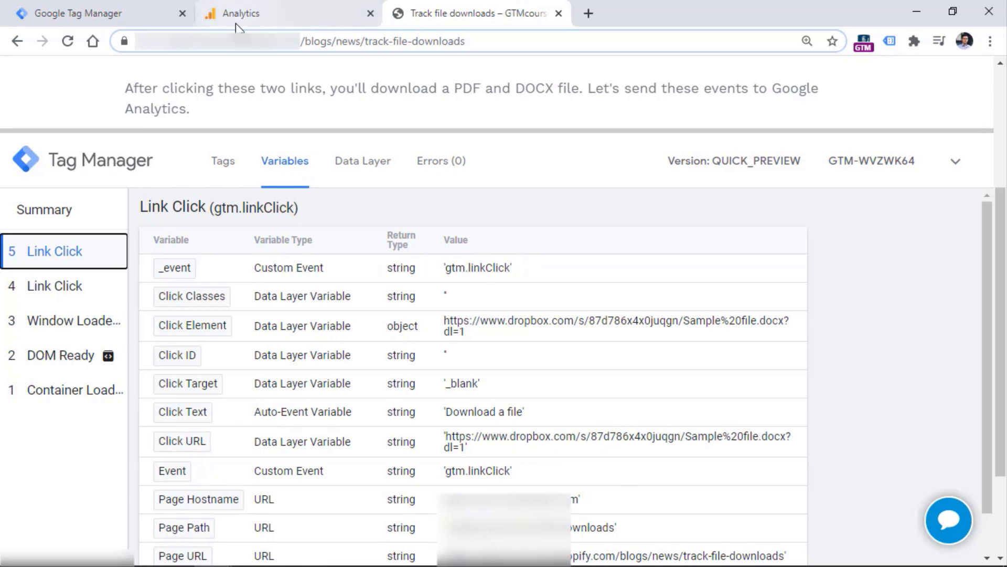
click(138, 9)
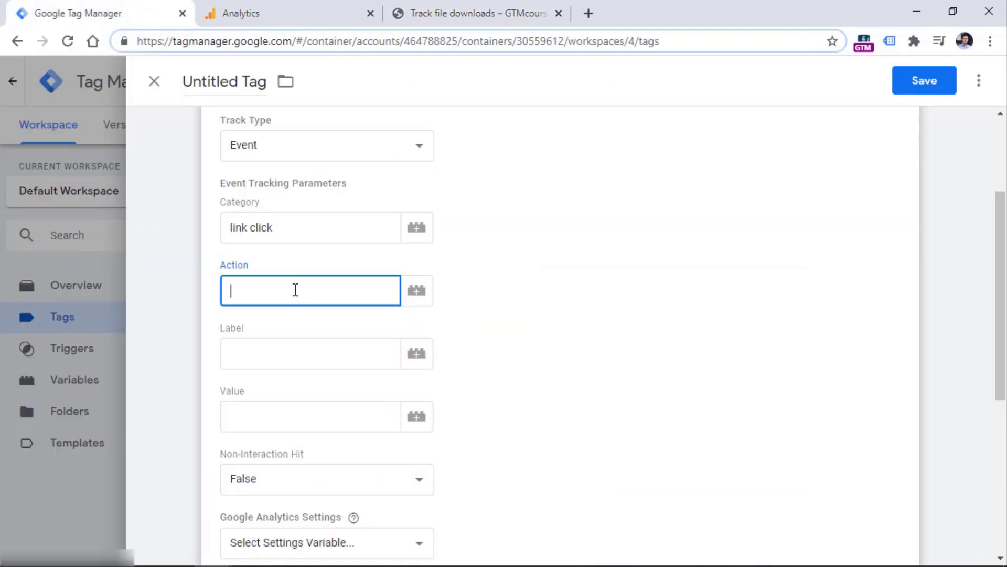
Set the event Action to {{Click URL}}, tick Enable overriding settings, and fetch the Tracking ID from Analytics
click(416, 291)
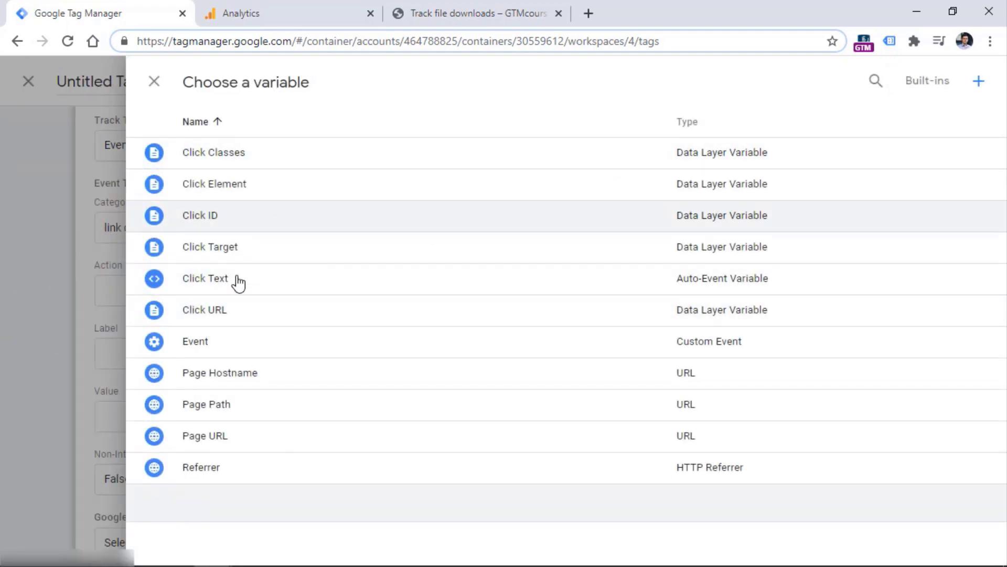
click(218, 317)
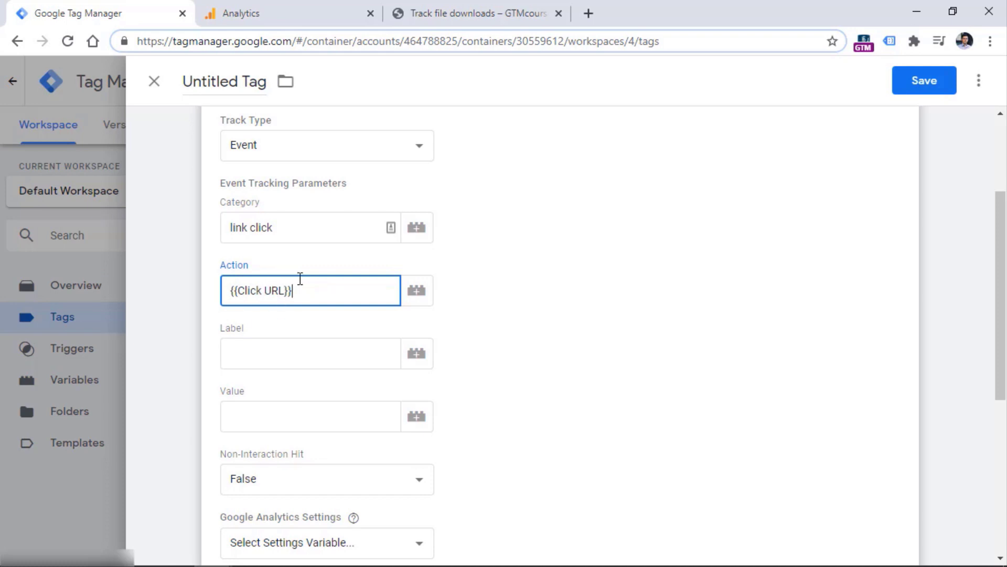
scroll(300, 279, down, 5)
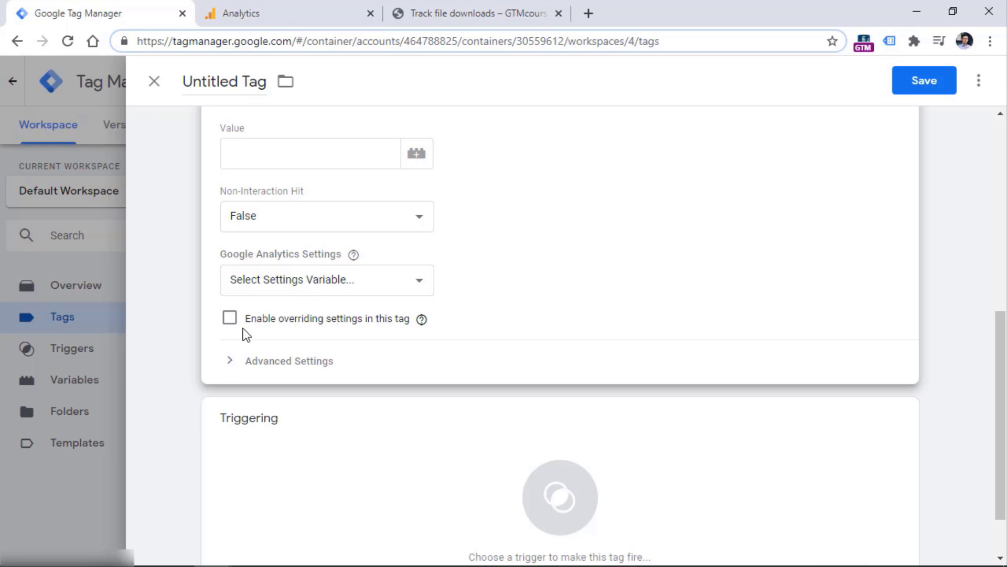
click(229, 319)
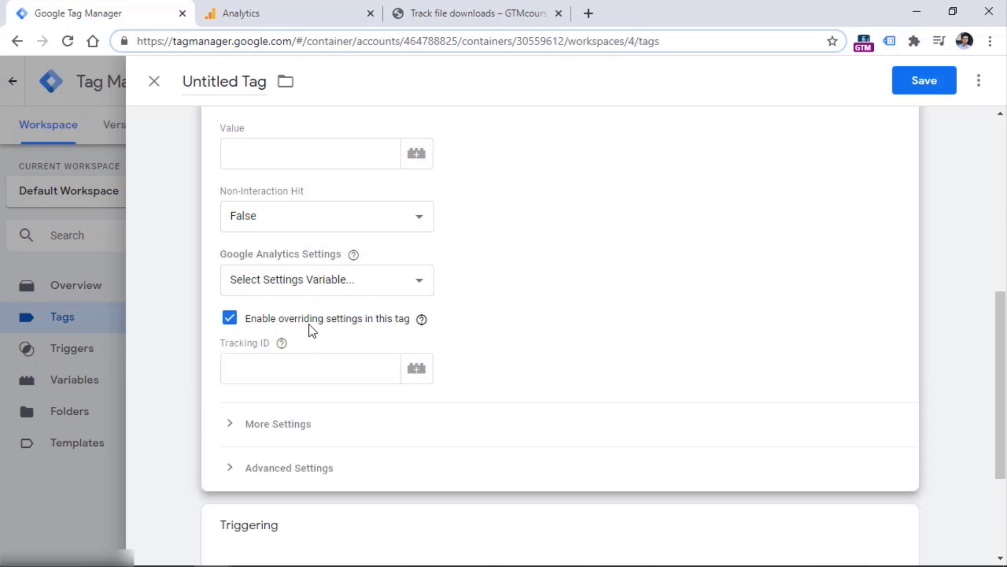
click(315, 366)
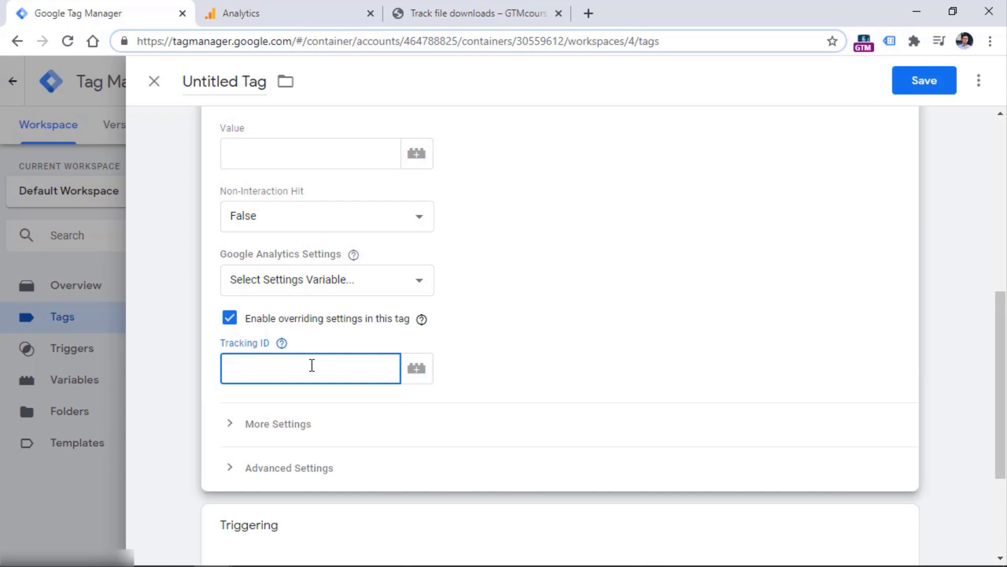
click(206, 16)
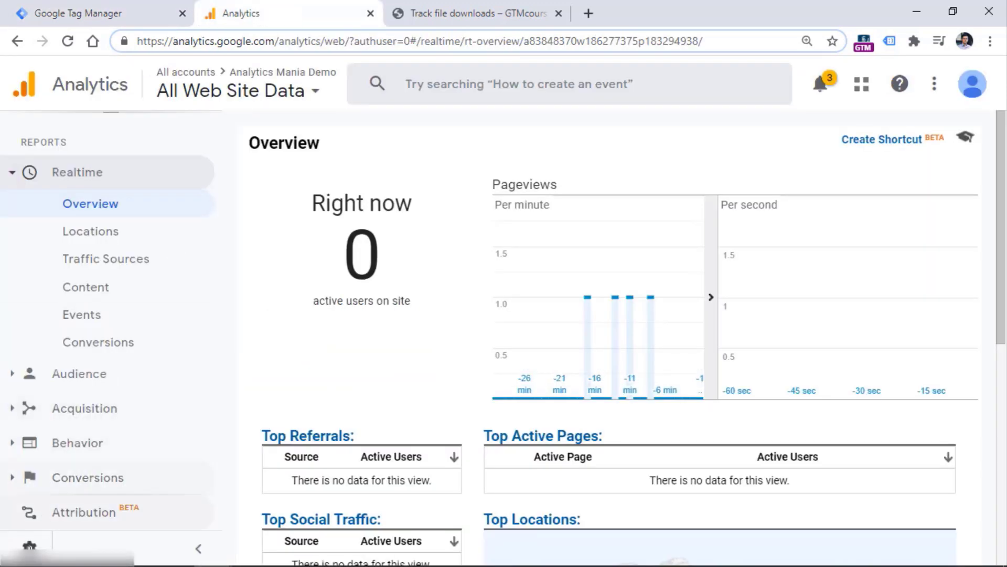
Copy the property's UA Tracking ID from Admin > Tracking Info > Tracking Code in Analytics
click(30, 545)
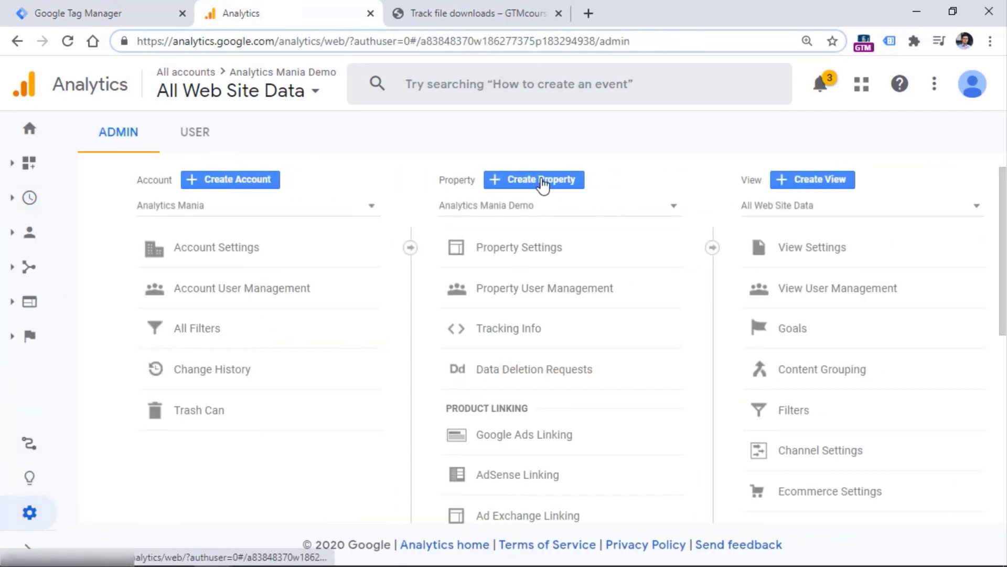
click(510, 330)
click(507, 361)
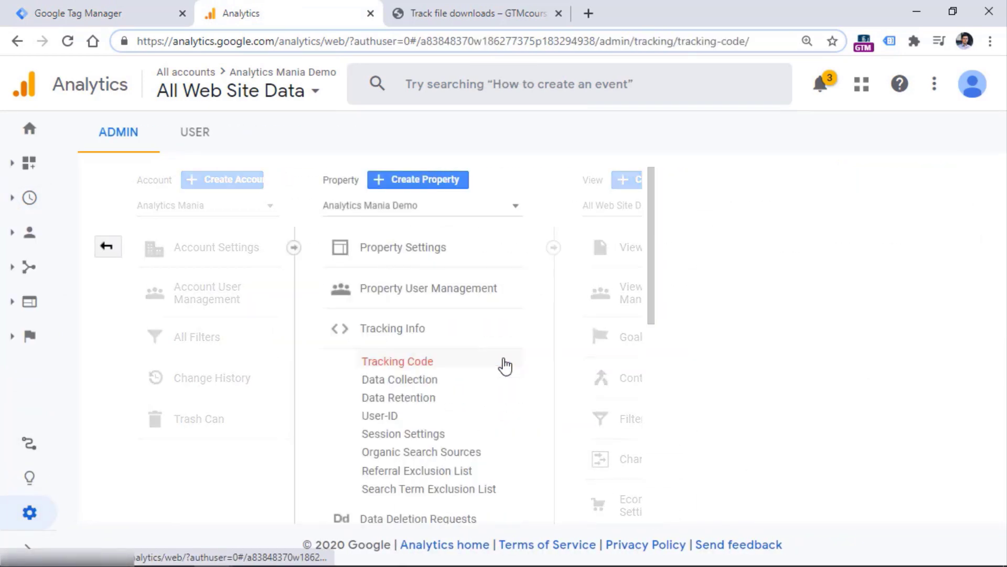
drag(476, 223, 355, 223)
right_click(370, 229)
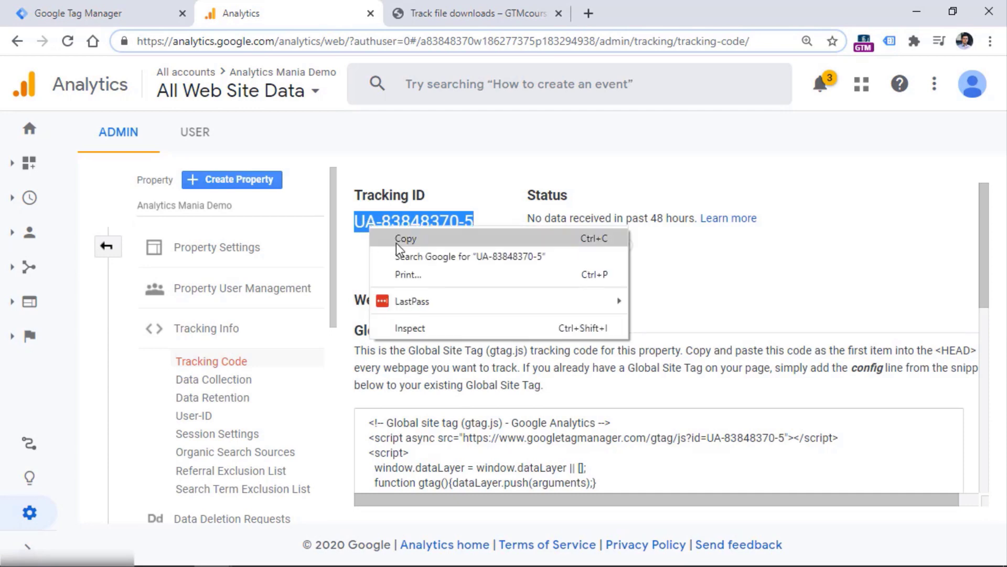
click(398, 242)
click(100, 13)
Paste the Tracking ID into the tag and attach the 'Link click - pdf or docx file' trigger
key(ctrl+v)
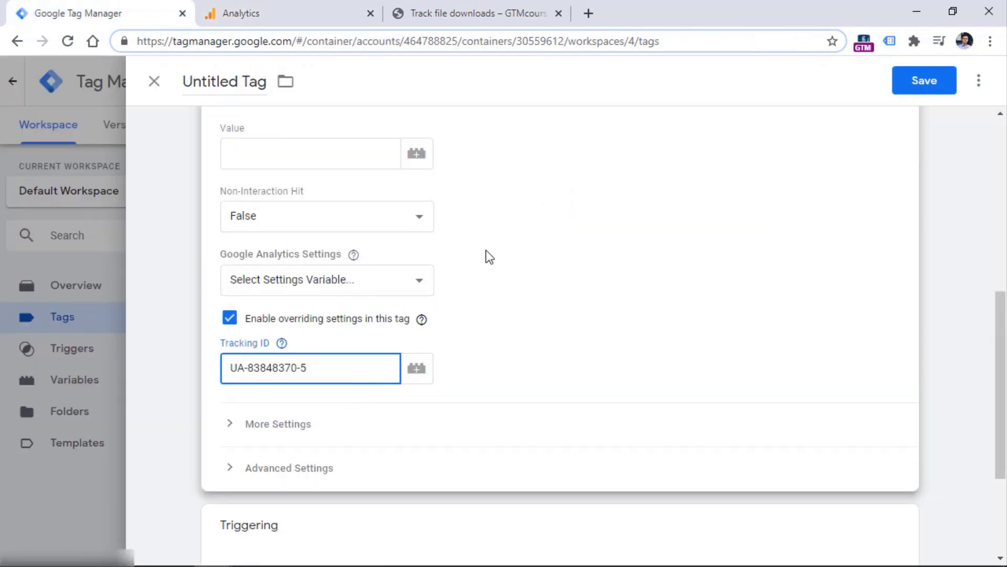
scroll(337, 411, down, 3)
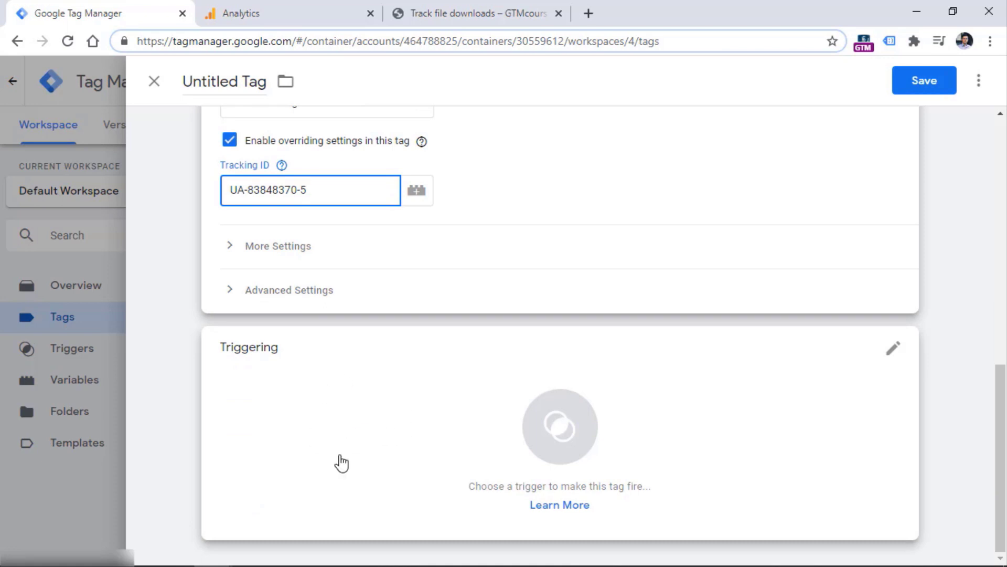
click(891, 350)
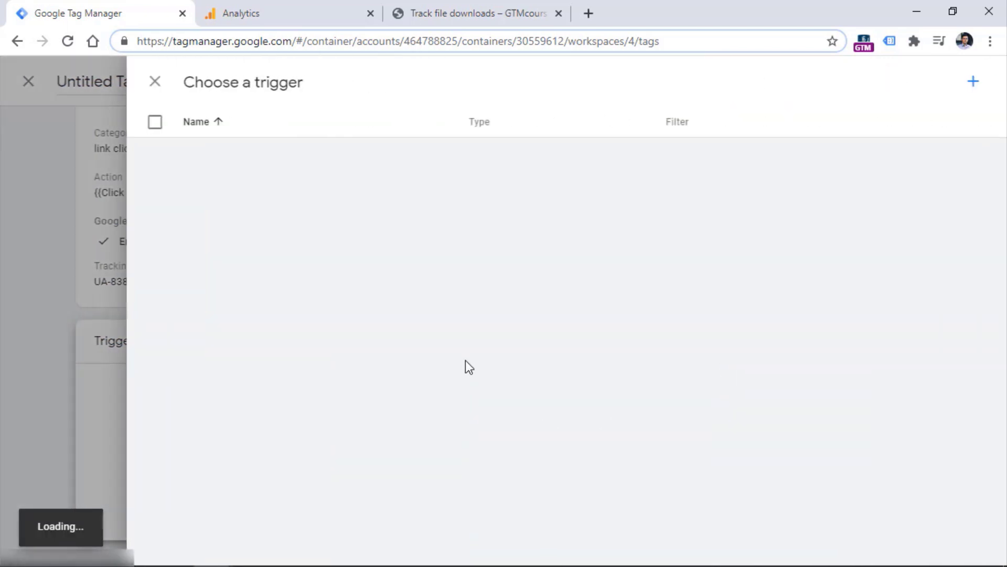
click(251, 186)
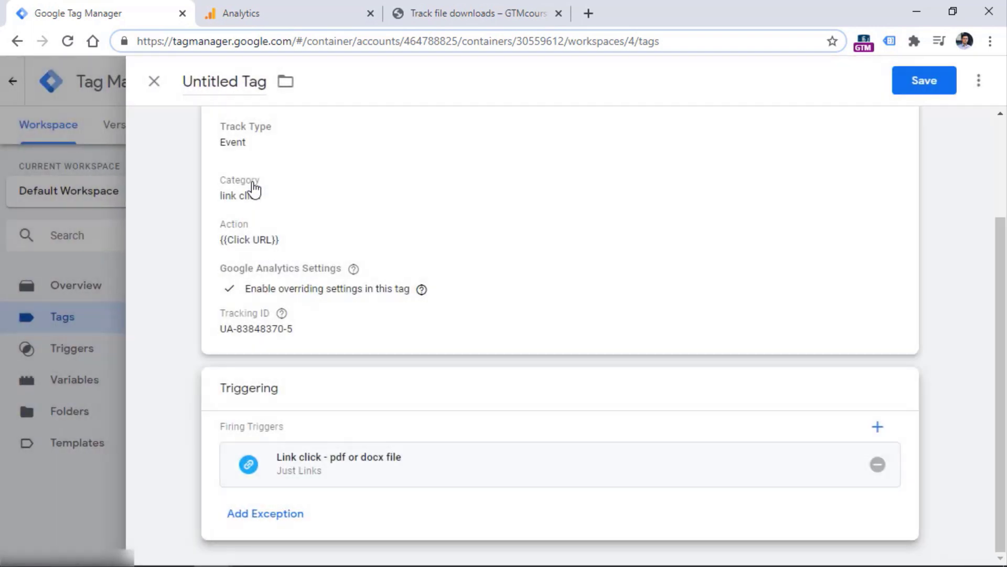
Name the tag 'GA Event - File Download', save it, and refresh the preview
scroll(270, 216, up, 2)
click(236, 80)
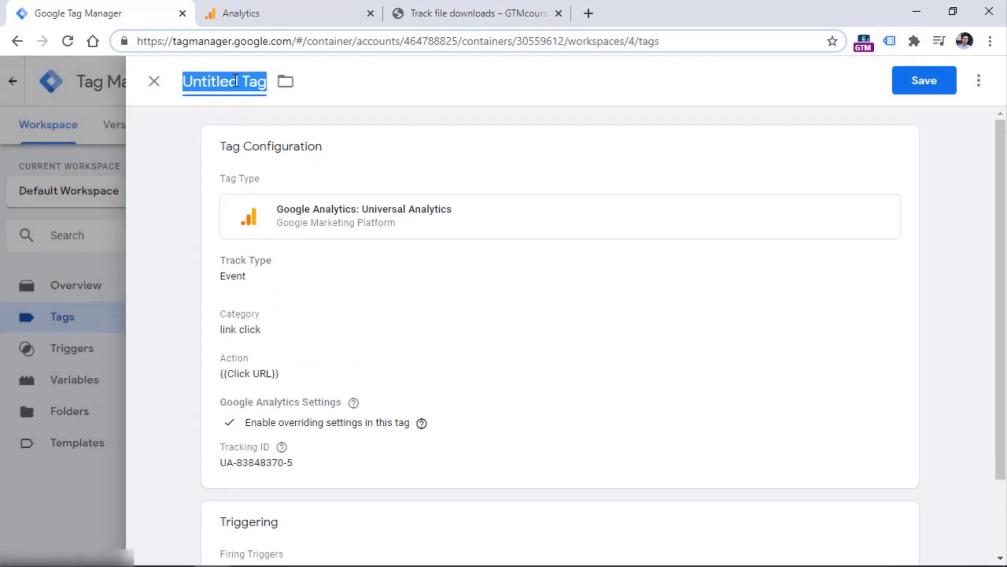
text(GA Event - File Download)
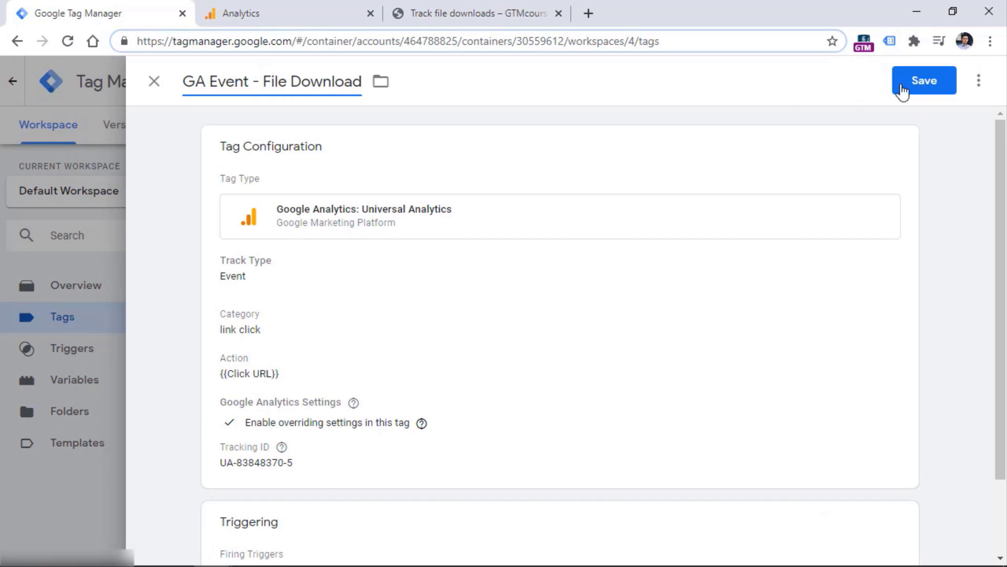
click(915, 88)
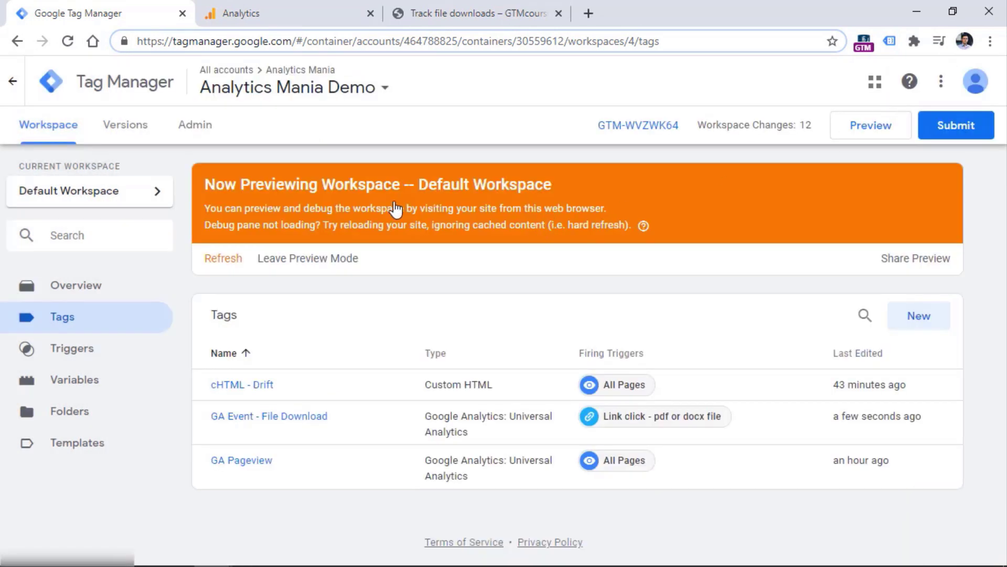
click(223, 259)
Reload the test page, click the PDF and DOCX links, and confirm GA Event - File Download fired on both
click(449, 11)
click(954, 163)
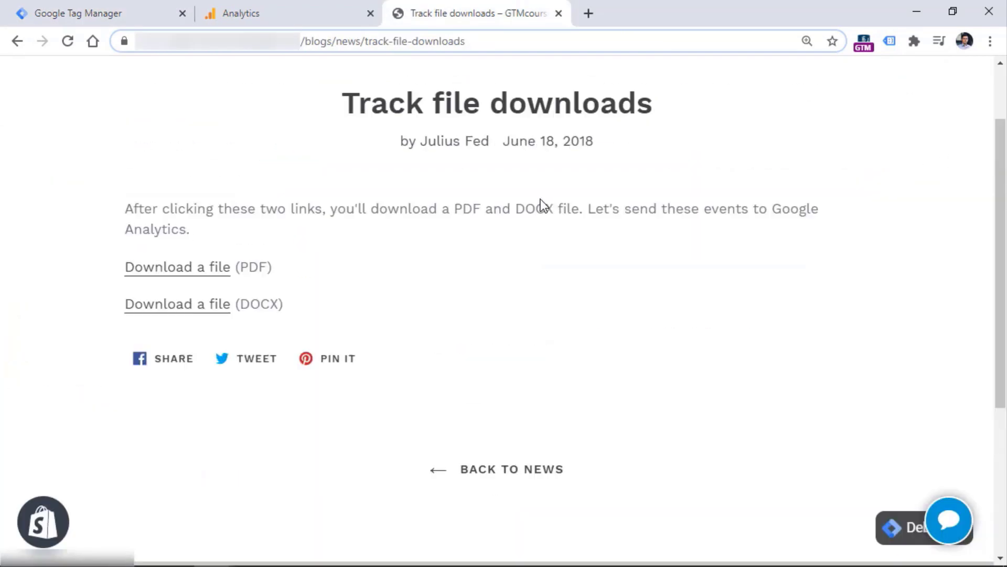
click(67, 42)
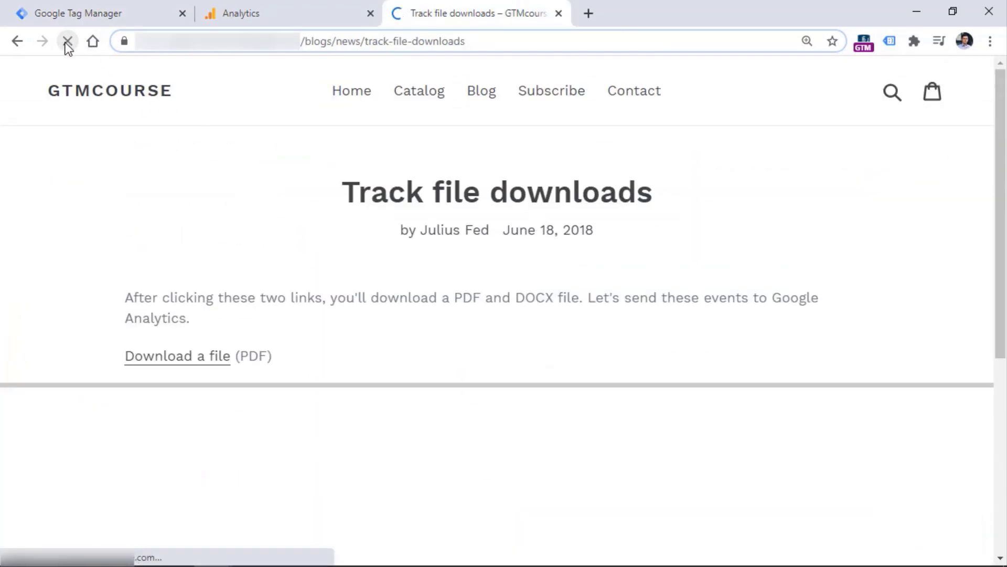
scroll(781, 218, down, 3)
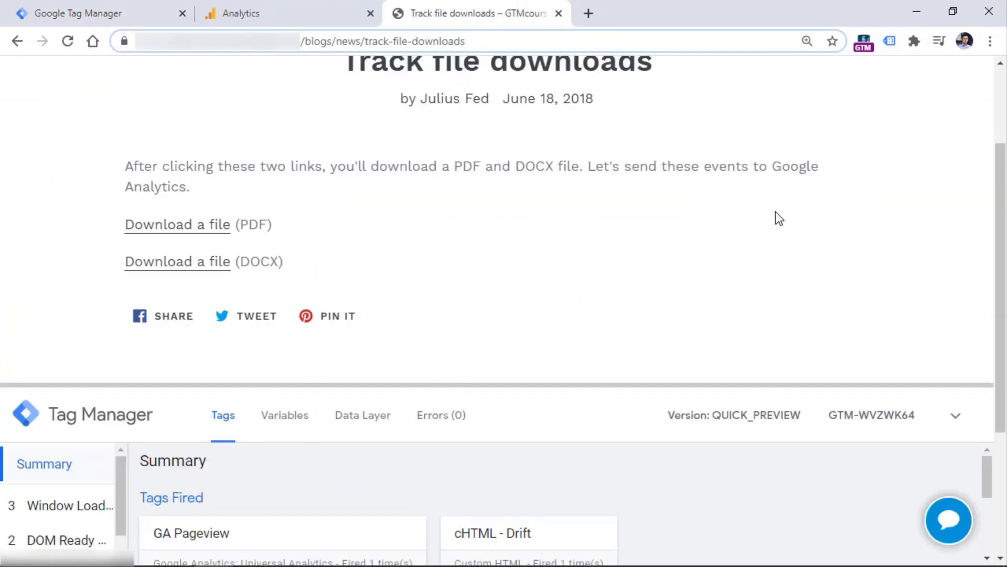
click(176, 225)
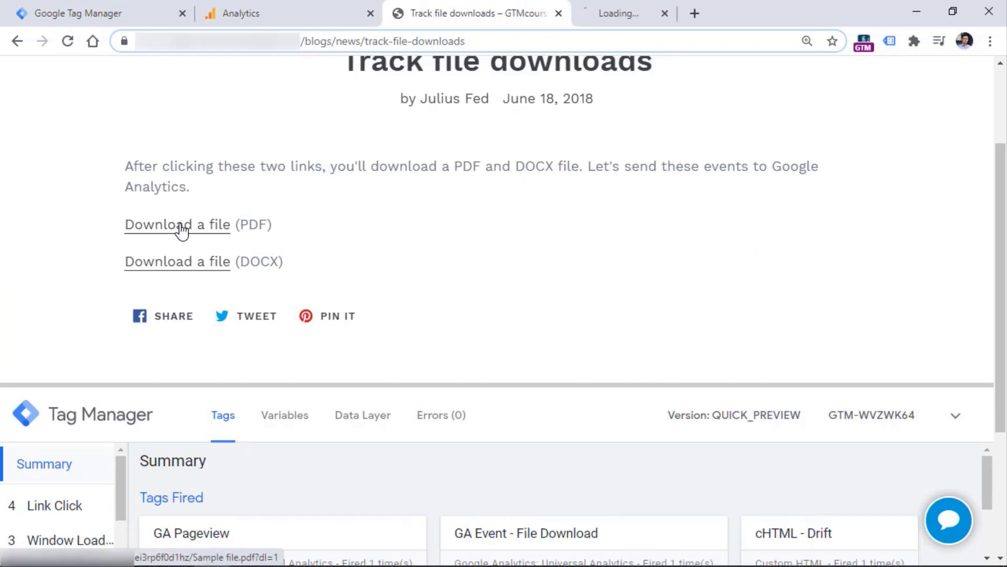
click(186, 265)
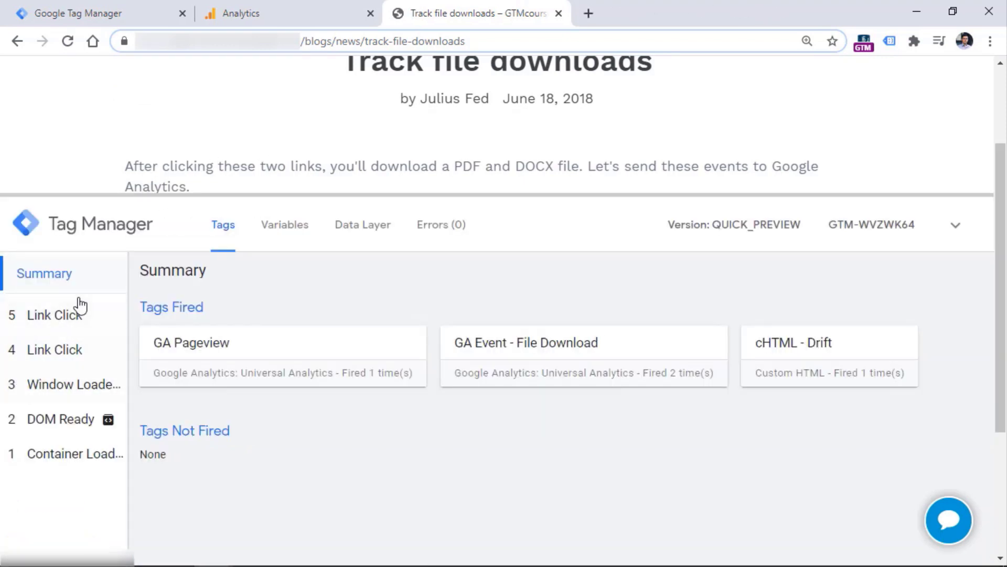
click(70, 352)
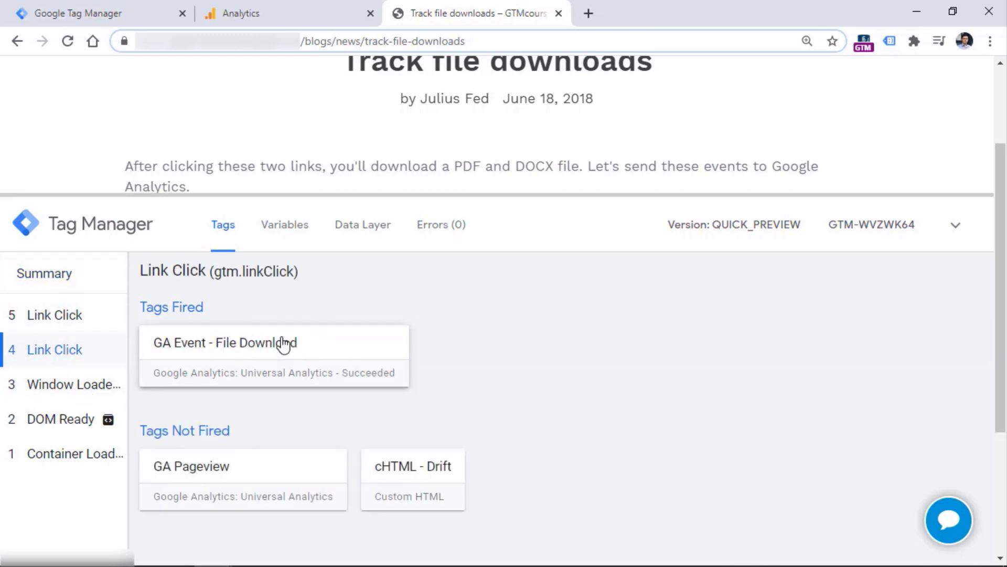
click(54, 317)
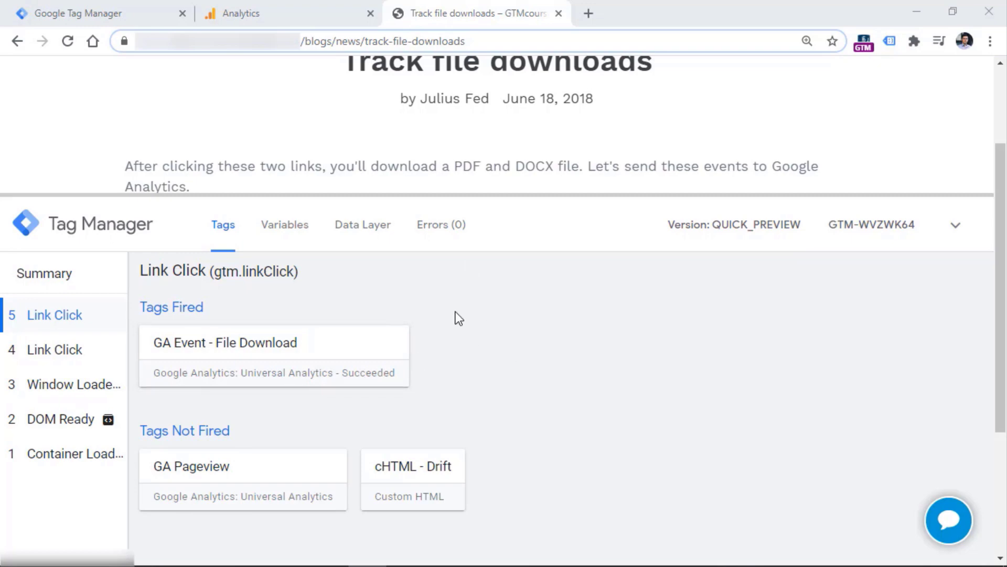
Check the Analytics Realtime Events report for the two link click downloads
click(283, 17)
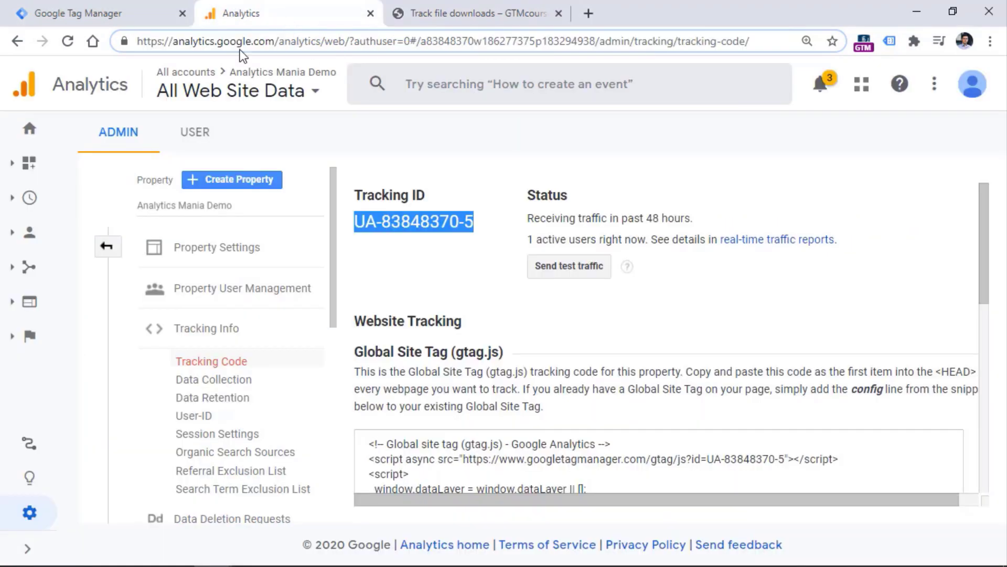
mouse_move(23, 198)
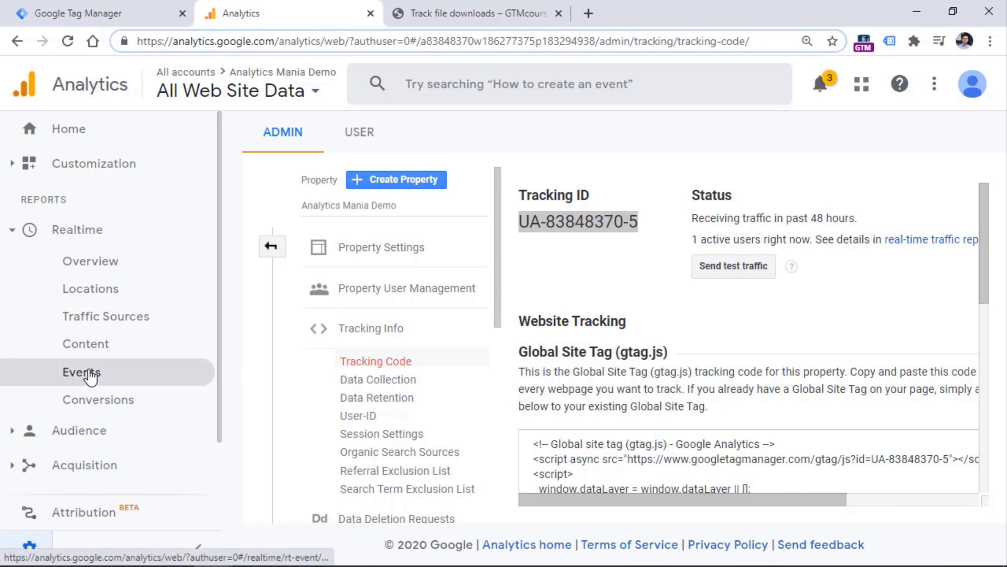
click(83, 372)
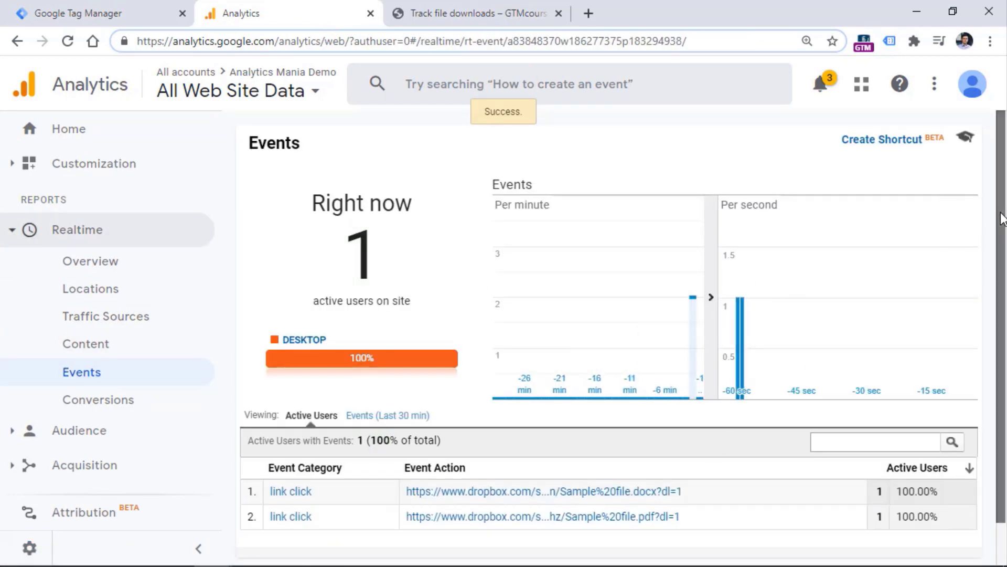
scroll(822, 357, down, 1)
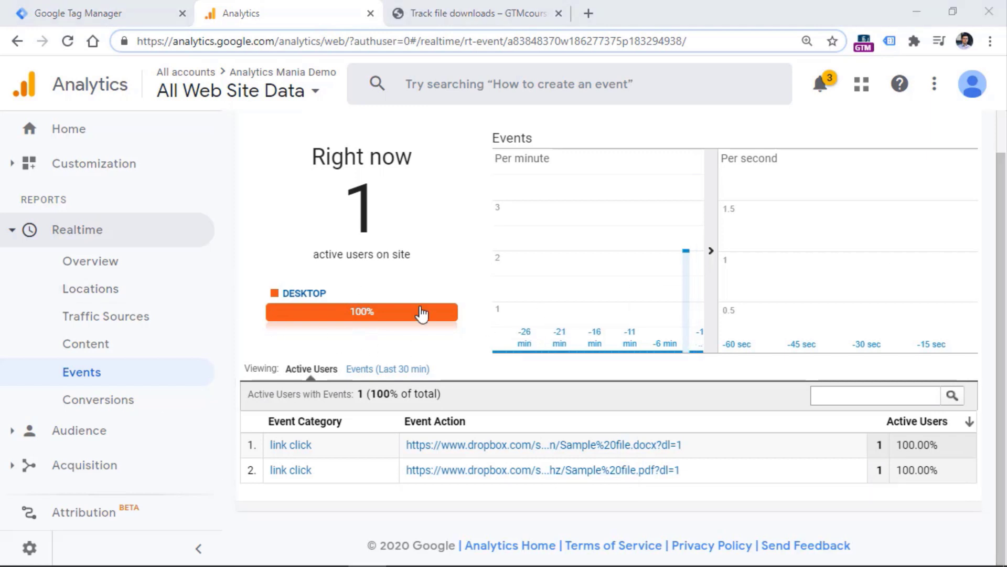
scroll(112, 317, down, 2)
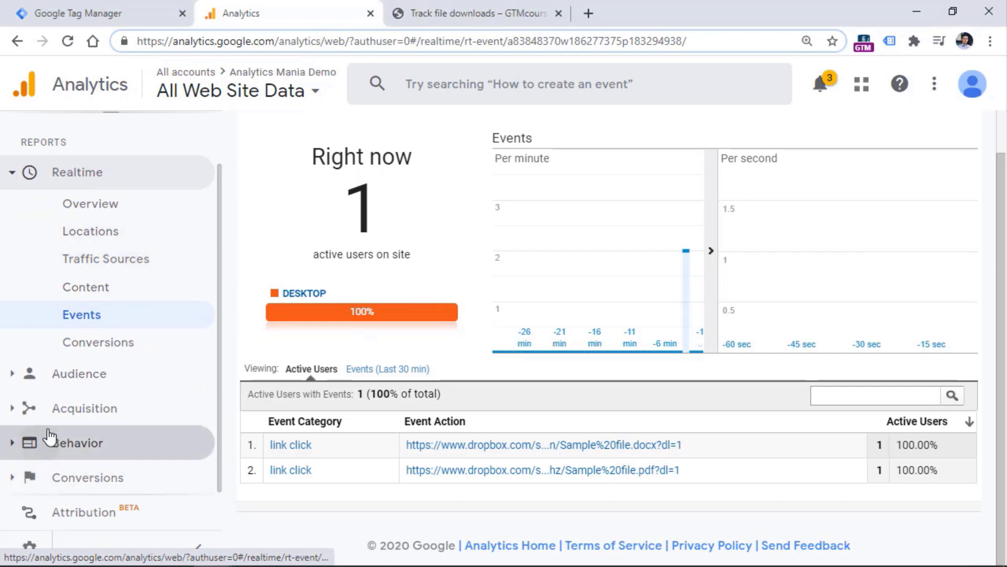
Open Behavior > Events > Top Events and set the end date to Jul 2, 2020
click(108, 442)
click(92, 447)
scroll(124, 347, down, 3)
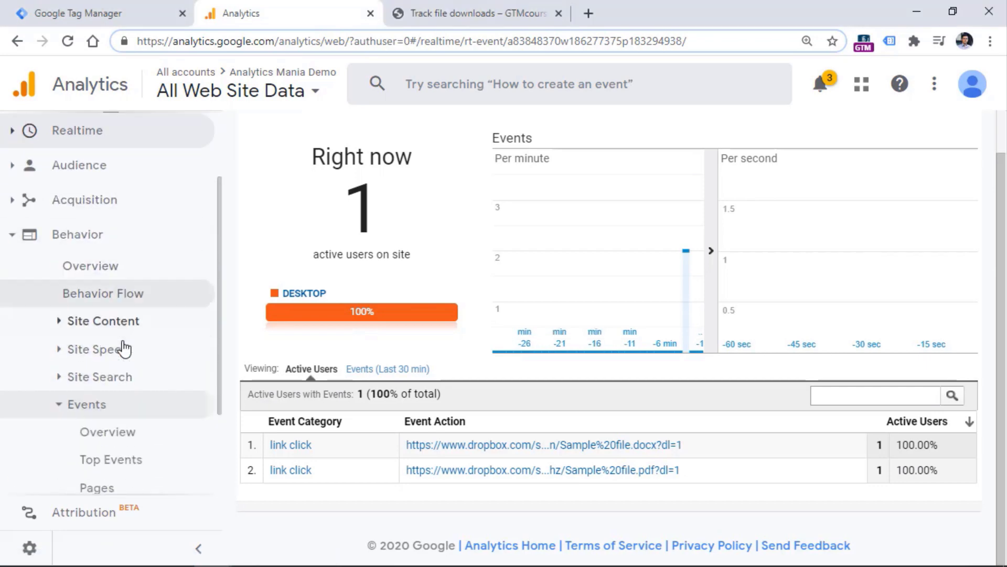
click(118, 353)
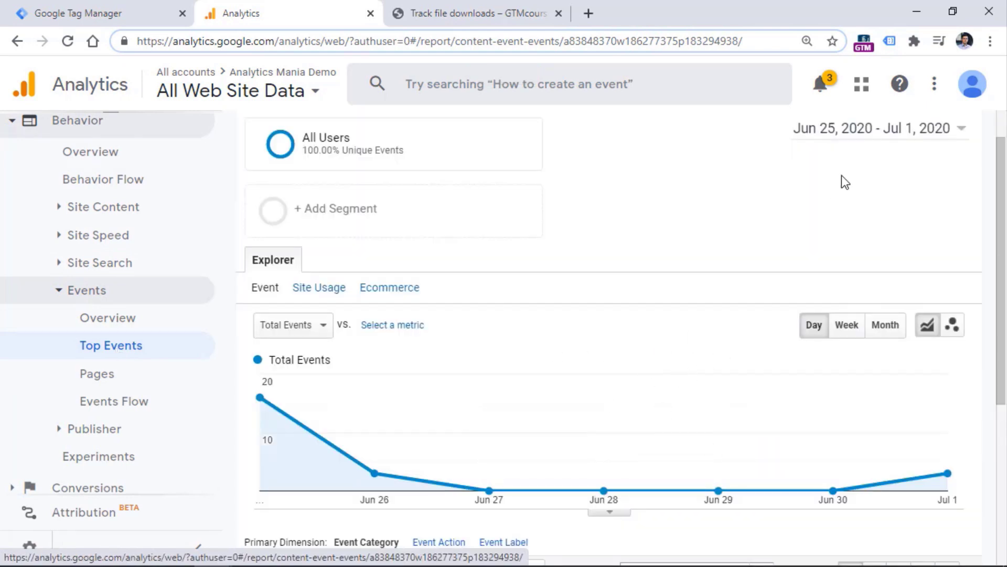
click(907, 131)
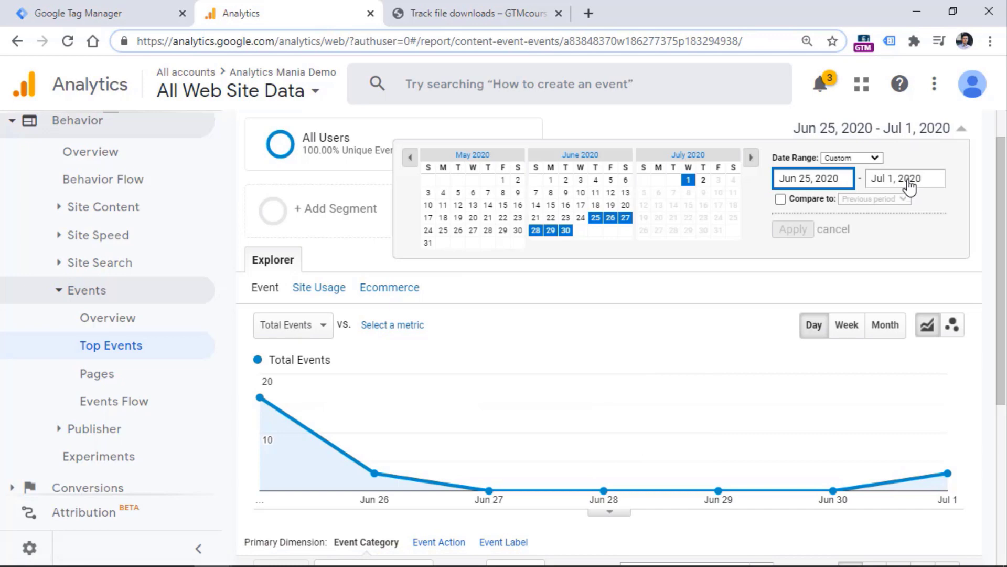
click(909, 186)
click(703, 180)
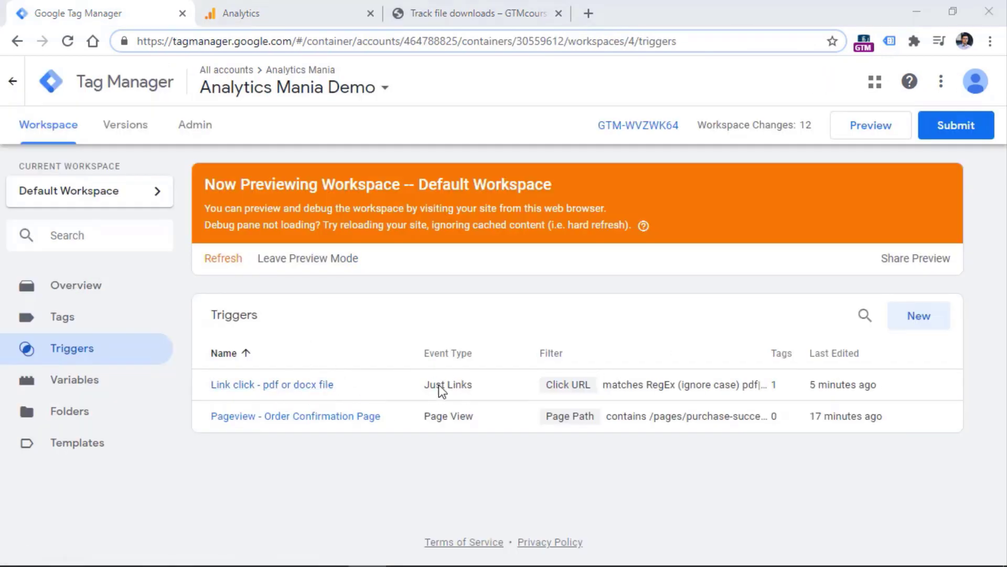
Browse the Built-In Variables list on the Variables page, then move on to Tags
click(68, 379)
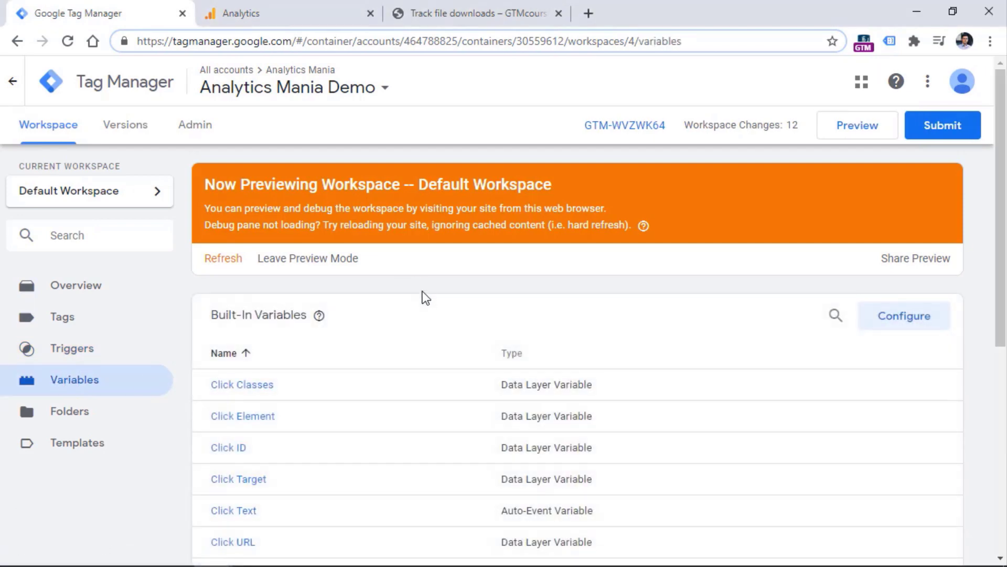
scroll(285, 264, down, 5)
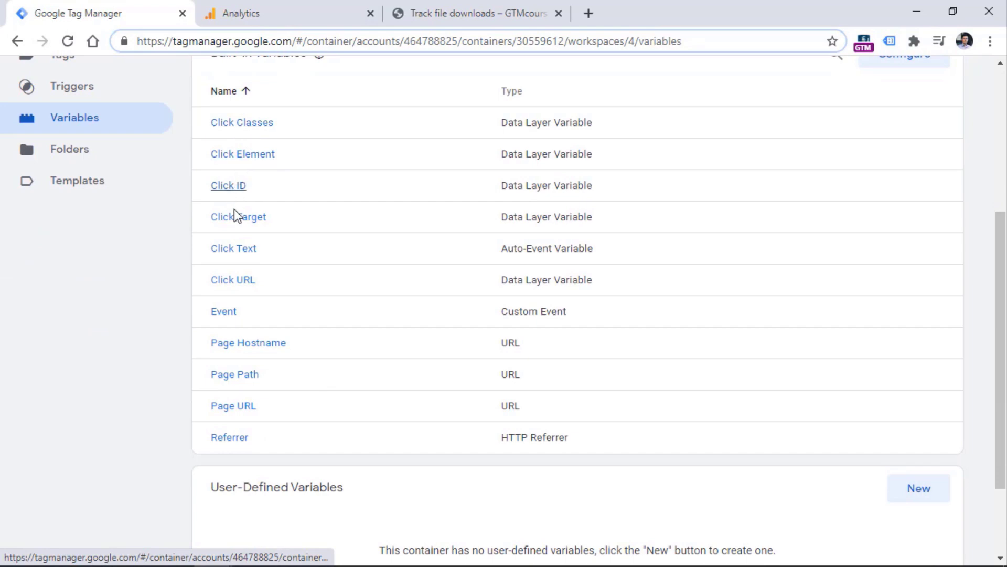
scroll(376, 280, up, 5)
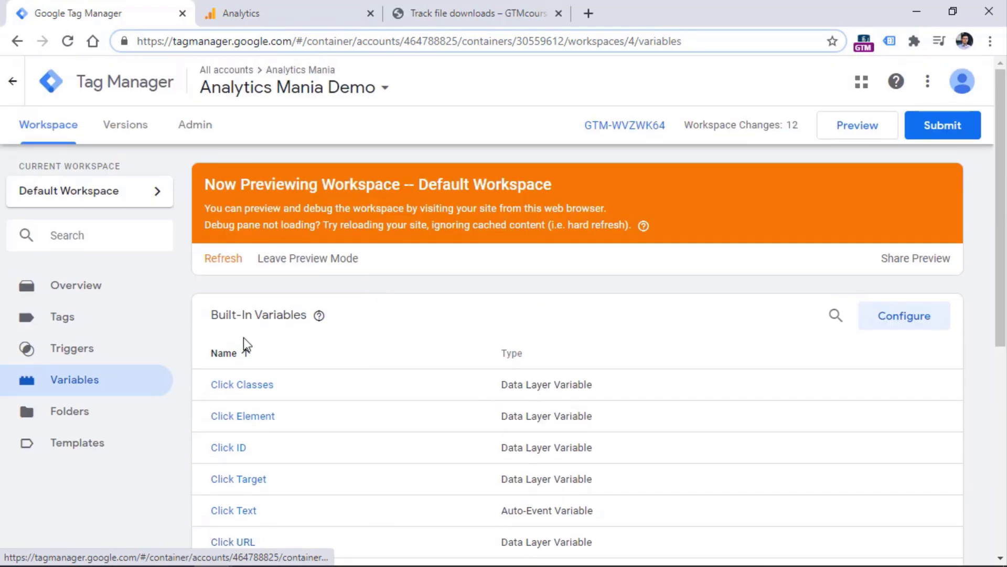
click(66, 323)
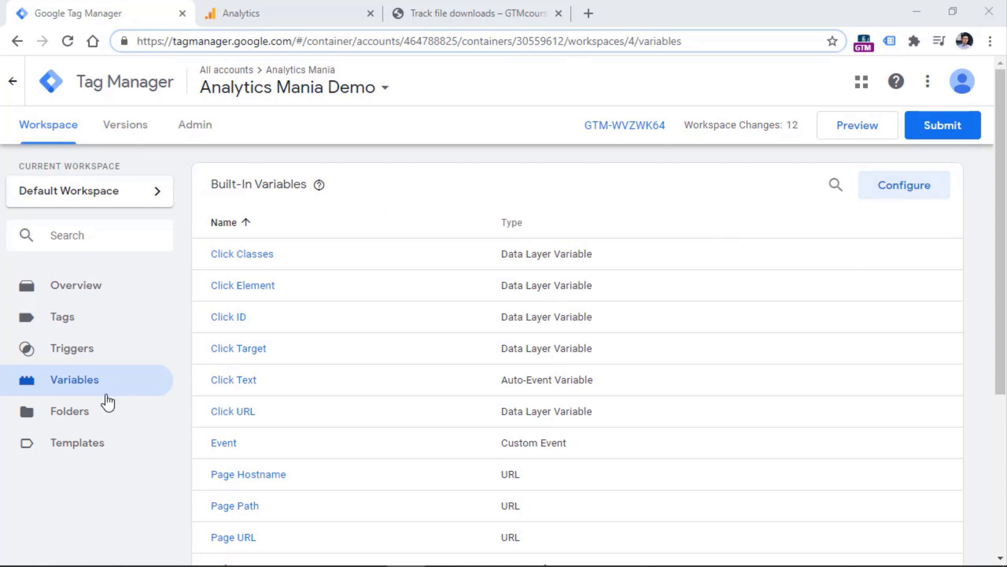
Look through the built-in variables configuration, close it unchanged, and scroll to User-Defined Variables
click(922, 195)
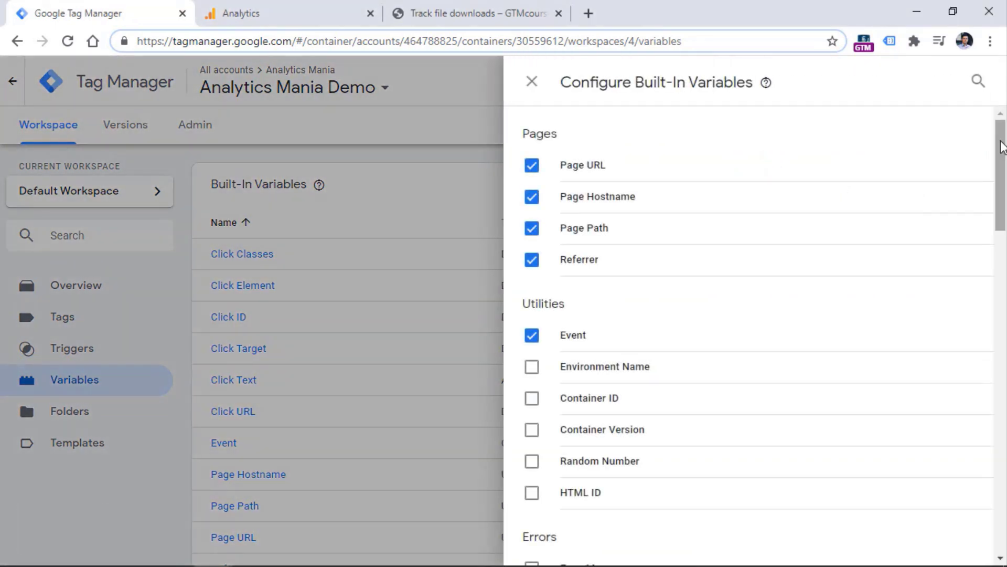
scroll(1002, 147, down, 12)
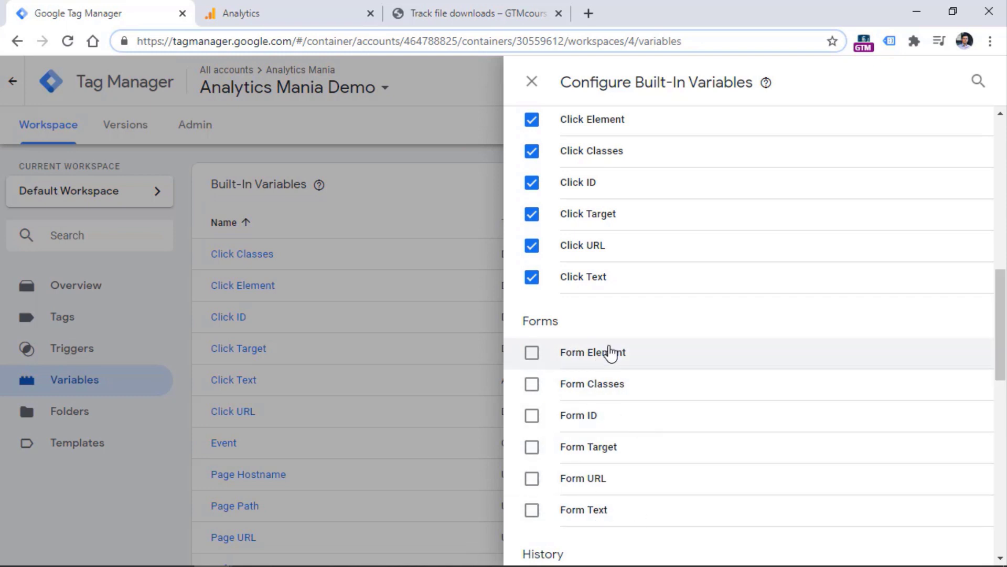
drag(1001, 299, 1001, 432)
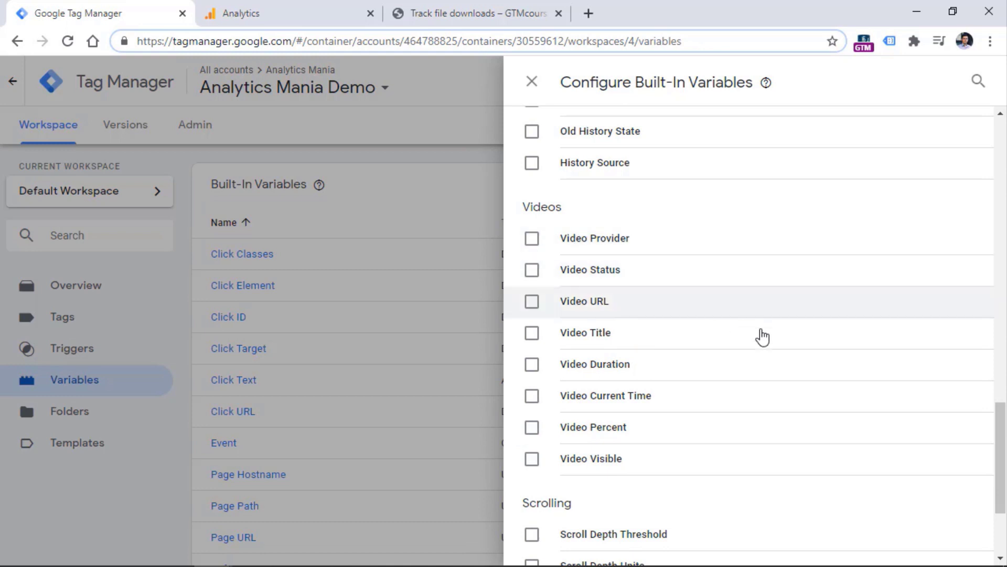
scroll(991, 384, down, 2)
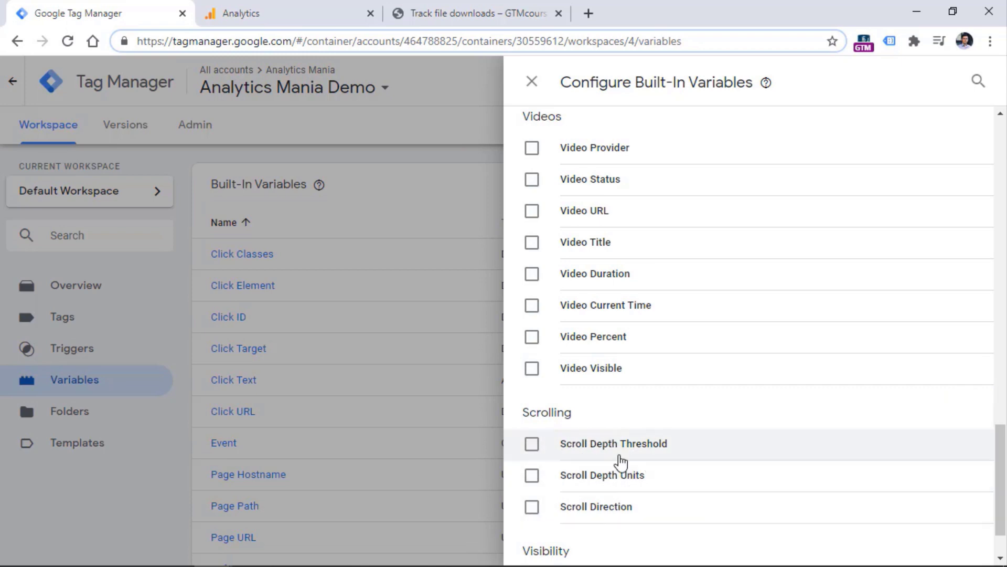
click(381, 200)
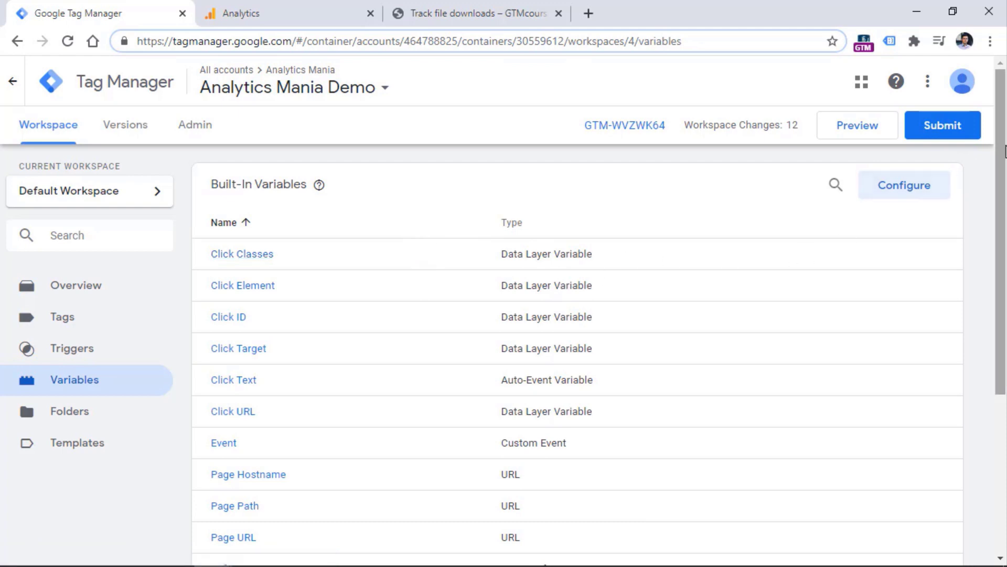
drag(1002, 163, 997, 317)
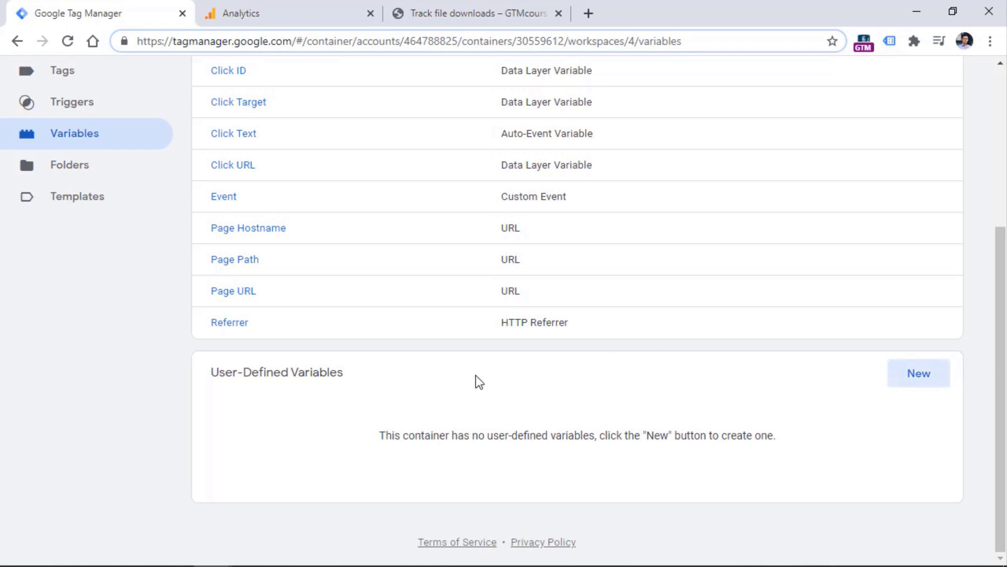
click(920, 382)
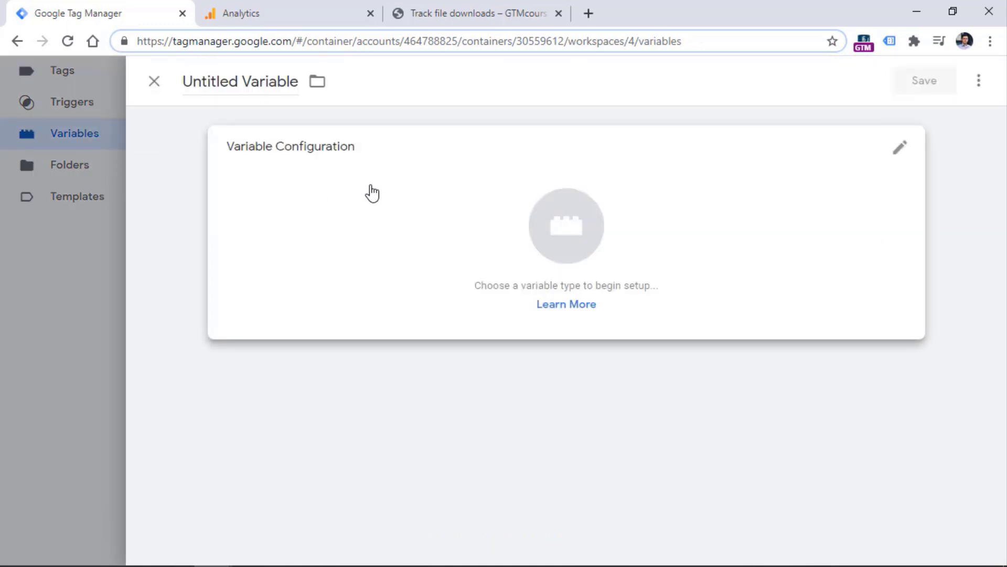
click(373, 193)
scroll(999, 236, down, 3)
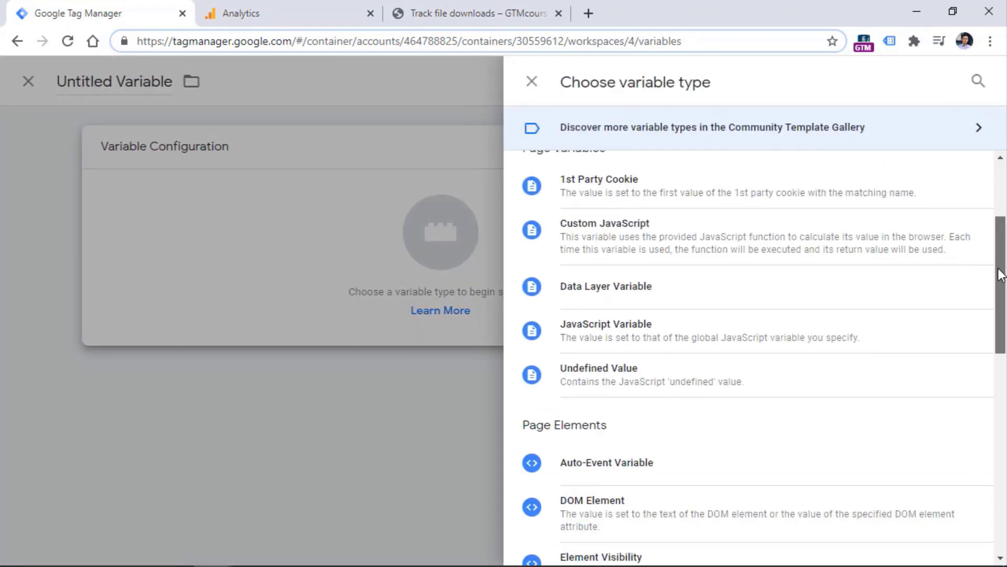
drag(1001, 273, 1003, 186)
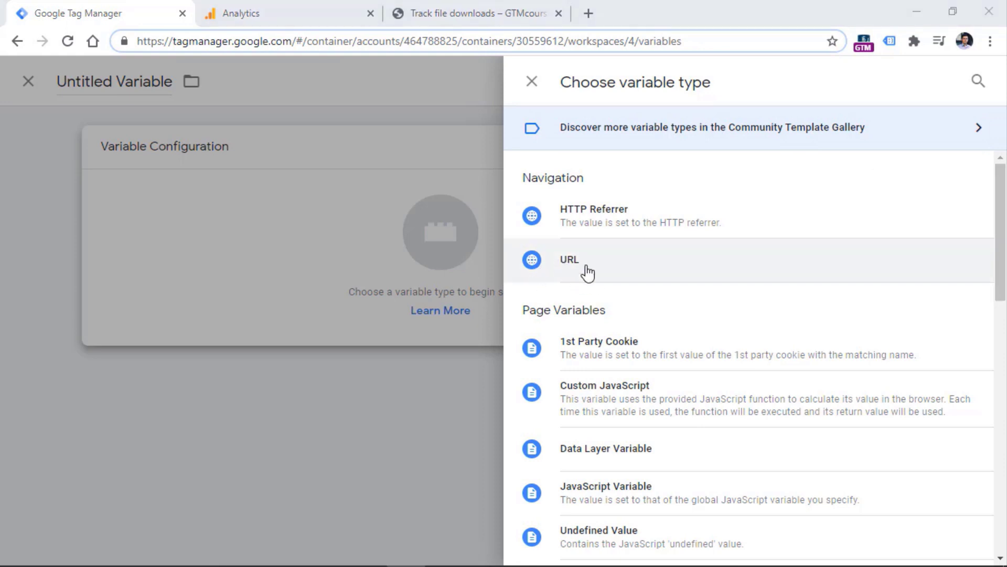
drag(1000, 202, 1002, 237)
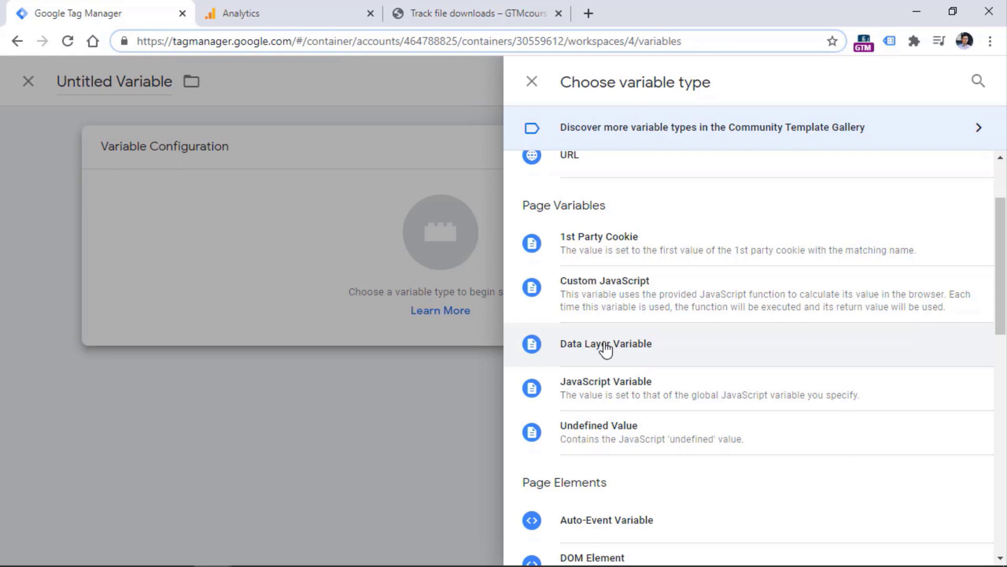
scroll(682, 341, down, 1)
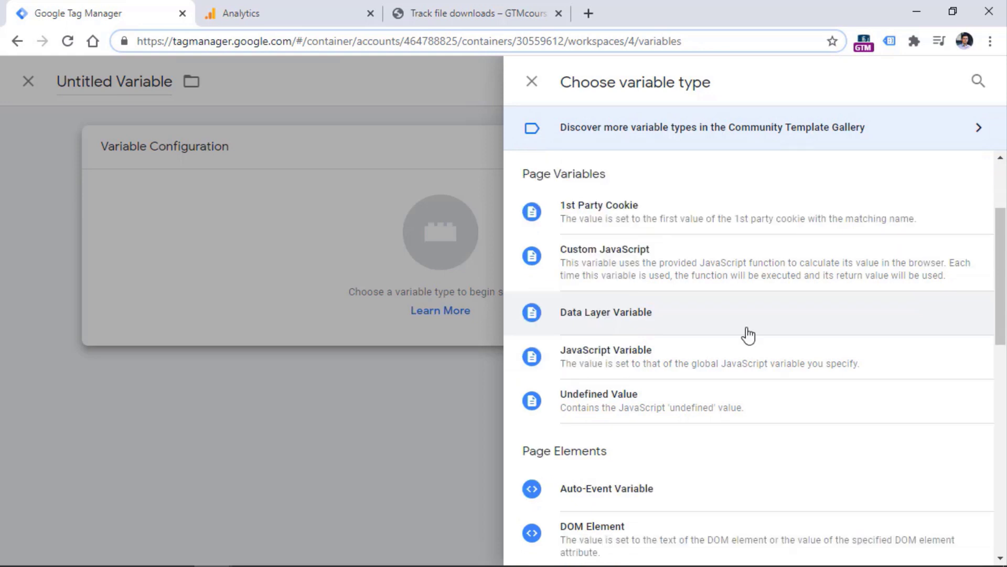
scroll(749, 335, down, 5)
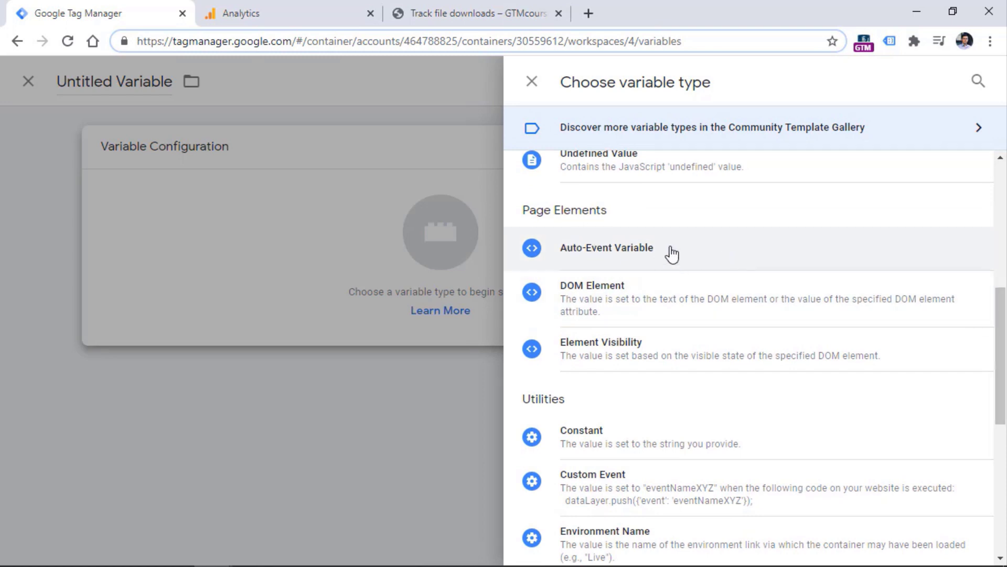
scroll(1003, 393, down, 4)
drag(1005, 389, 1005, 404)
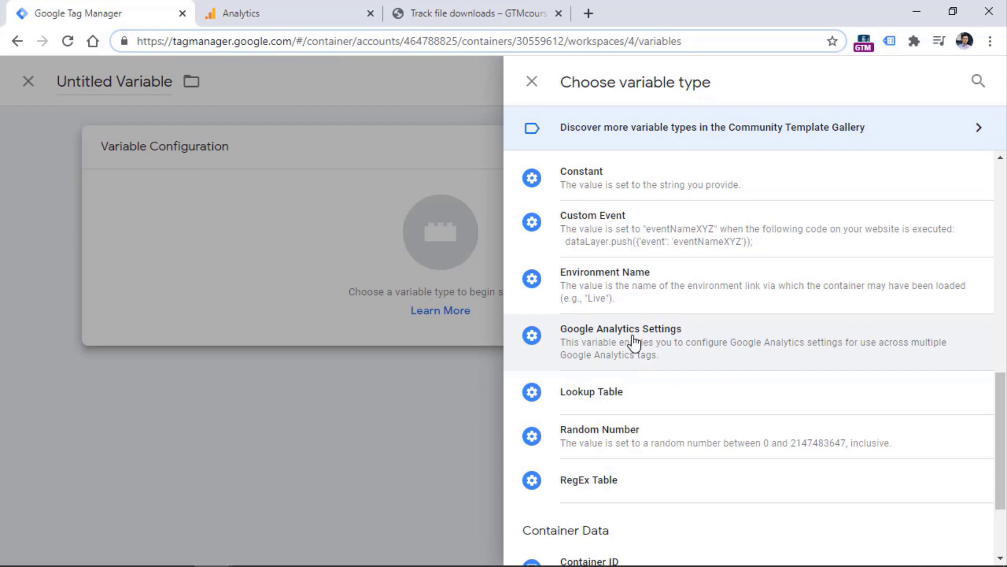
scroll(635, 341, up, 1)
scroll(655, 289, down, 3)
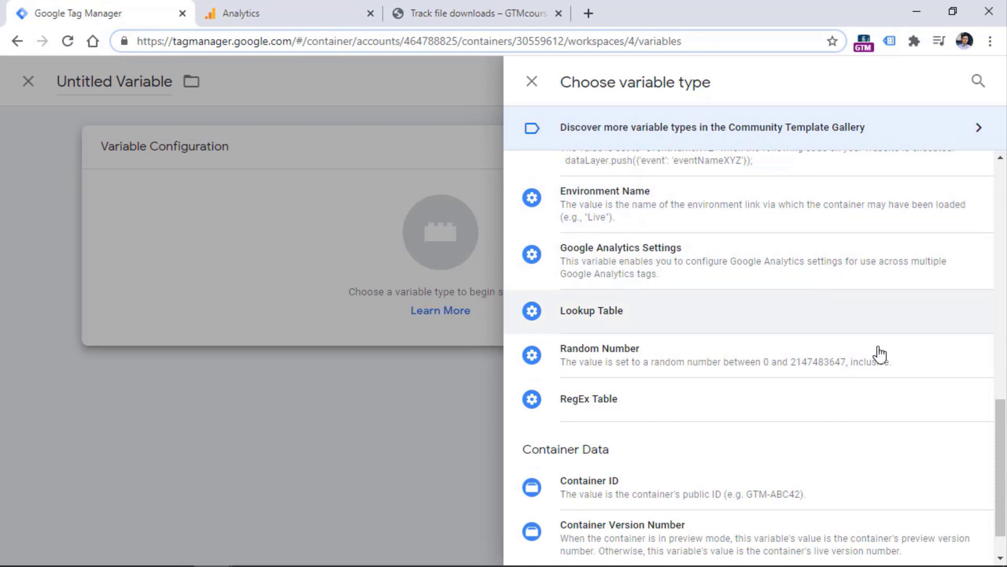
drag(997, 441, 997, 181)
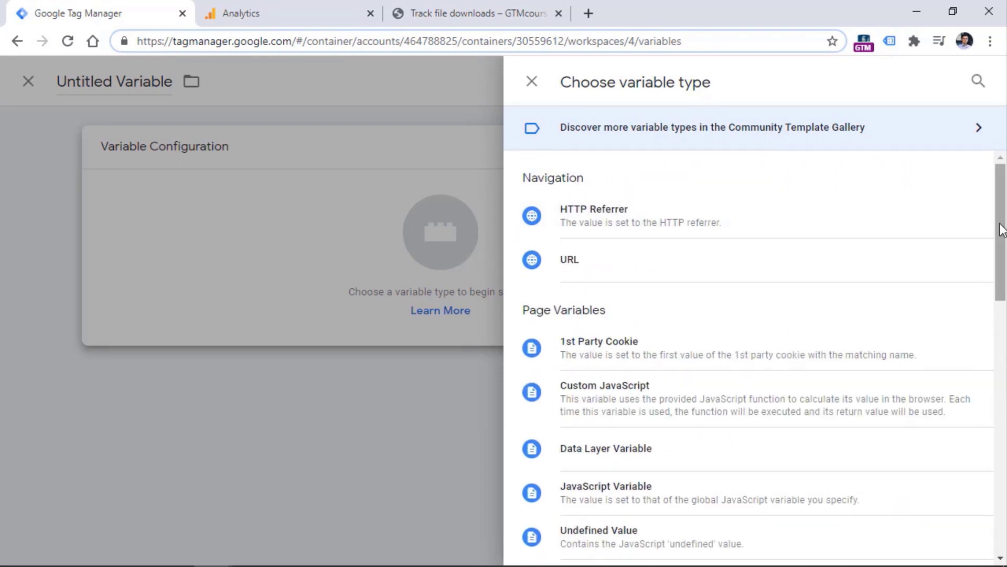
click(531, 81)
Abandon the untitled variable and open the GA Event - File Download tag from Tags
click(150, 83)
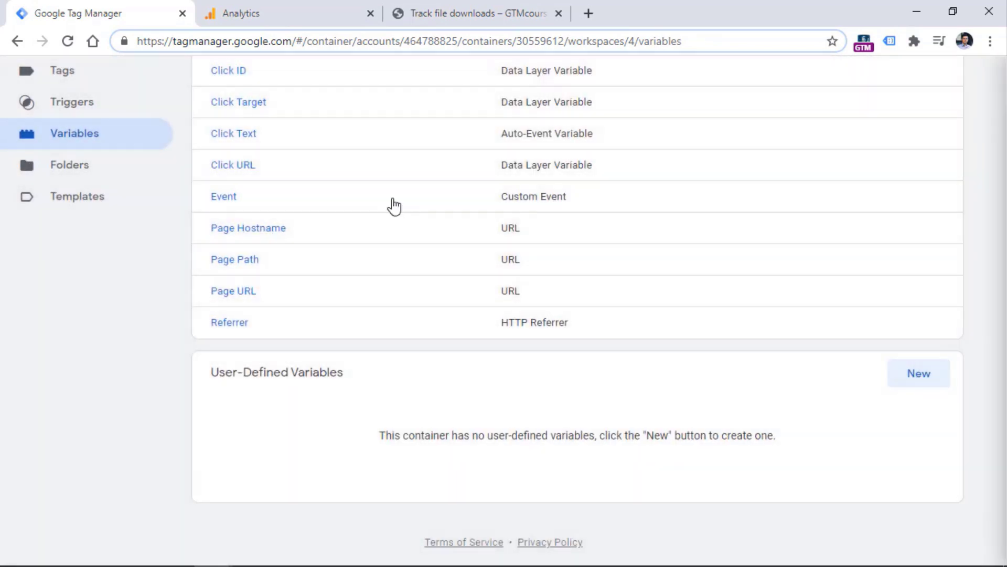
scroll(386, 207, up, 5)
click(68, 324)
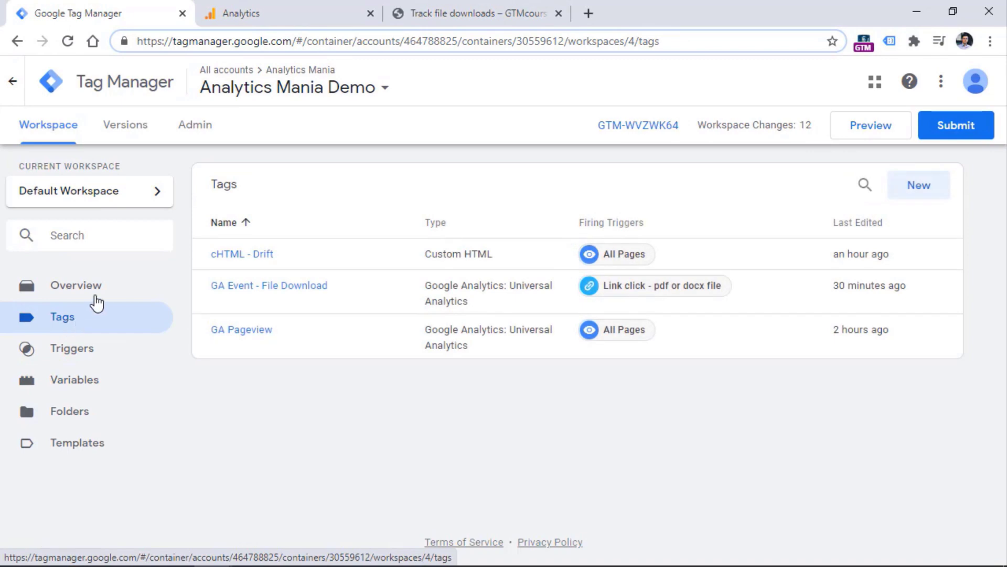
click(263, 286)
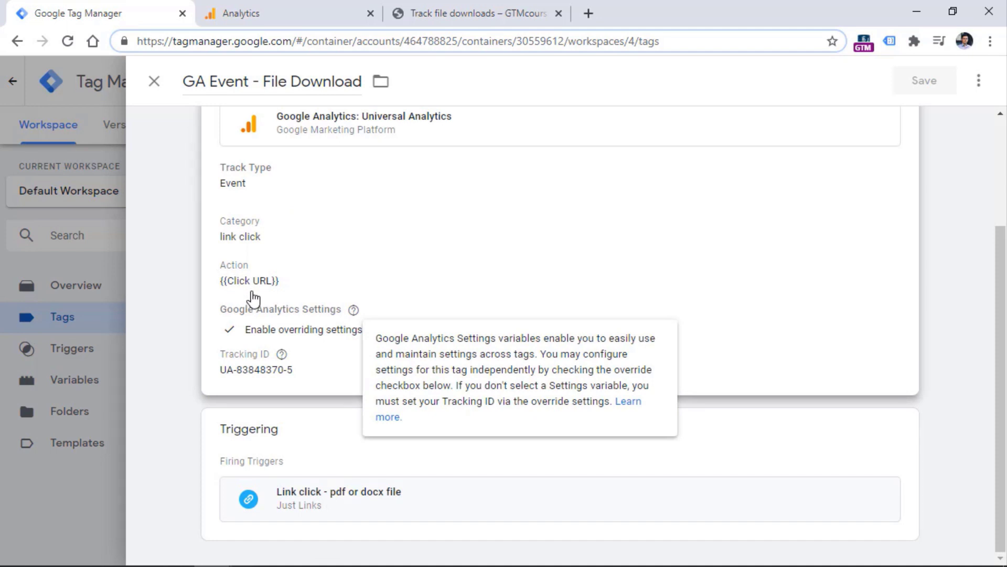
Inspect the tag's Action {{Click URL}} and Category values by selecting their text
click(333, 268)
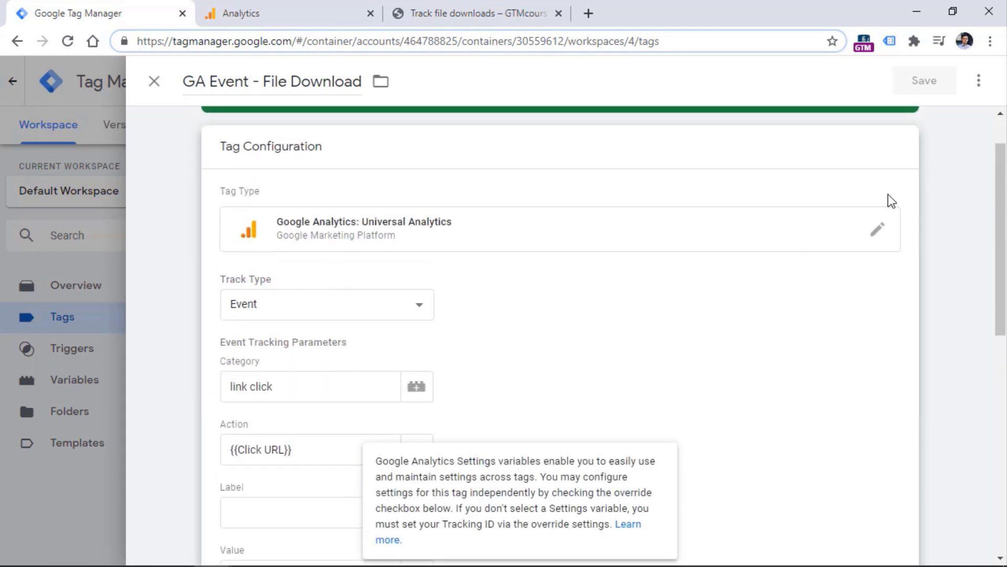
drag(997, 173, 991, 226)
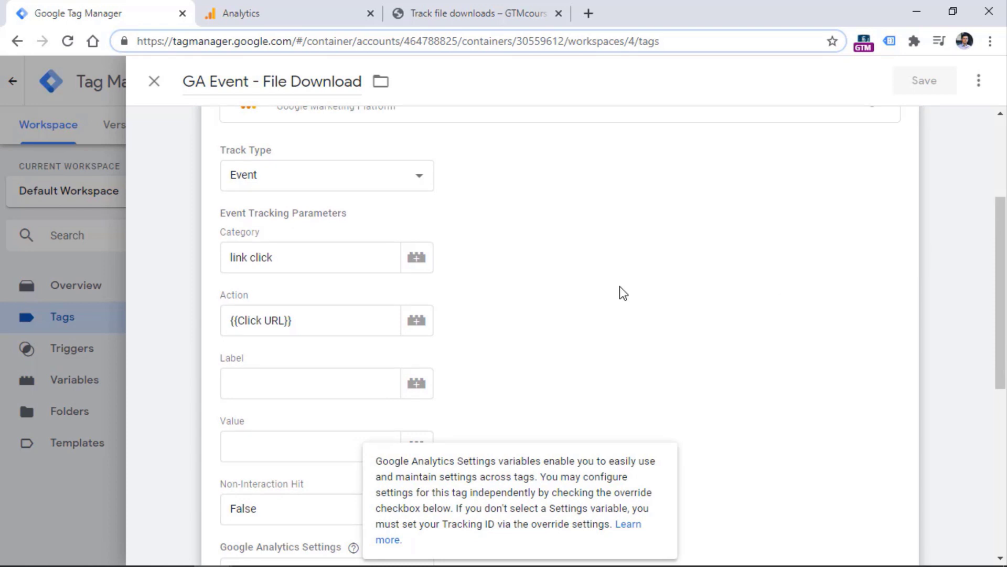
click(288, 321)
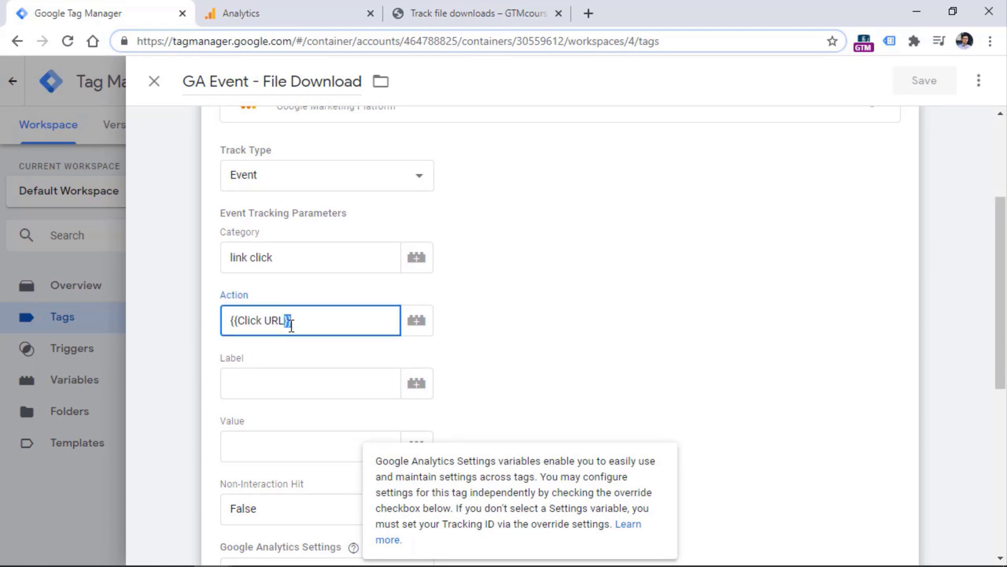
drag(283, 333, 292, 333)
click(305, 323)
drag(309, 320, 278, 320)
drag(273, 255, 194, 268)
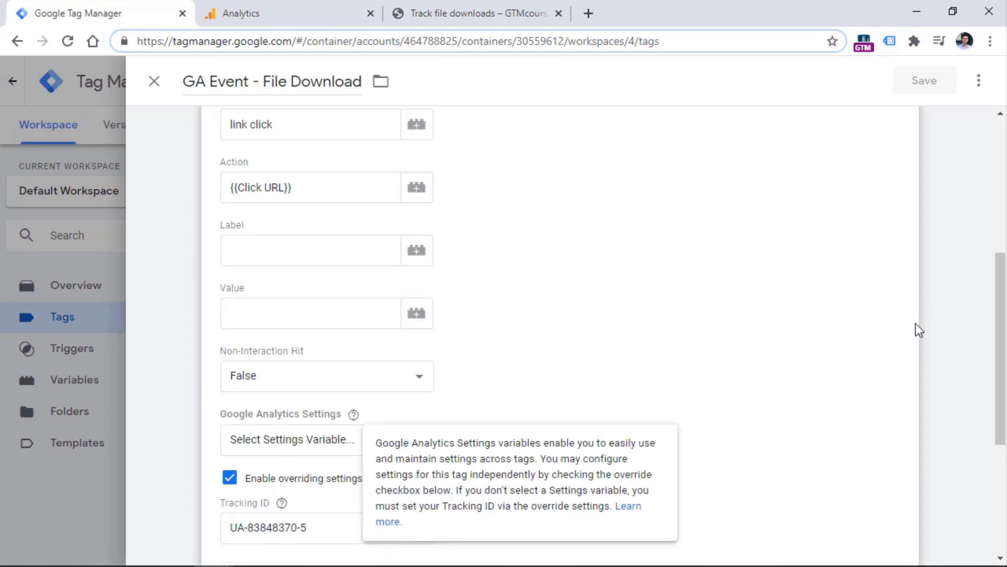
drag(1000, 302, 988, 239)
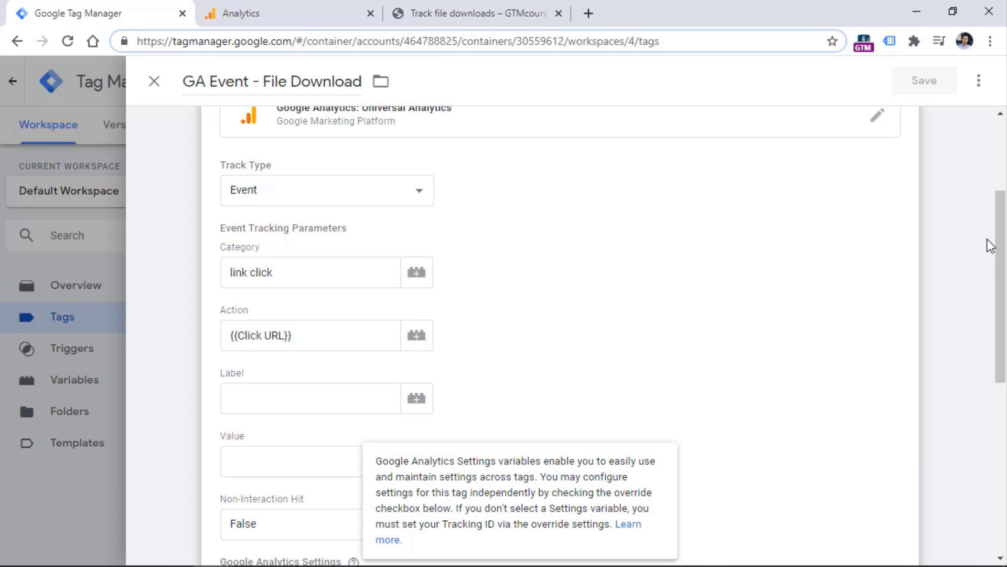
Try inserting another variable into the Action field, then back out leaving {{Click URL}}
click(417, 336)
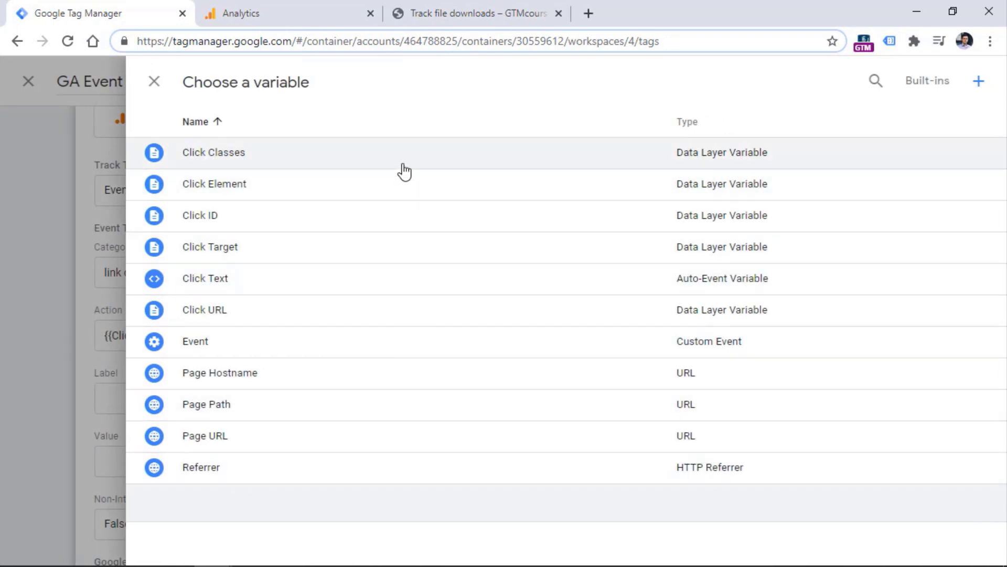
key(Escape)
click(318, 340)
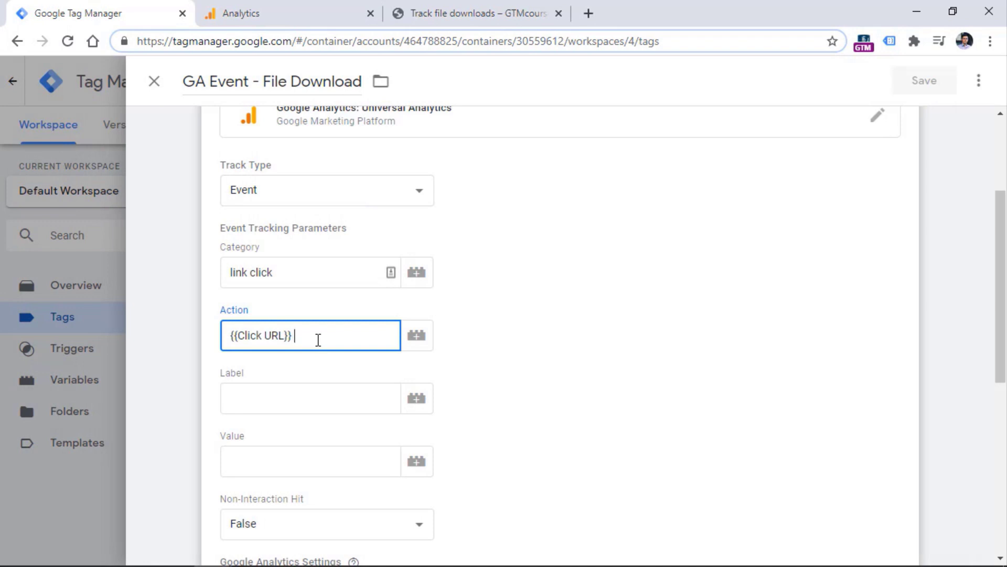
text({{)
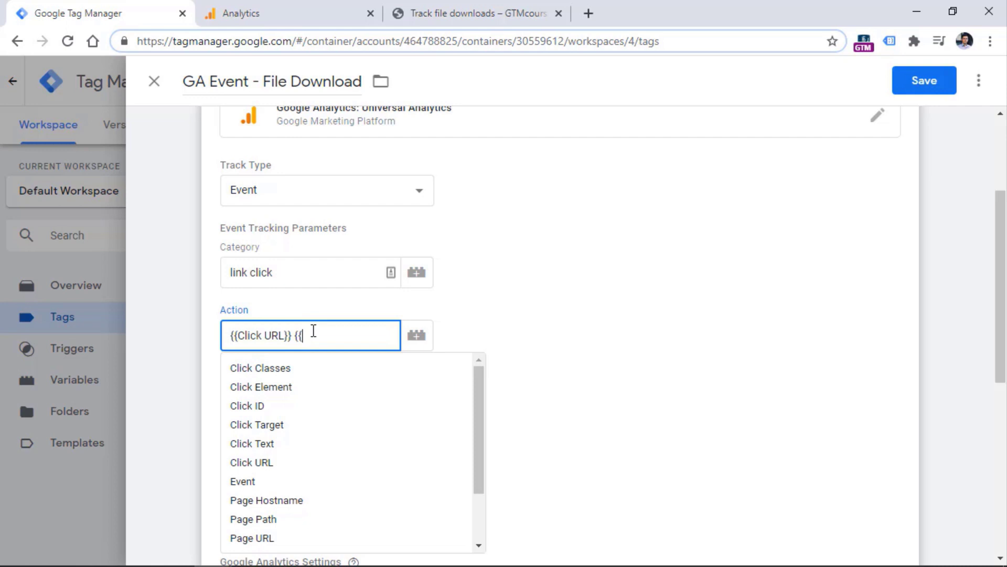
key(BackSpace)
key(BackSpace)
key(BackSpace)
click(659, 305)
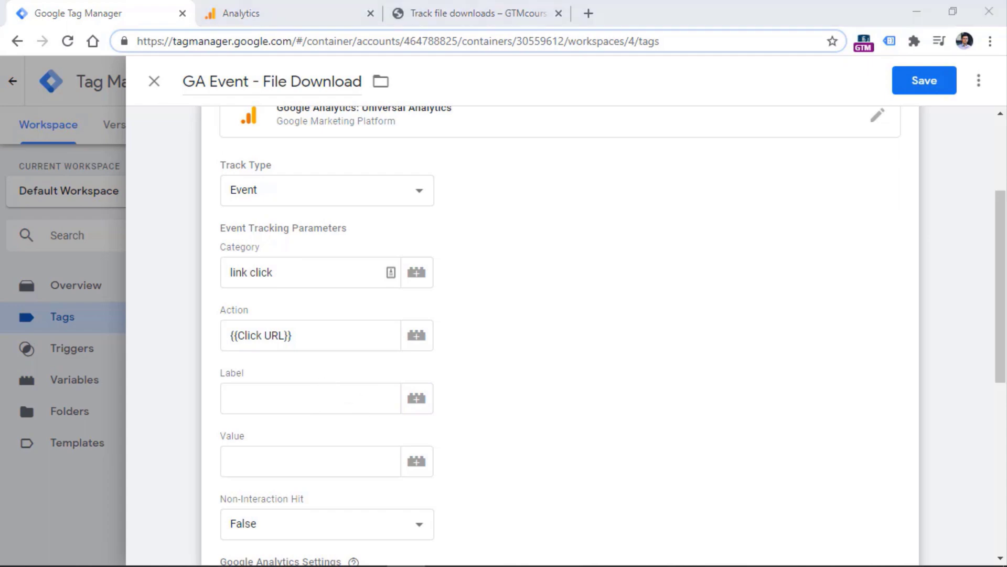
Close the tag editor discarding the unsaved edits, and start a new tag
click(154, 81)
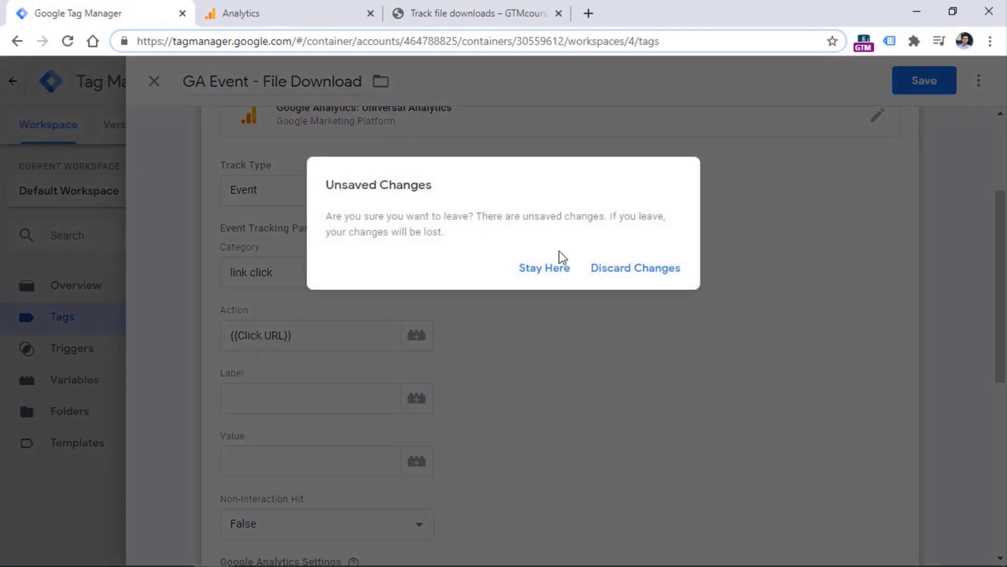
click(626, 278)
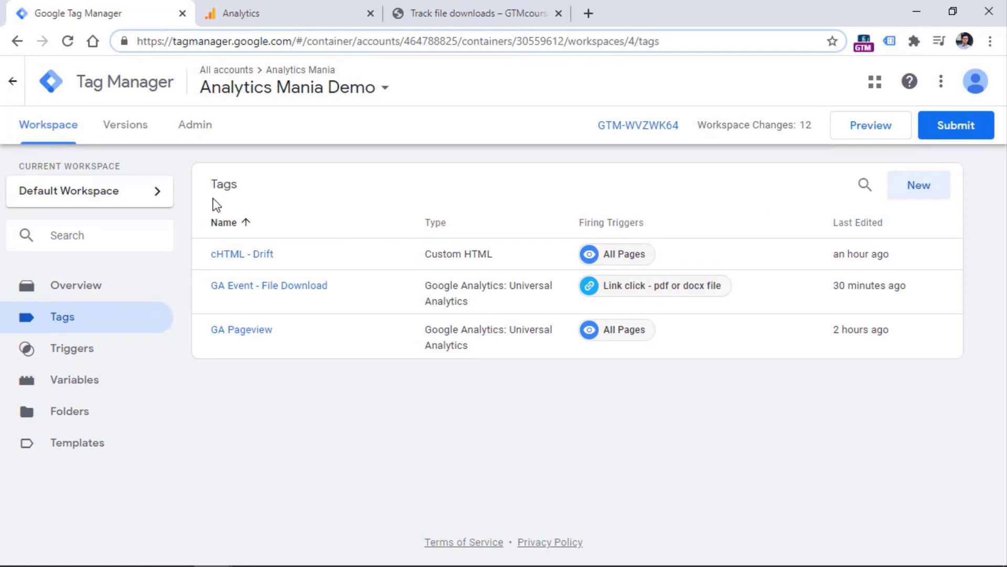
click(913, 185)
click(366, 249)
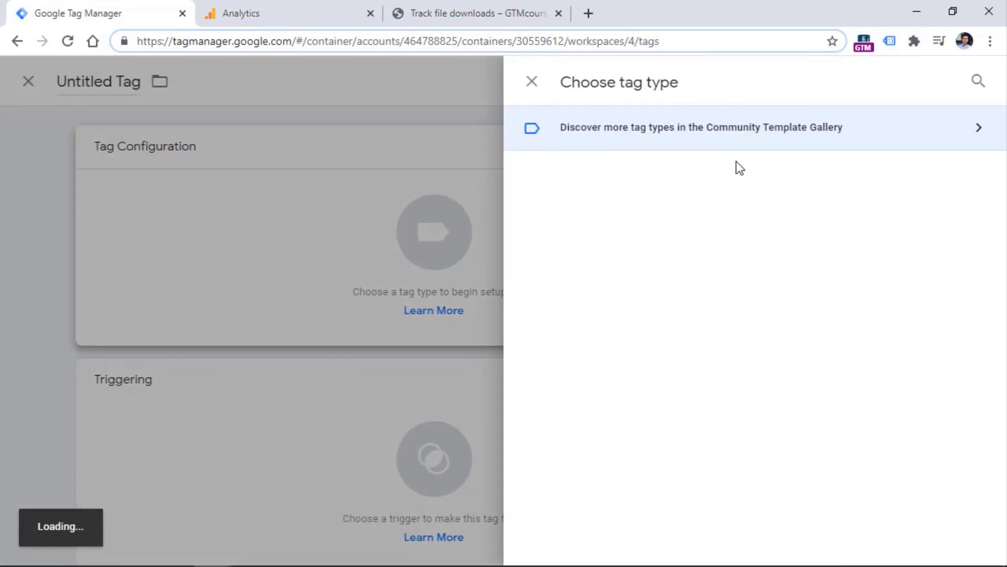
scroll(712, 306, down, 5)
click(615, 439)
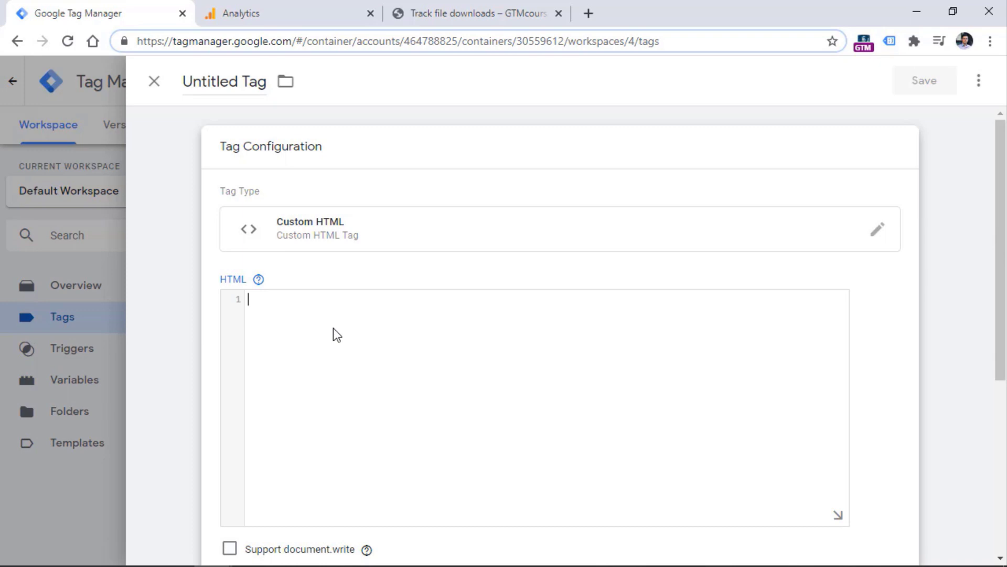
text(<script>  </script>)
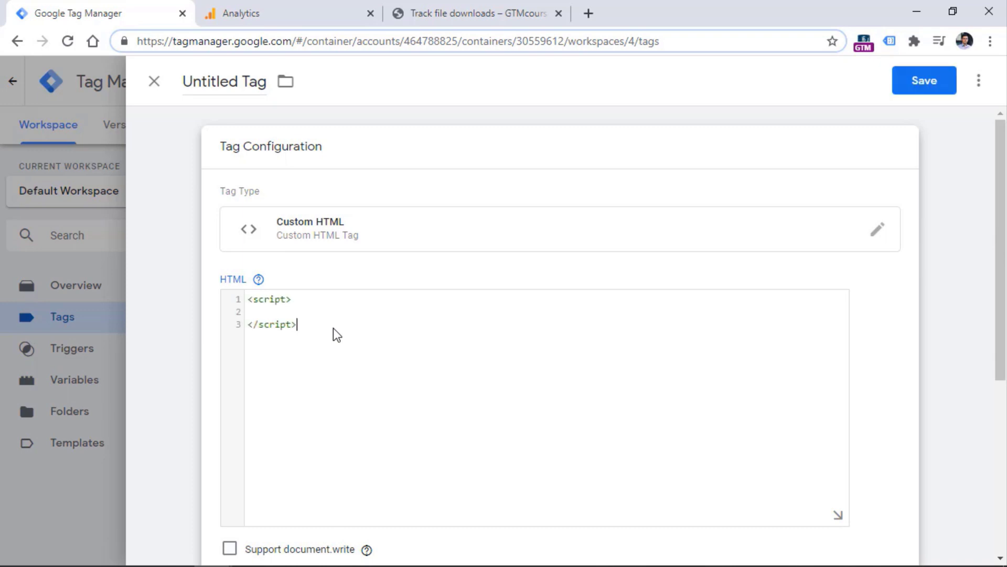
click(324, 310)
text({{)
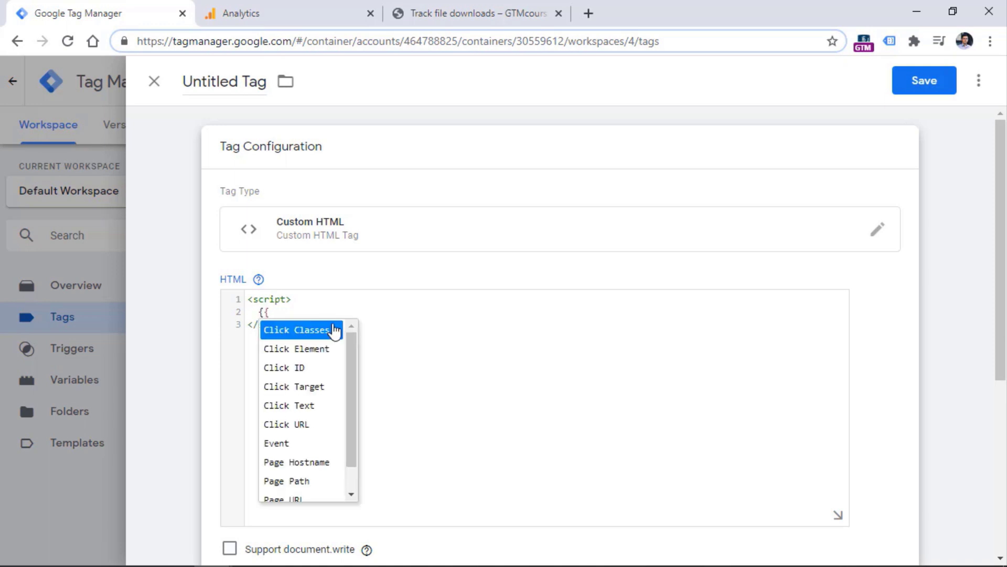
click(284, 388)
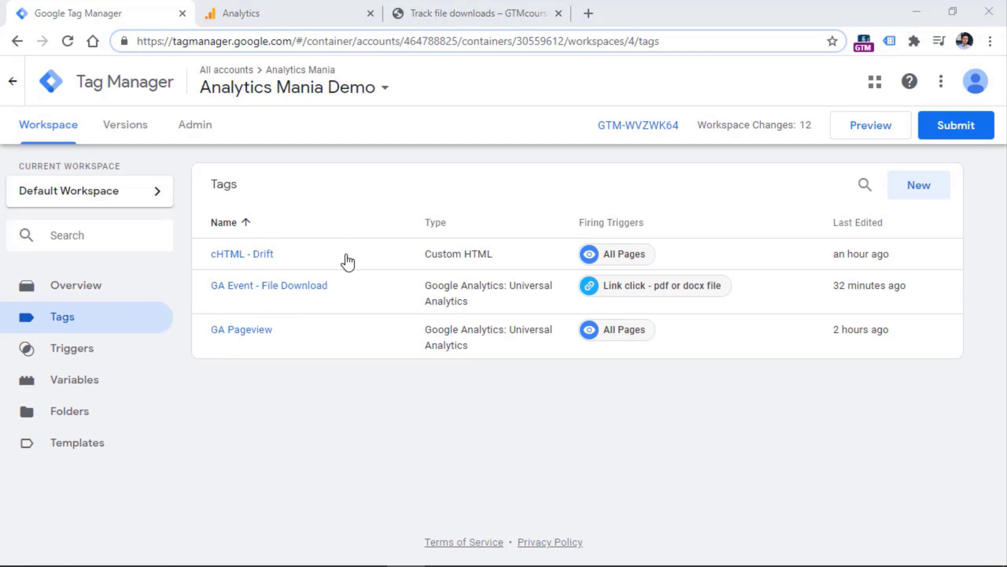
Open 'Link click - pdf or docx file' and check its Click URL matches RegEx pdf|docx condition
click(79, 357)
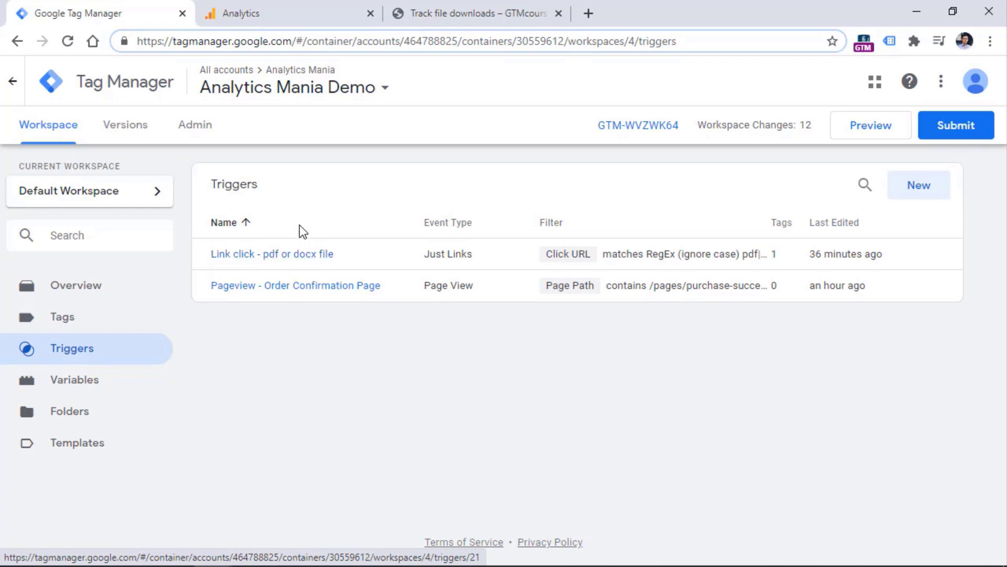
click(275, 255)
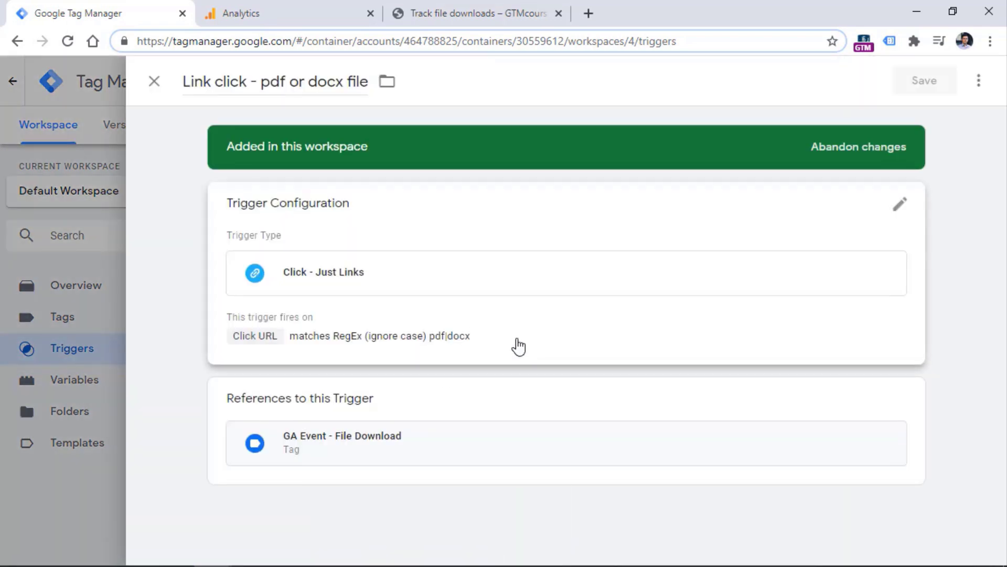
click(519, 347)
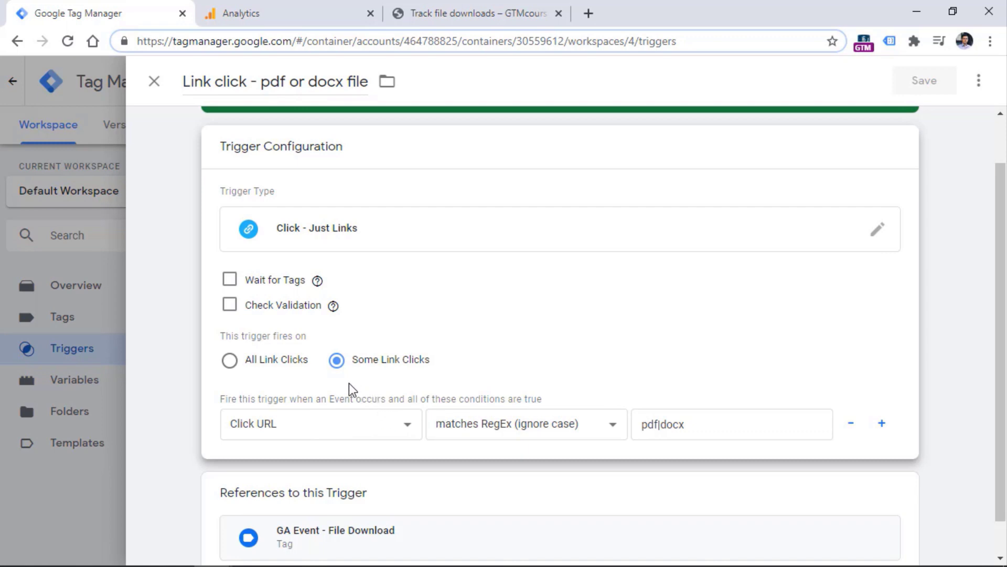
click(320, 426)
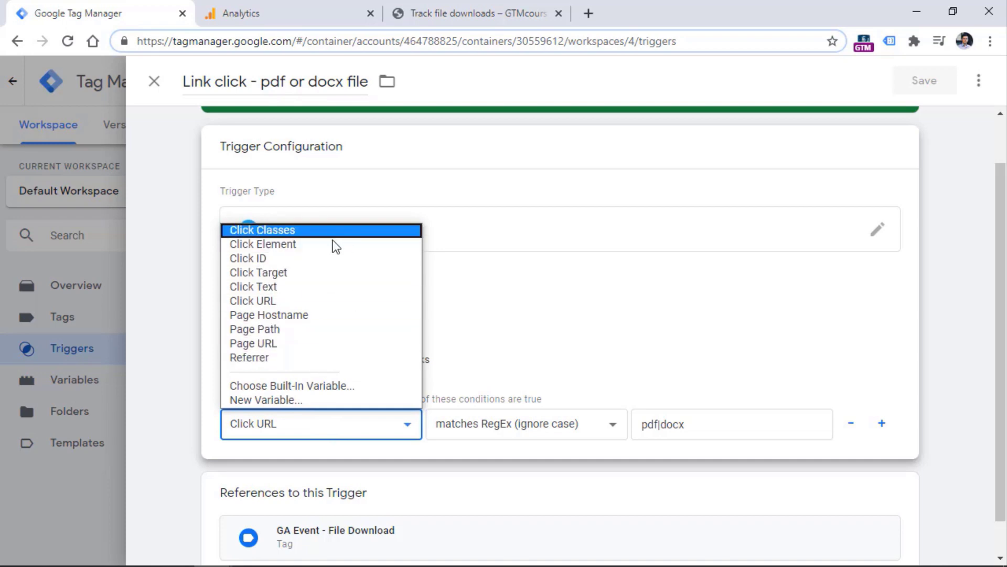
click(908, 308)
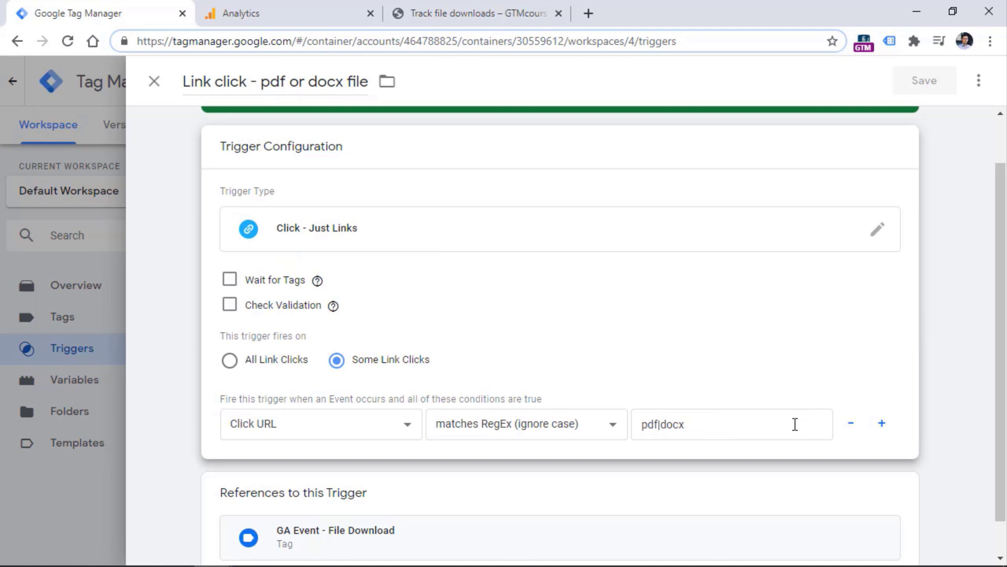
drag(756, 426, 641, 426)
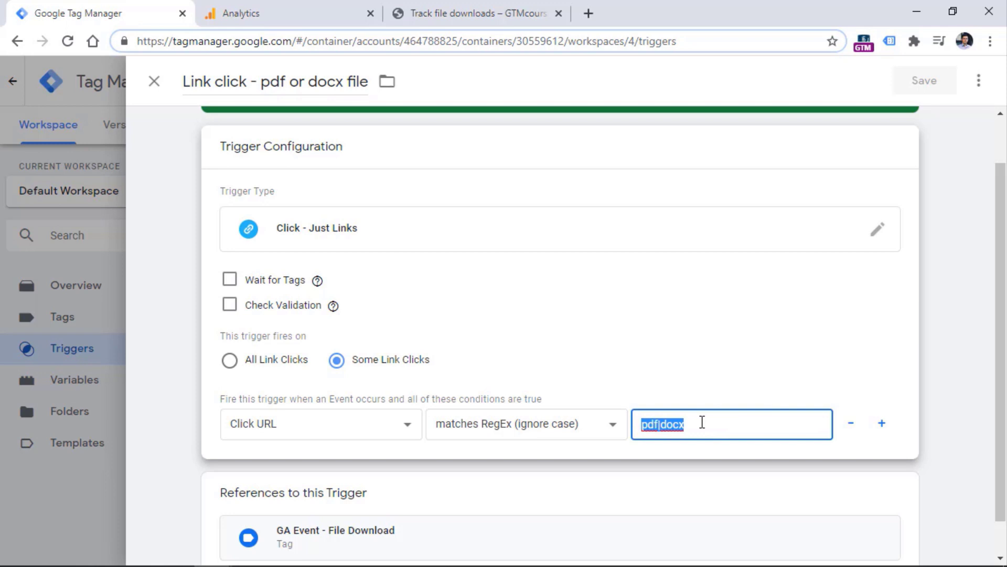
key(alt+Tab)
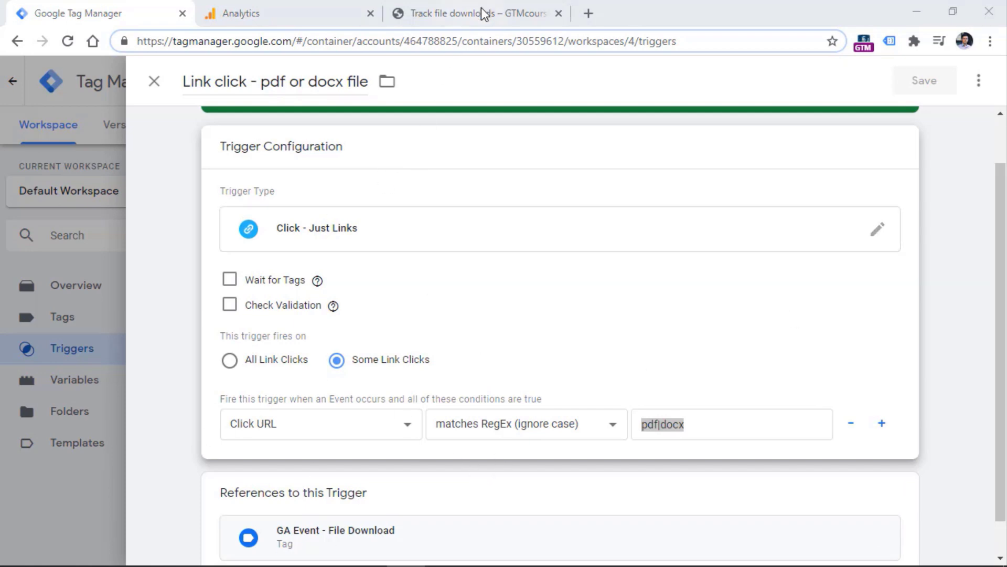
Show the file-downloads preview's Variables and step through the page-load events to Container Loaded
click(457, 13)
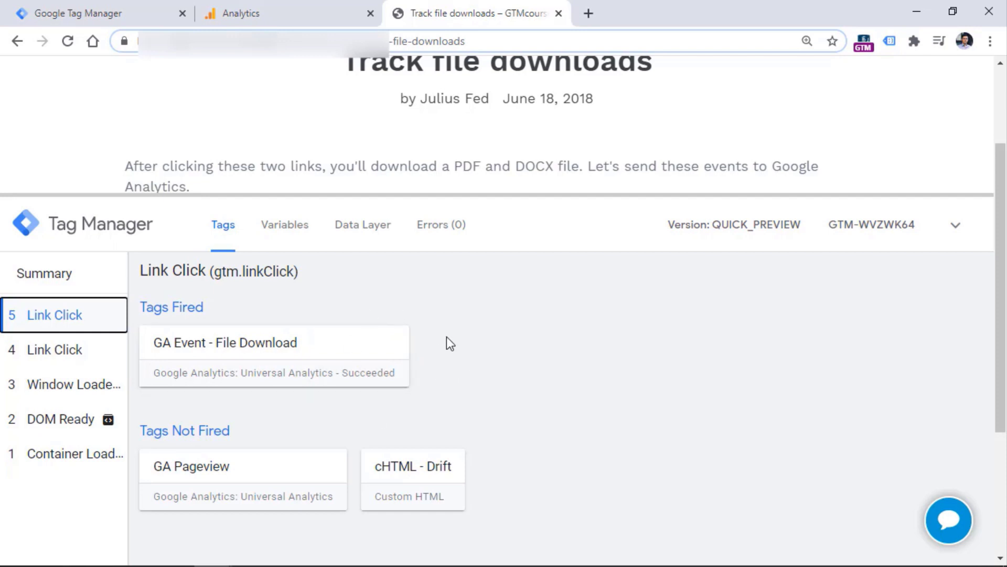
click(283, 223)
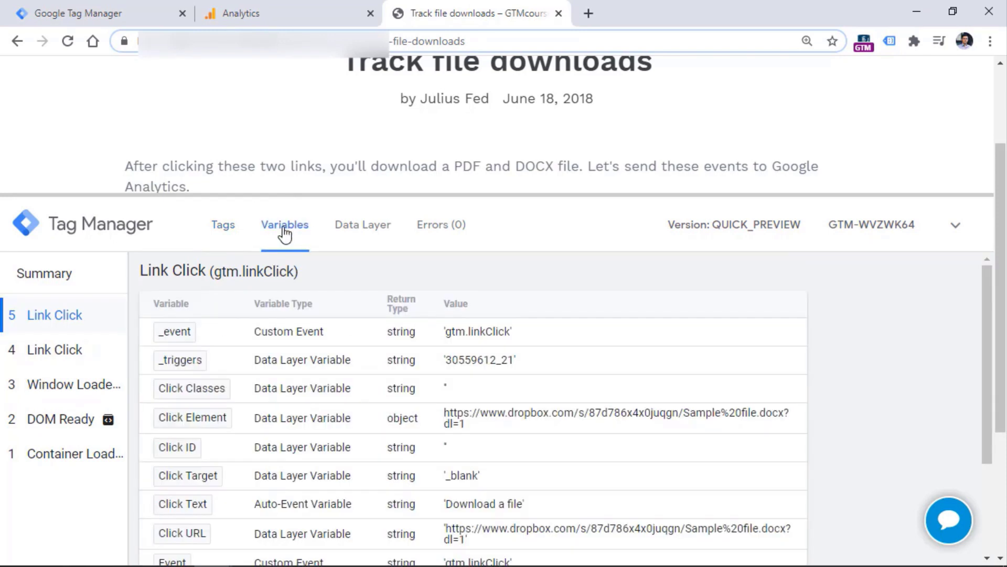
click(68, 455)
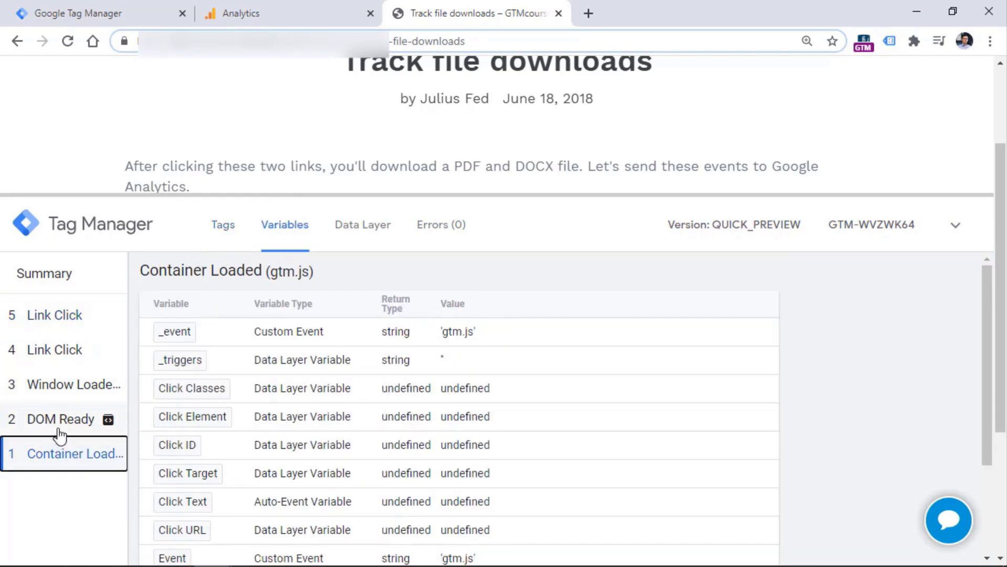
click(59, 418)
click(57, 384)
click(56, 353)
click(60, 317)
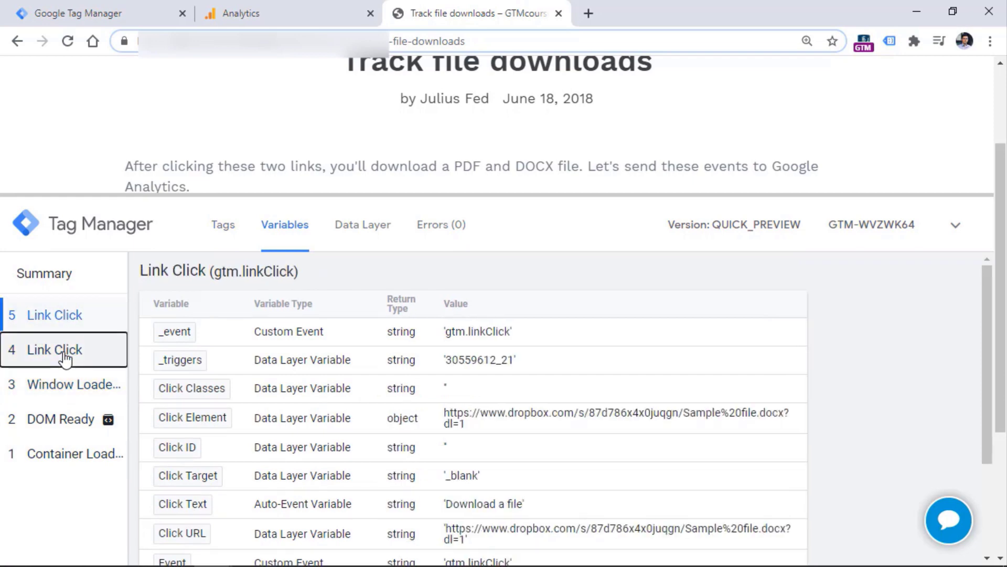
click(61, 349)
click(66, 388)
click(68, 420)
click(68, 454)
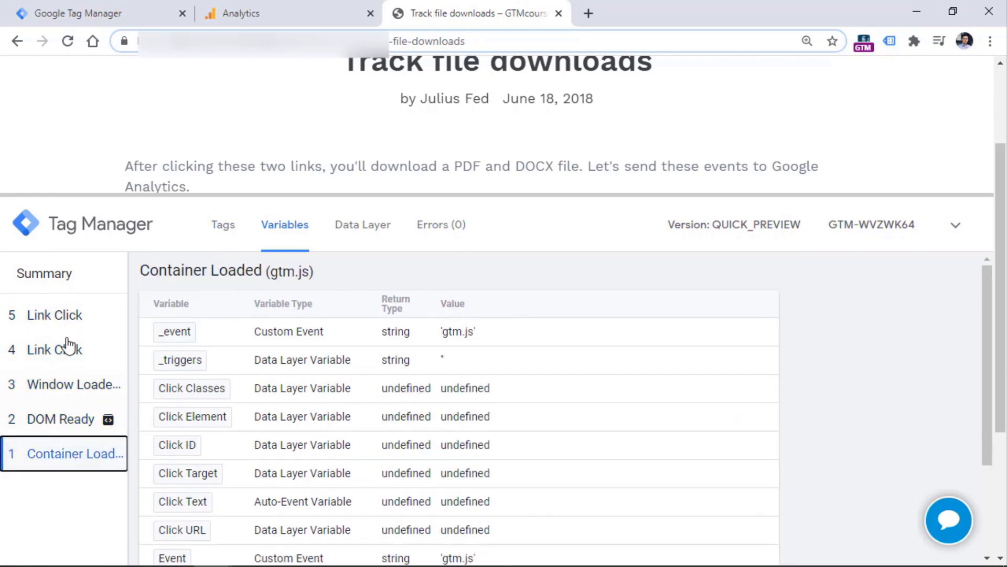
Scroll the event list and view the variables of the first Link Click event
scroll(79, 397, down, 3)
click(70, 390)
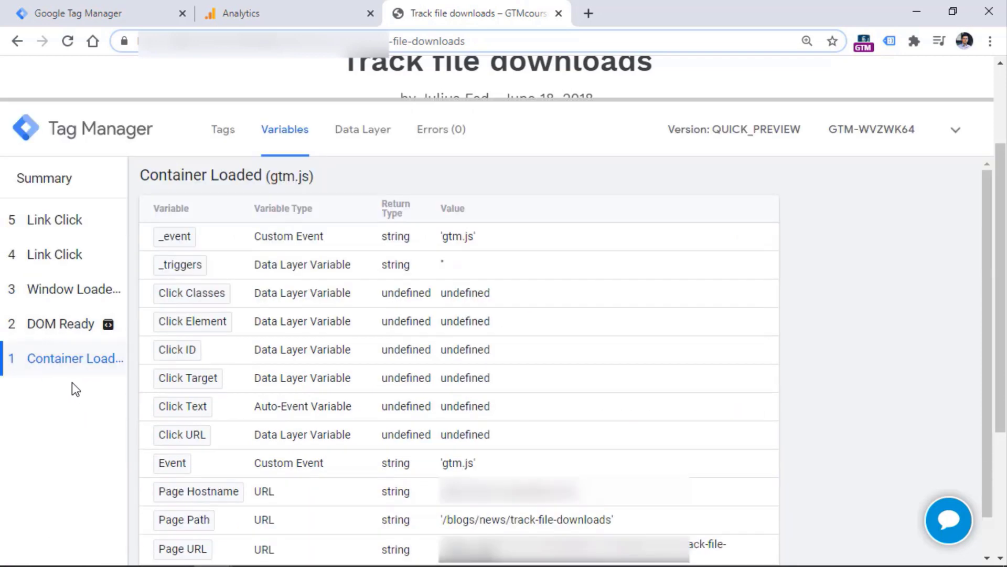
click(123, 366)
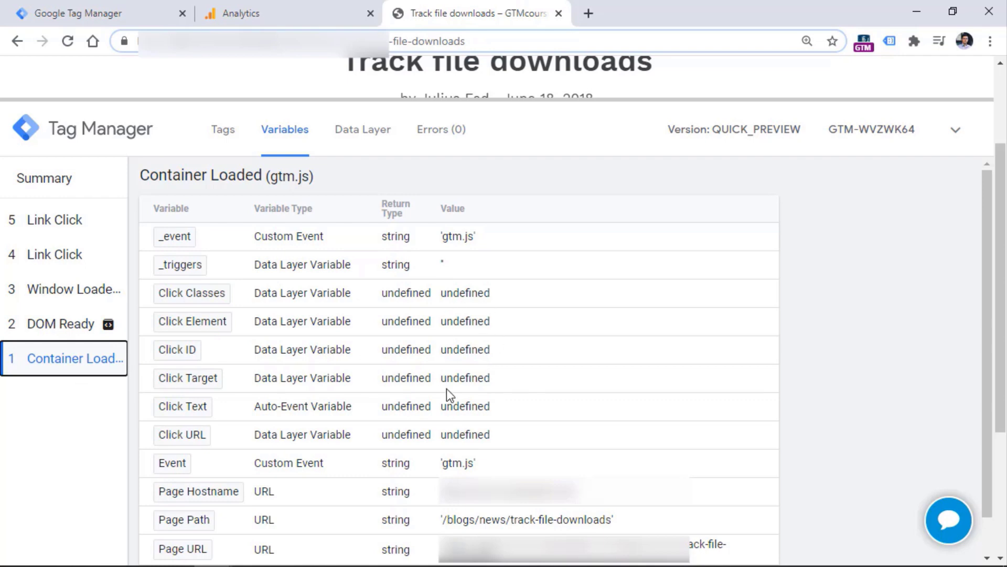
click(68, 254)
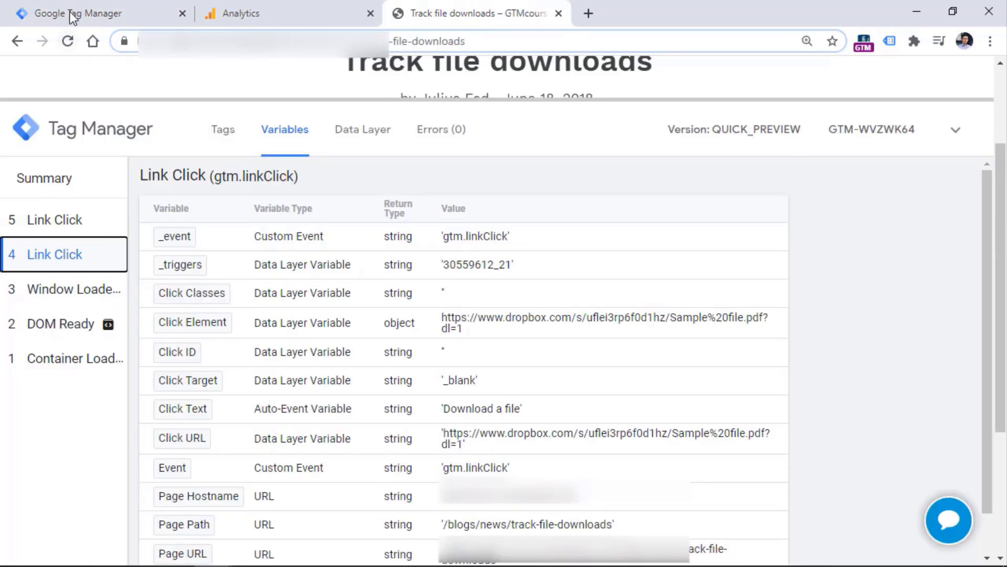
Close the 'Link click - pdf or docx file' trigger, look over the built-in variables, then list the tags
click(71, 11)
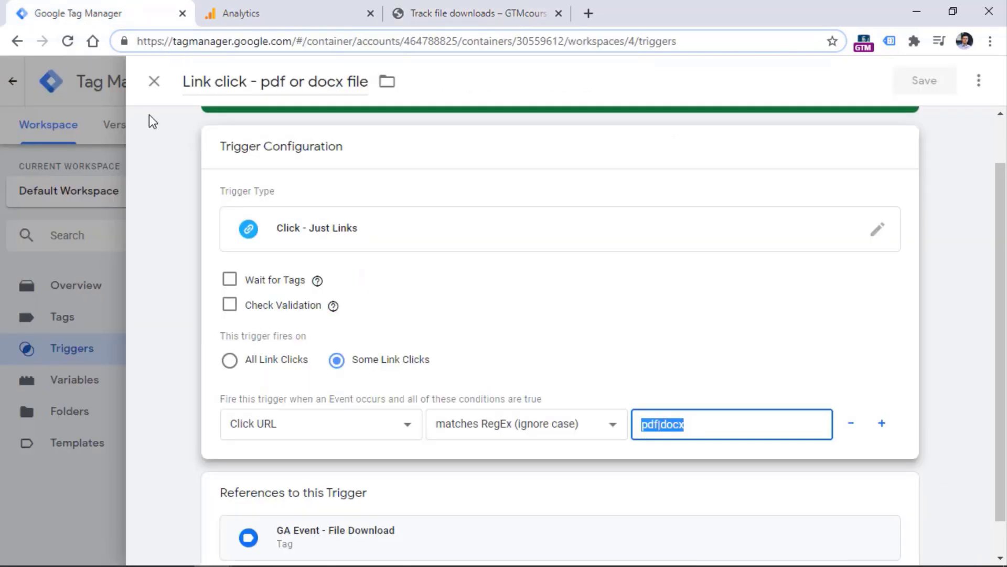
click(150, 83)
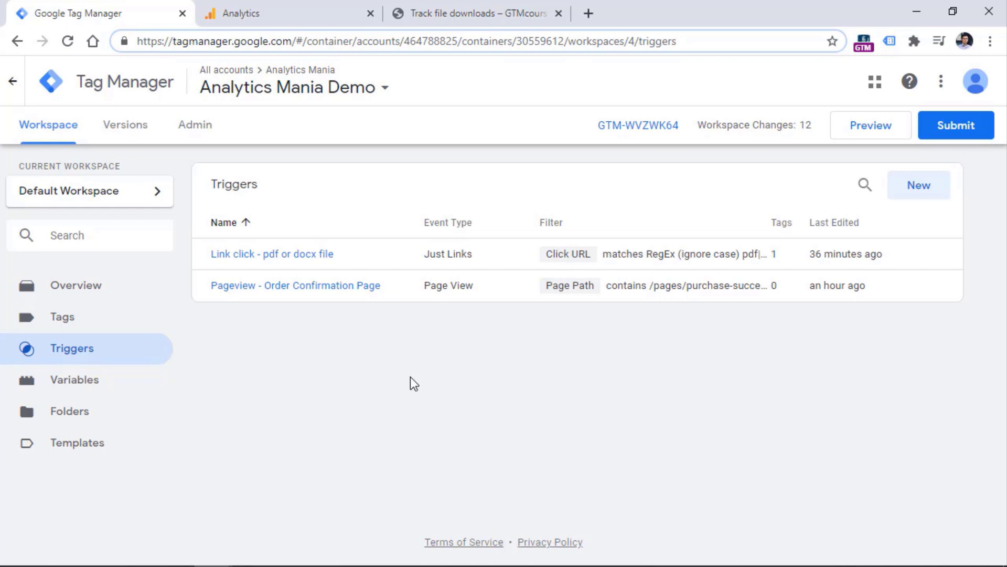
click(71, 382)
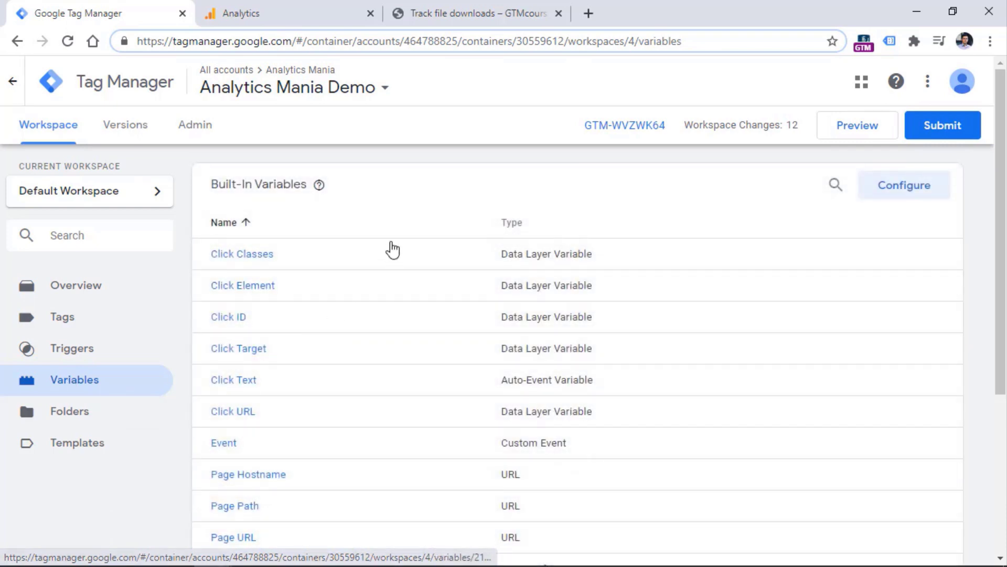
scroll(278, 376, down, 5)
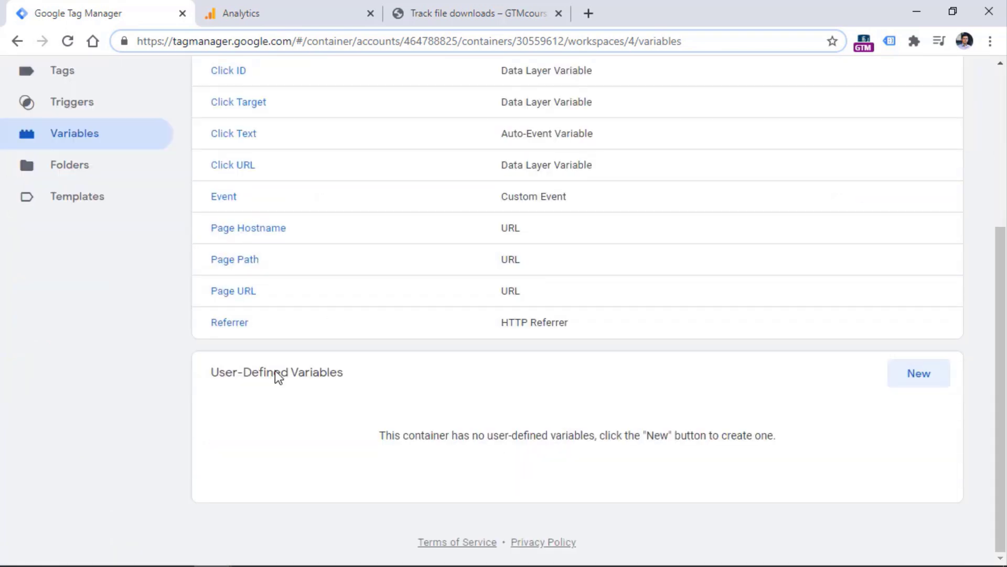
scroll(275, 370, up, 5)
click(74, 324)
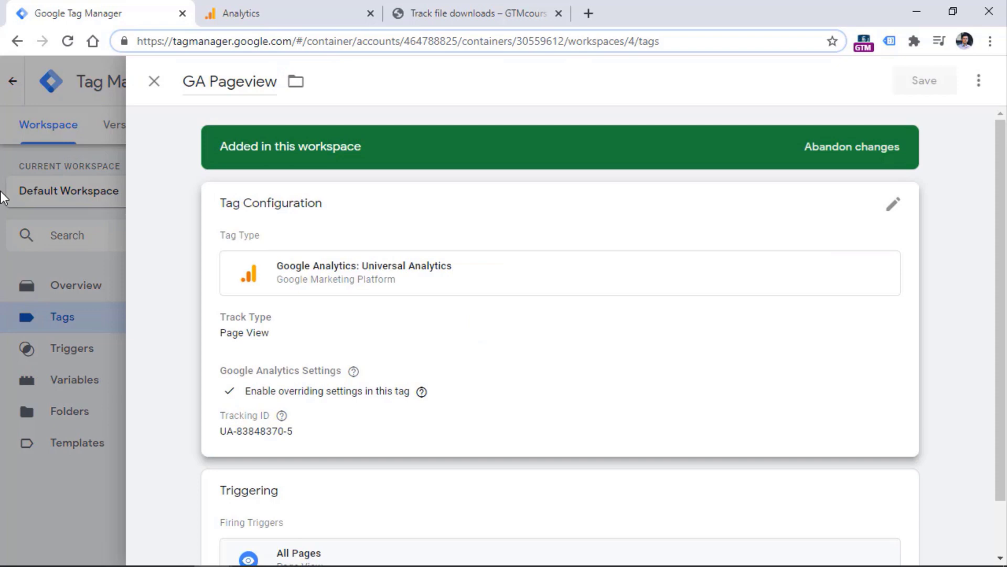
Open the GA Pageview tag's Page View configuration and select its tracking ID value
click(153, 81)
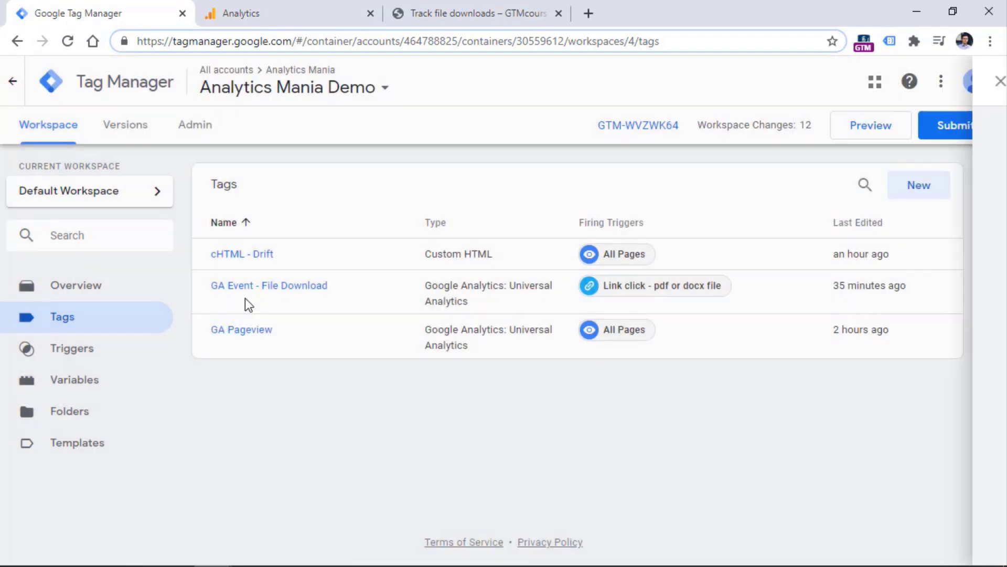
click(240, 330)
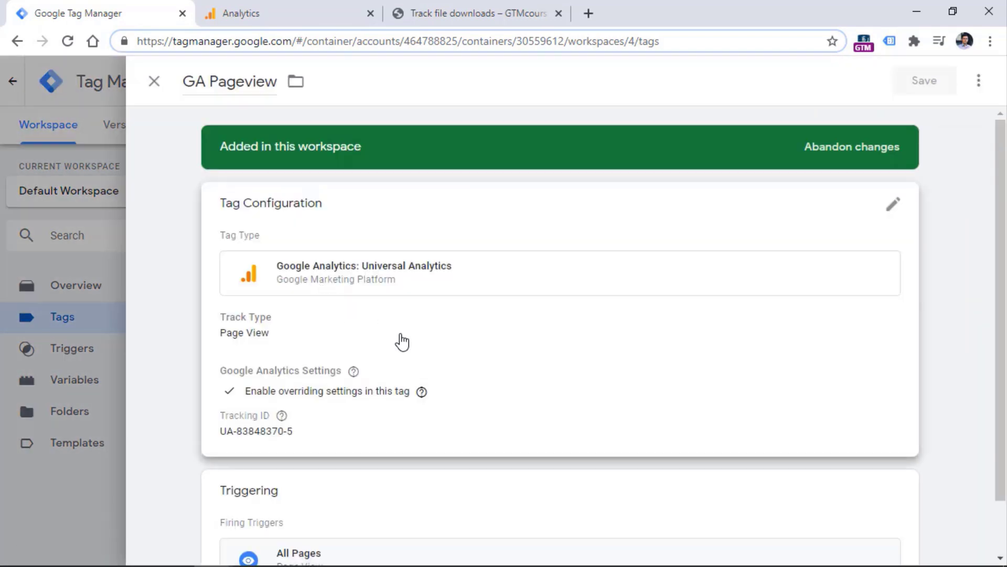
click(519, 373)
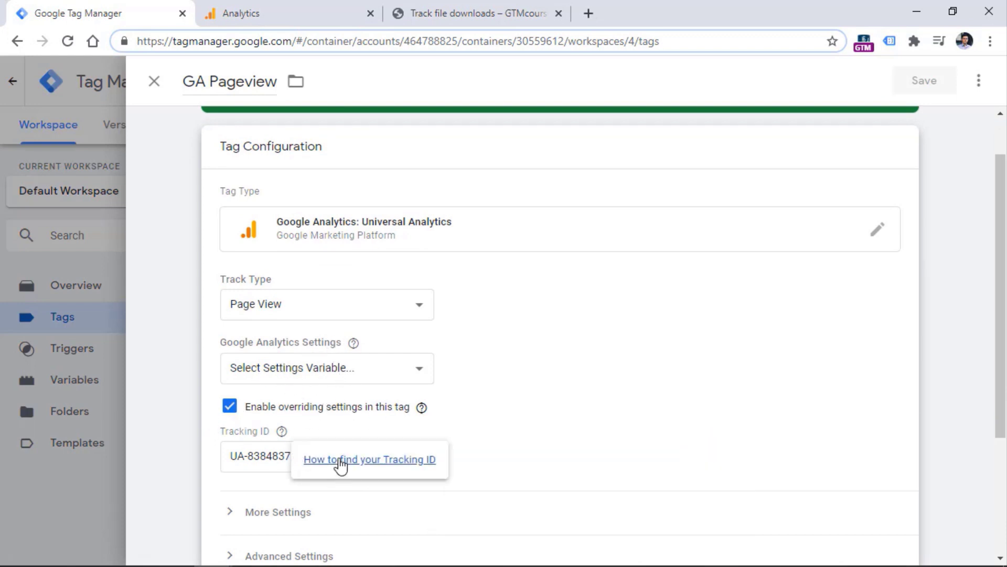
drag(334, 454, 224, 452)
click(520, 440)
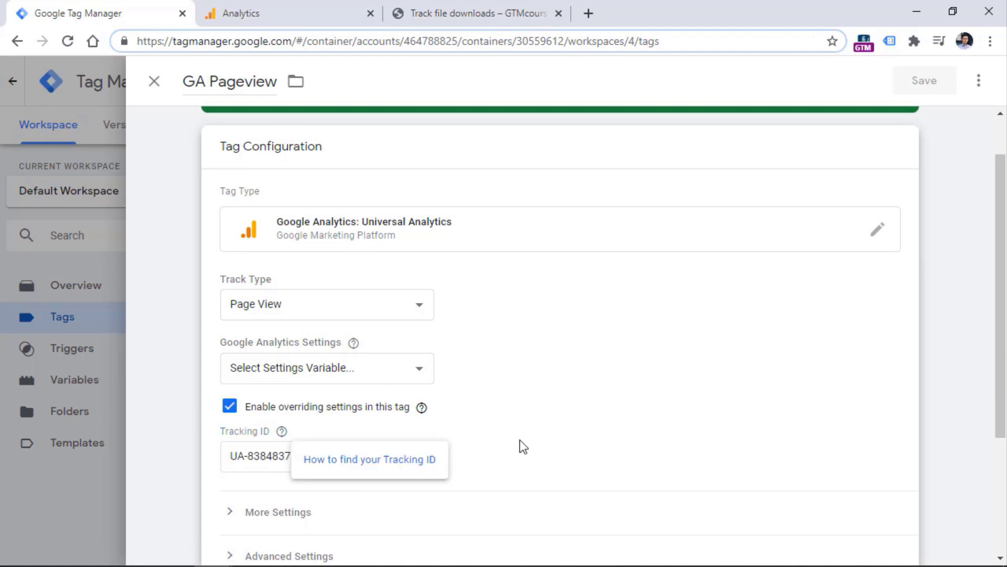
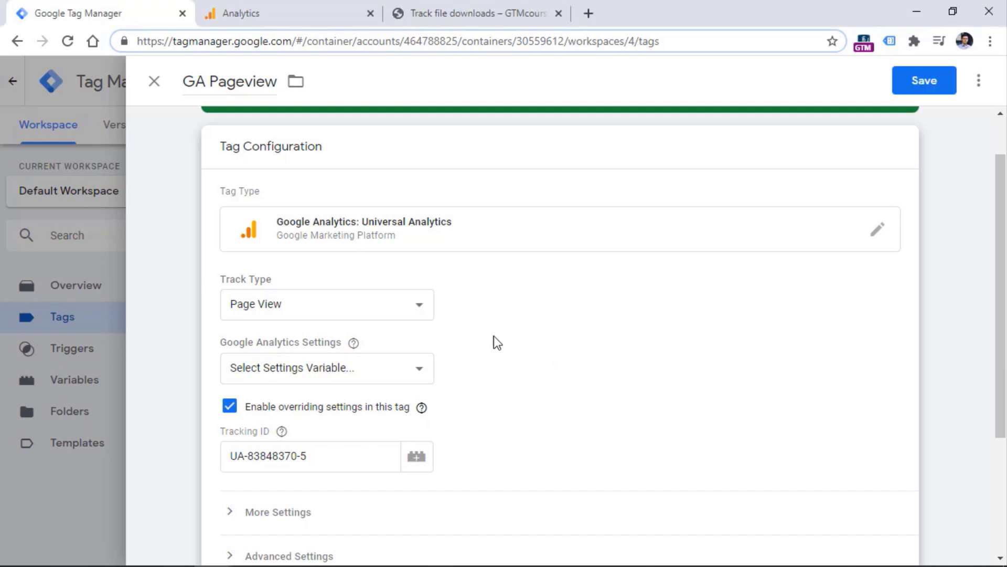
Copy the GA Pageview tag's tracking ID UA-83848370-5 and switch off its settings override
drag(318, 456, 277, 455)
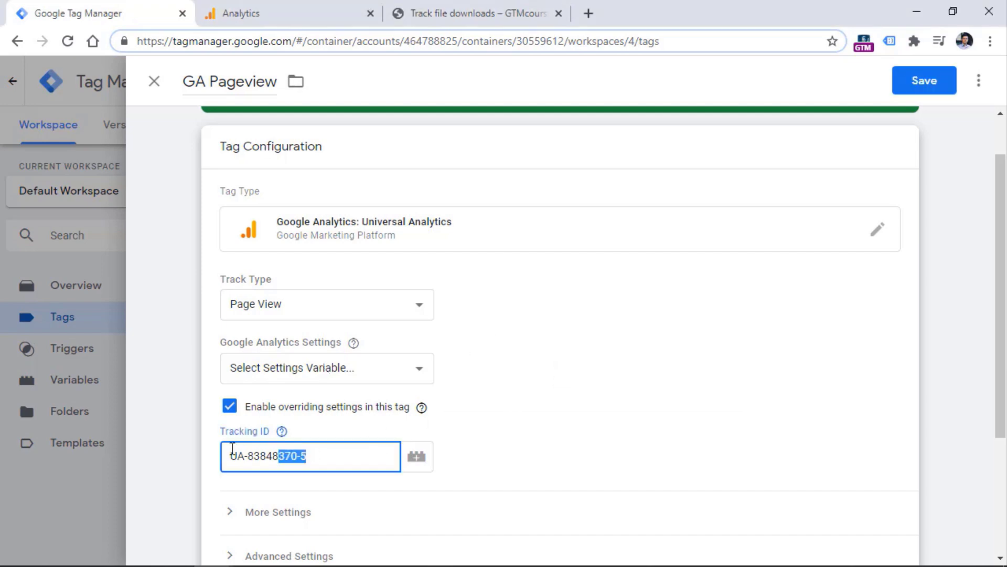
triple_click(272, 455)
key(ctrl+c)
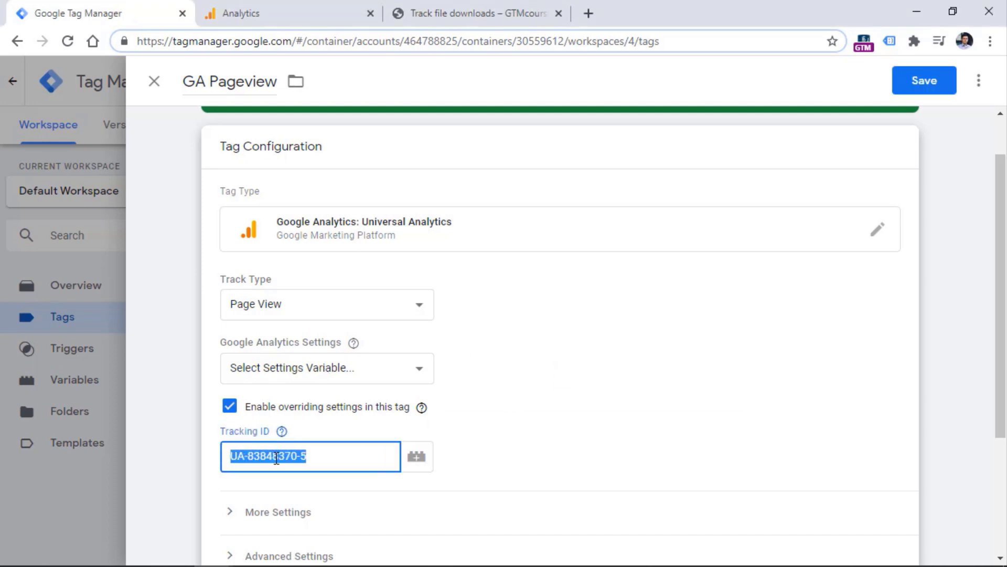
click(229, 406)
Create a new Google Analytics Settings variable and paste in tracking ID UA-83848370-5
click(324, 370)
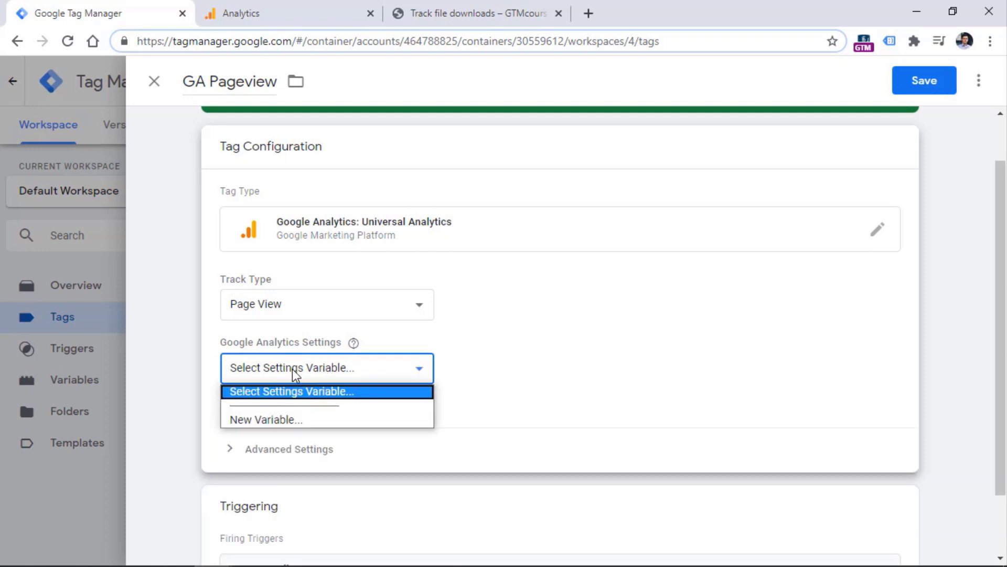
click(356, 342)
click(317, 366)
click(274, 420)
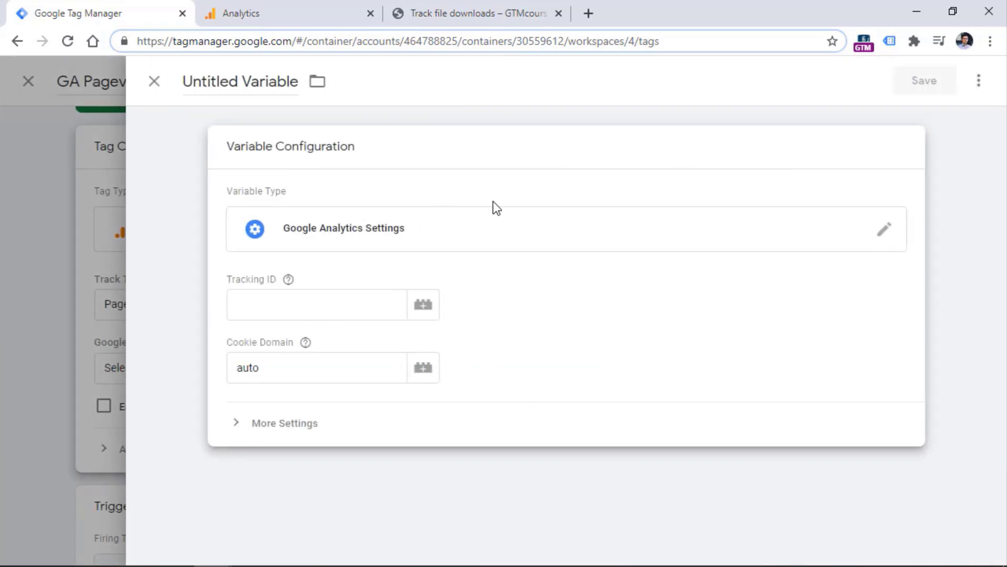
click(330, 304)
key(ctrl+v)
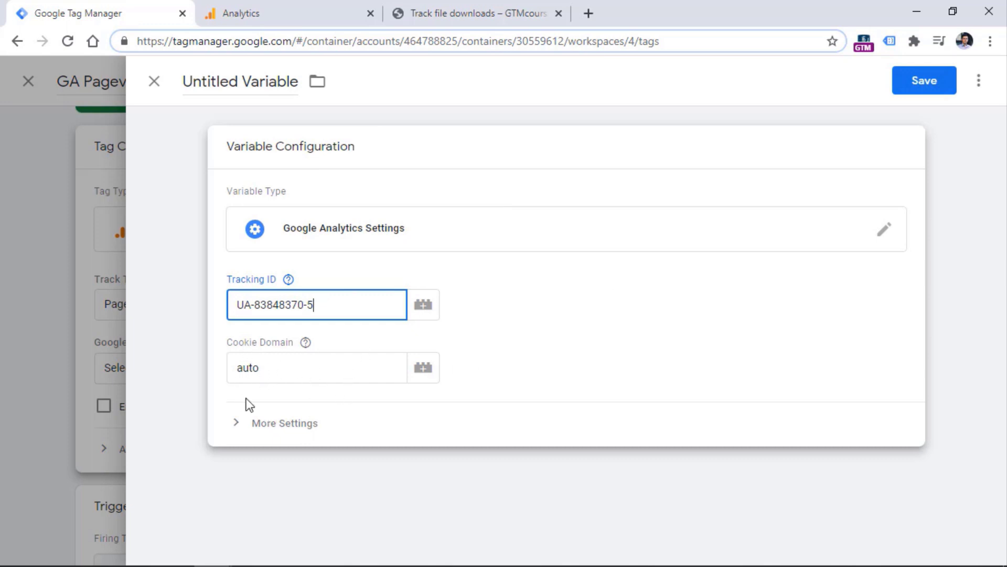
Keep cookie domain 'auto', name the variable 'GA Settings - UA-83848370-5', and save it
click(254, 365)
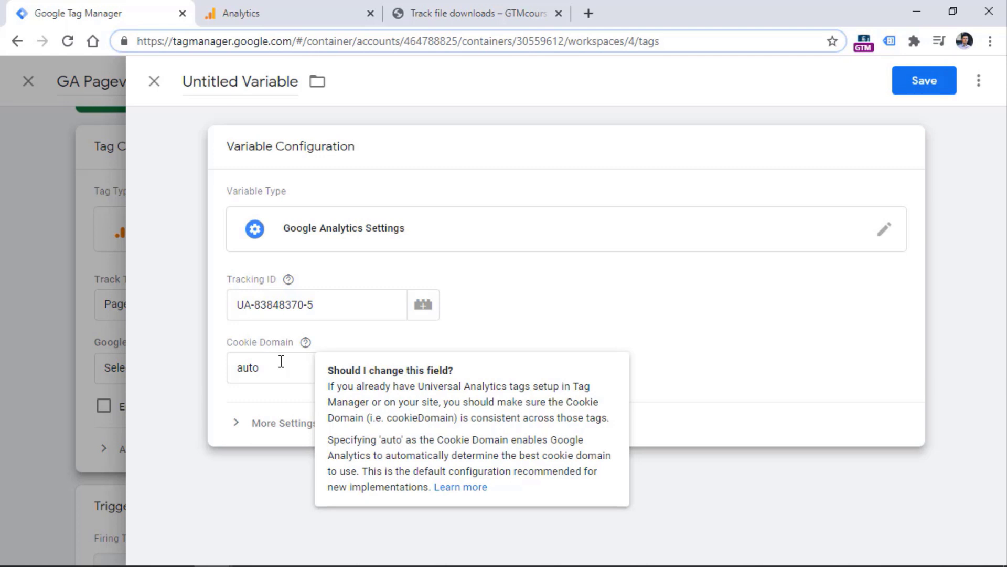
drag(231, 363, 261, 361)
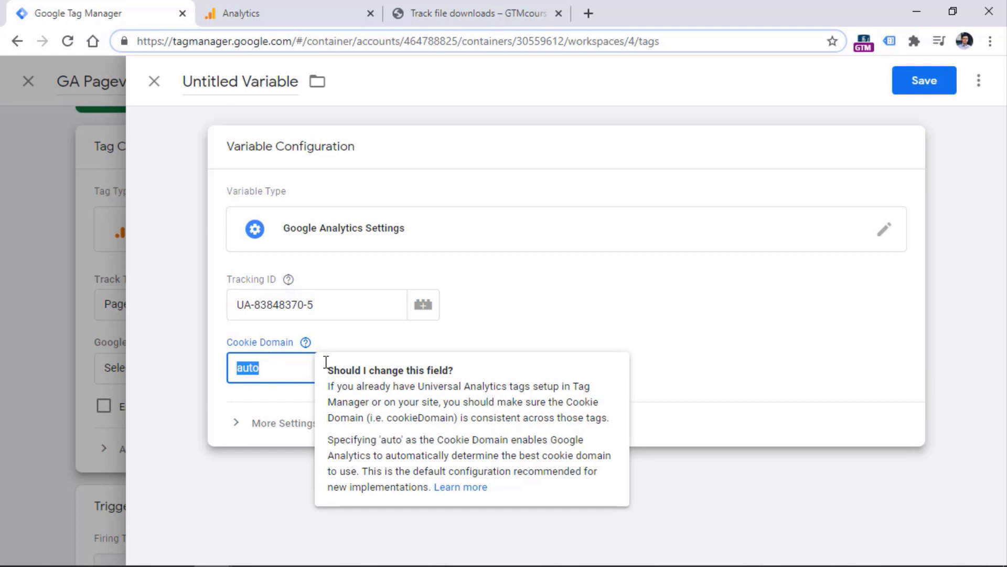
click(550, 322)
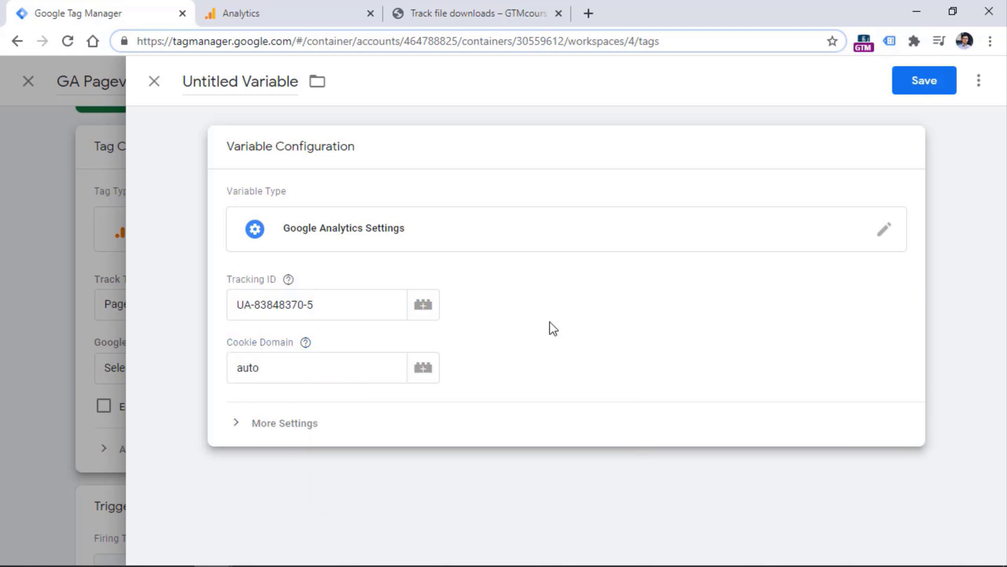
click(235, 76)
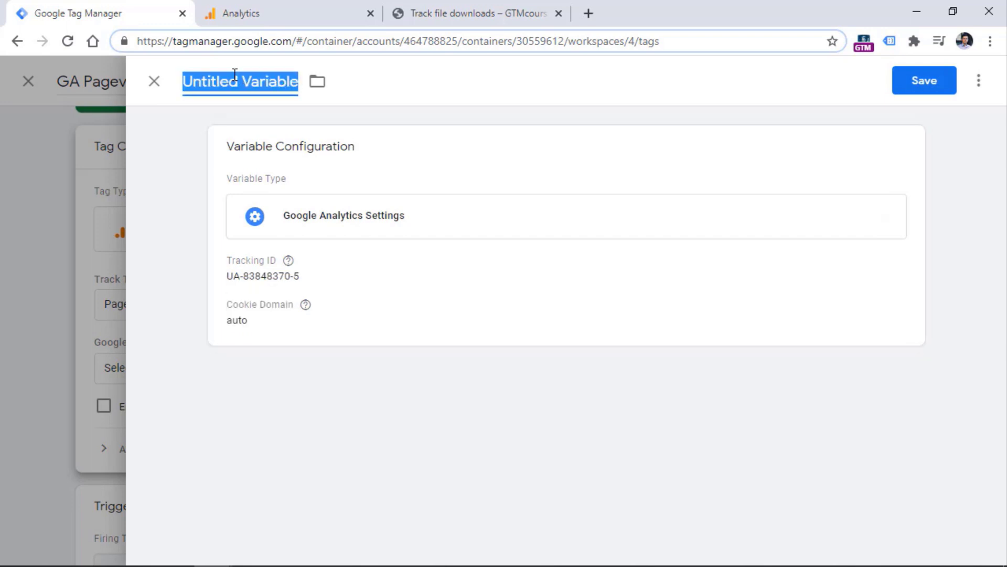
text(G)
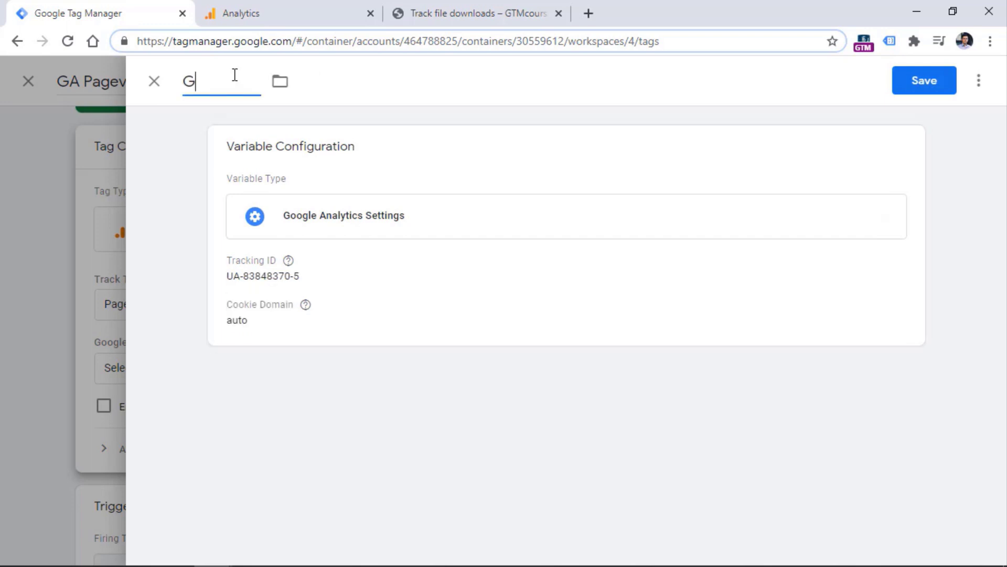
text(A Settings -)
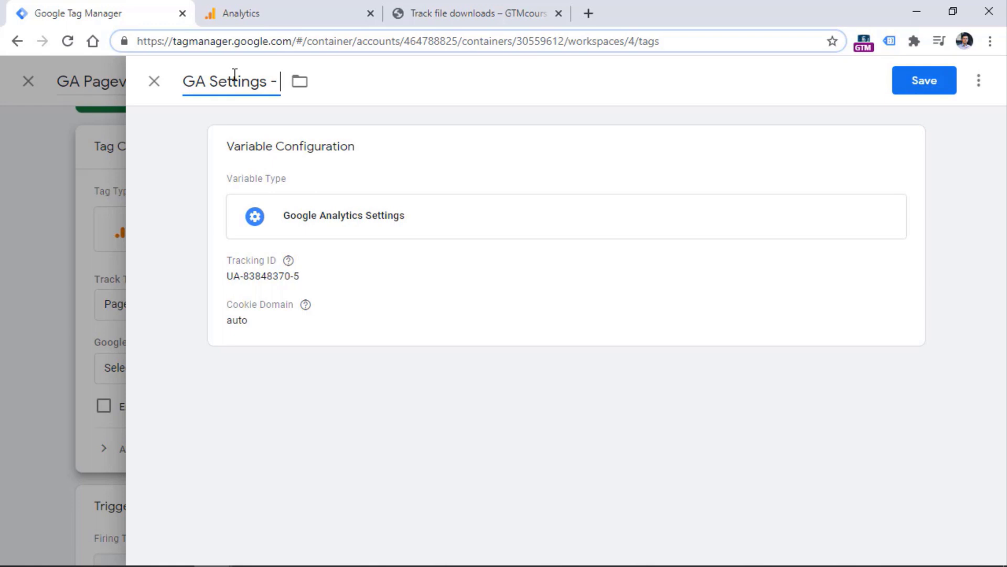
text(UA-83848370-5)
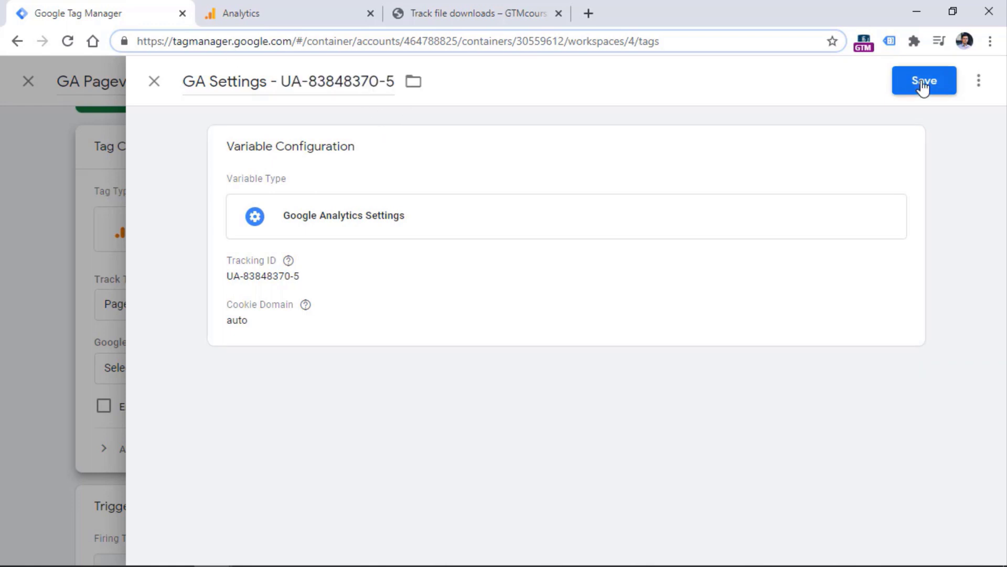
click(924, 86)
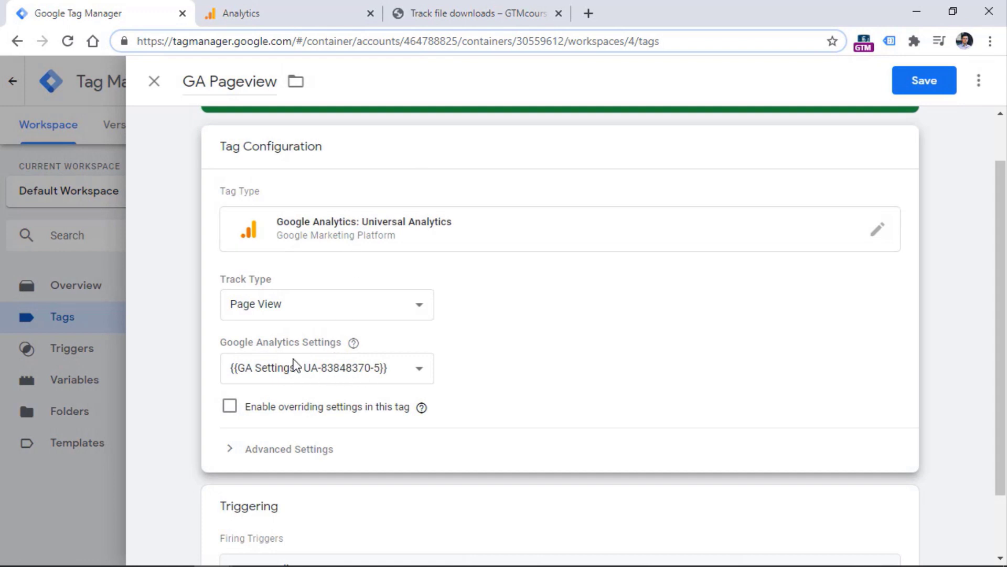
Save GA Pageview, then give GA Event - File Download the {{GA Settings - UA-83848370-5}} variable and save
click(924, 81)
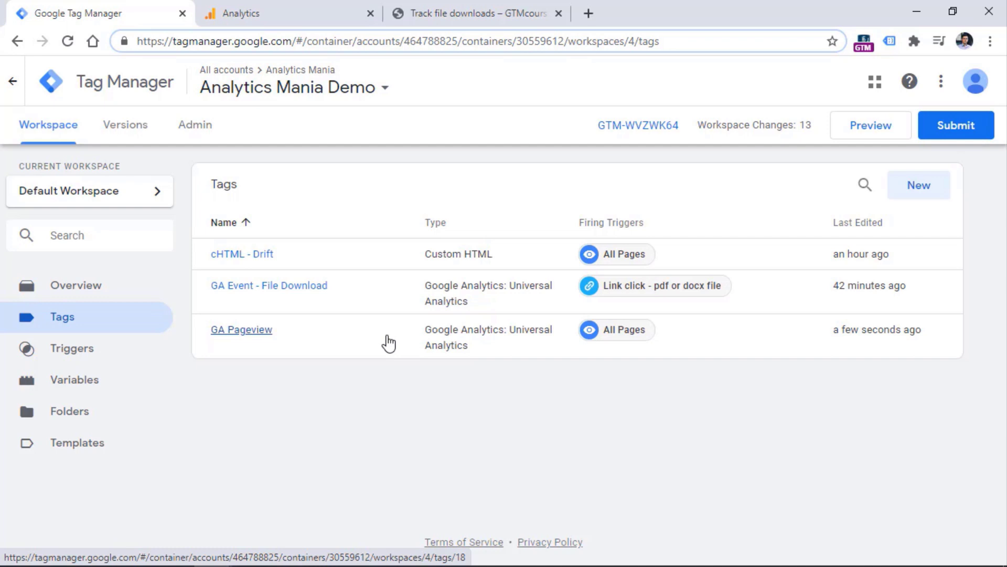
click(265, 292)
scroll(326, 270, down, 3)
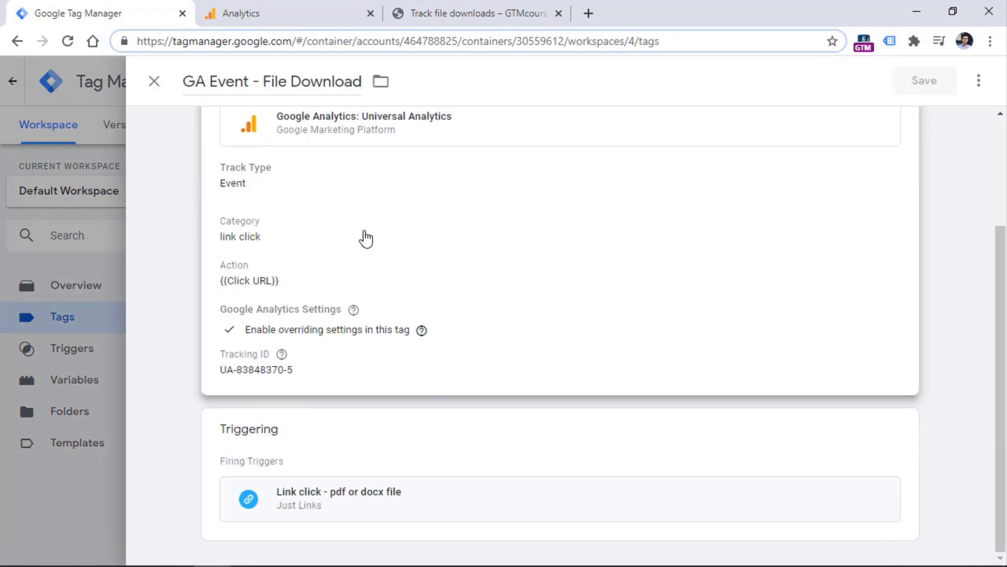
click(378, 194)
scroll(356, 234, down, 10)
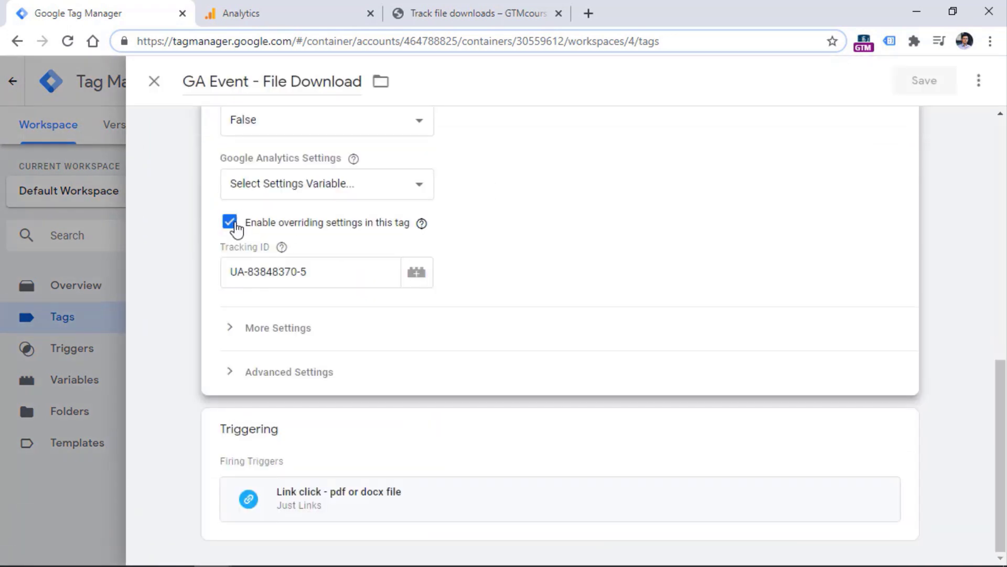
click(231, 221)
click(288, 291)
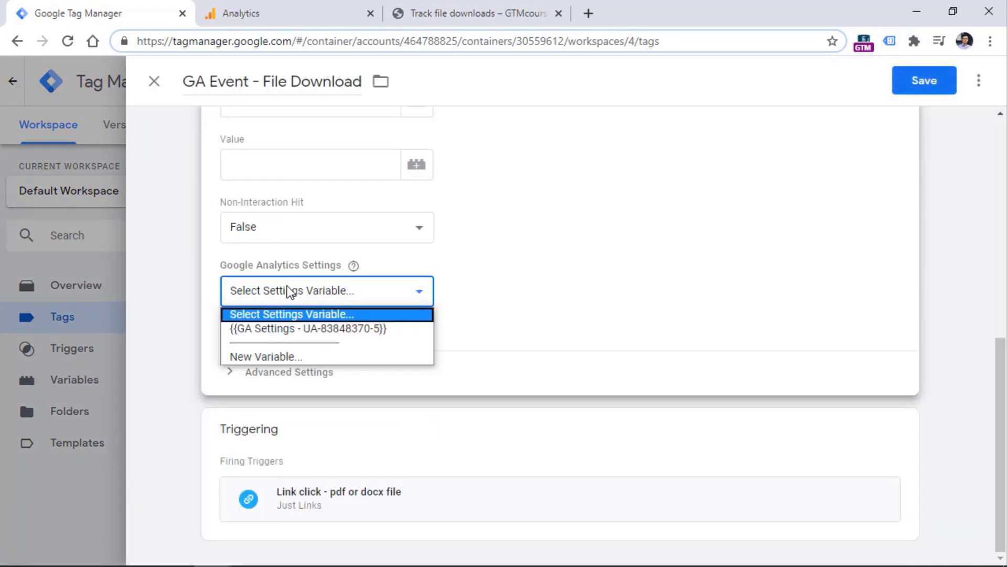
click(281, 330)
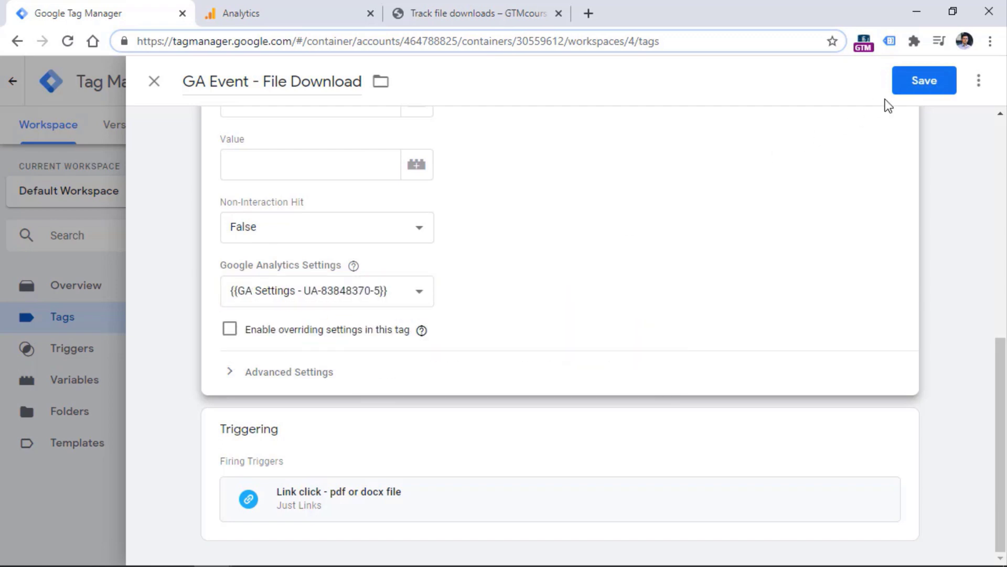
click(915, 84)
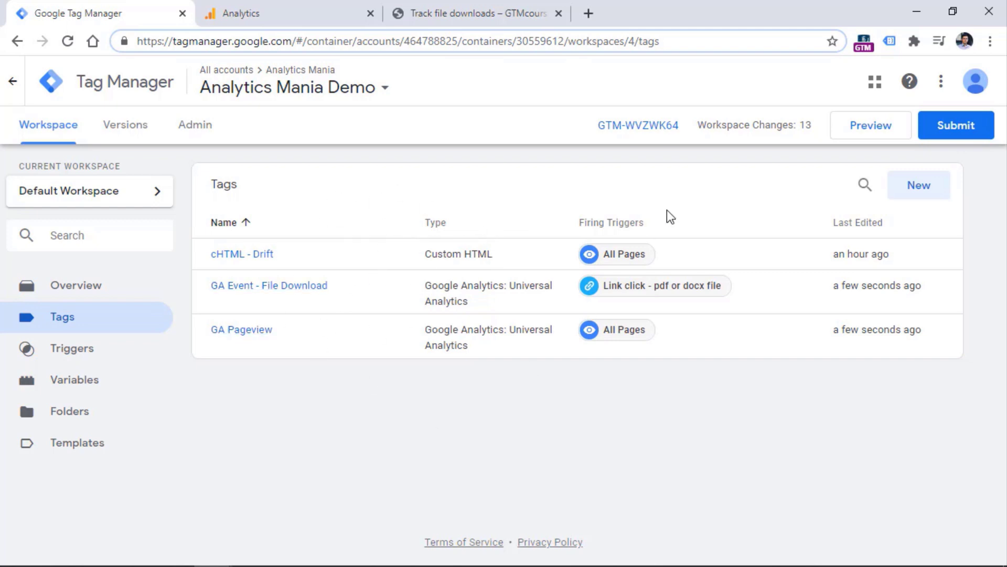
Refresh preview mode and reload the file-downloads test article, then bring up the Analytics Events report
click(866, 130)
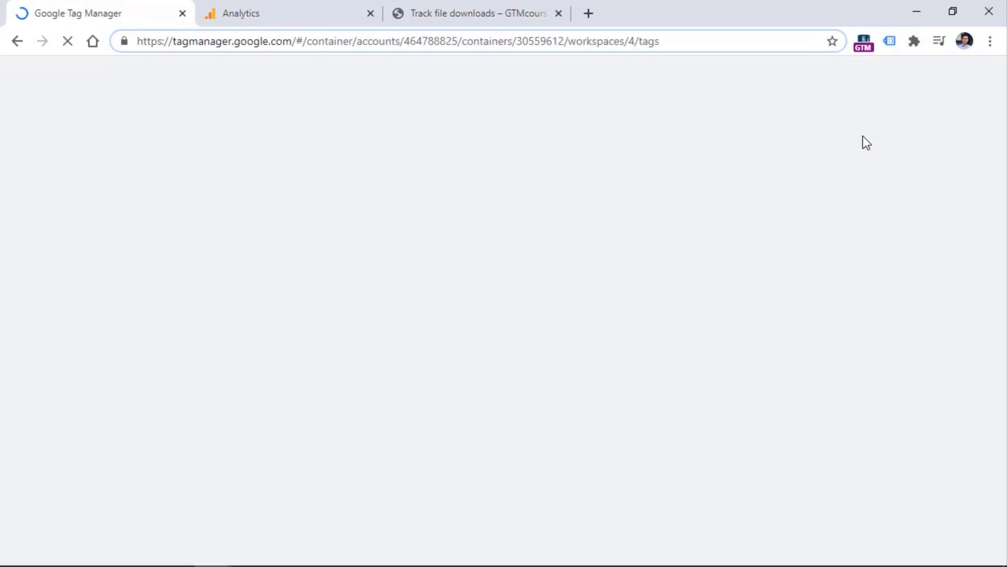
click(490, 13)
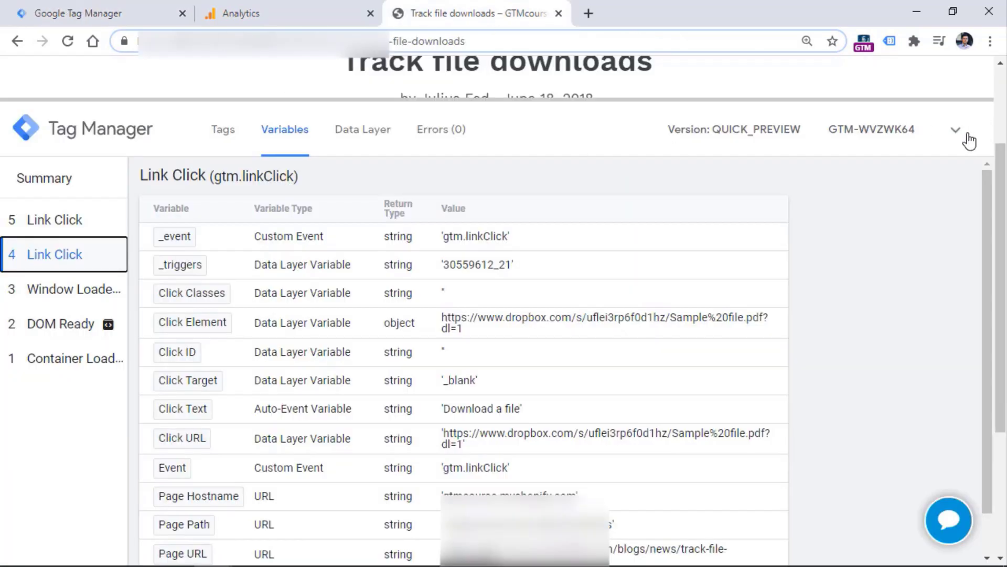
click(968, 136)
click(67, 42)
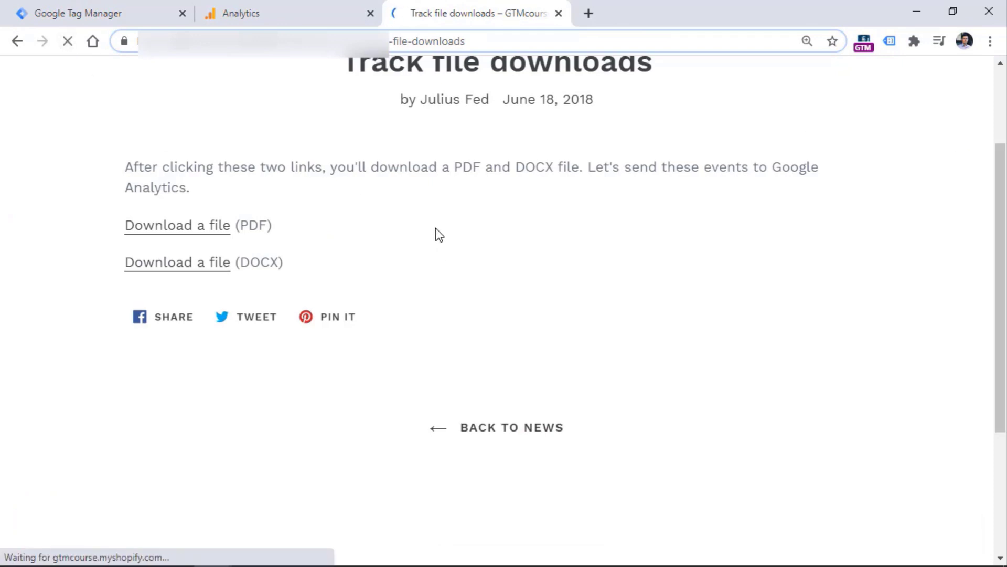
click(276, 10)
scroll(128, 204, up, 4)
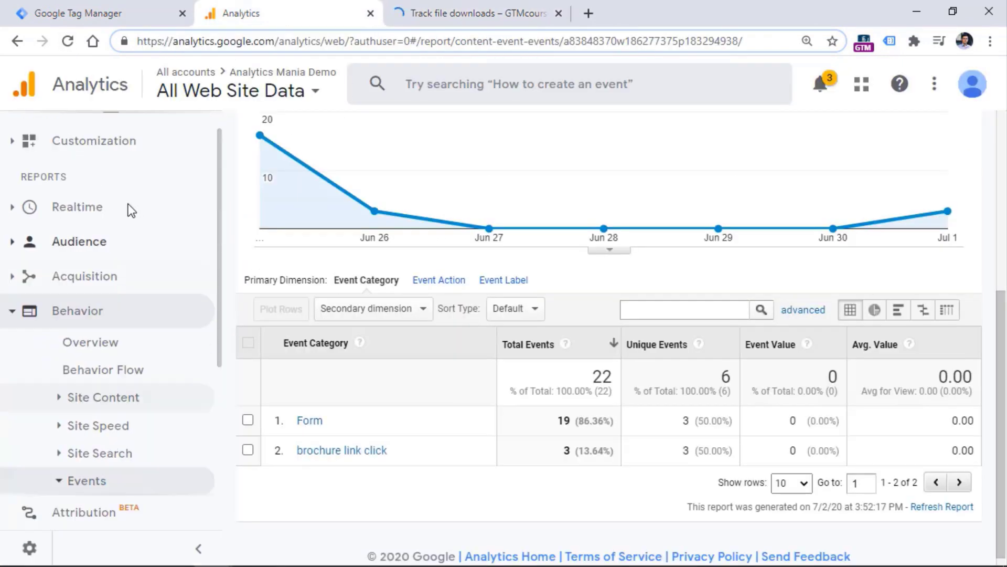
Confirm Realtime Overview shows 1 active user on /blogs/news/track-file-downloads, then return to the test article
scroll(128, 210, up, 1)
click(65, 229)
click(105, 265)
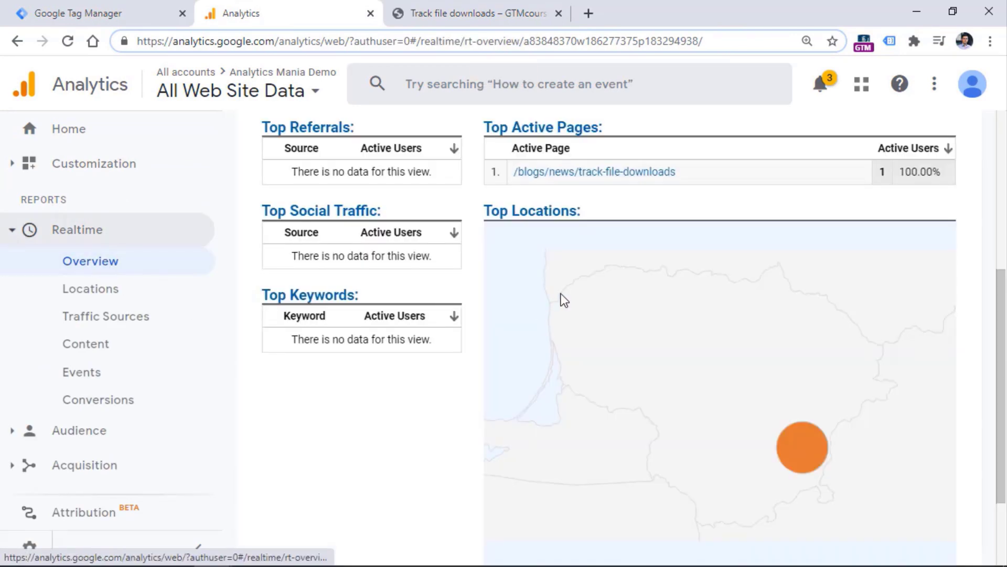
scroll(564, 300, up, 5)
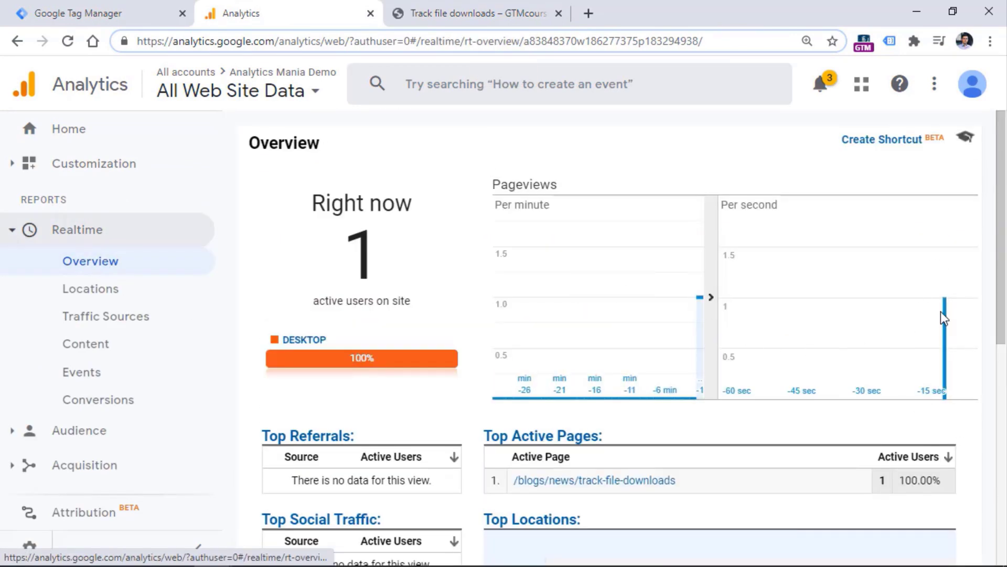
click(466, 12)
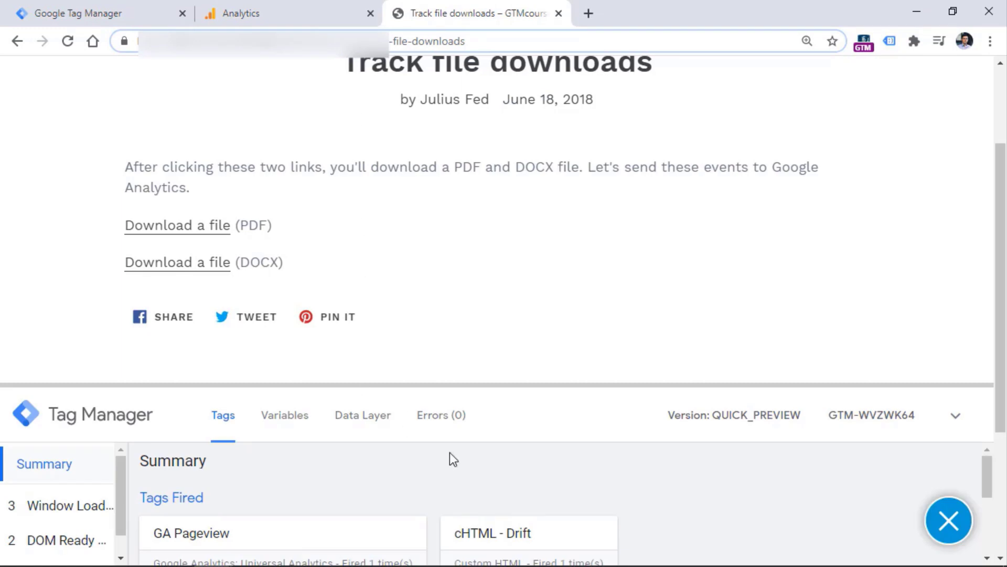
Click the PDF download link and inspect what fired on the resulting Link Click event
drag(459, 384, 447, 179)
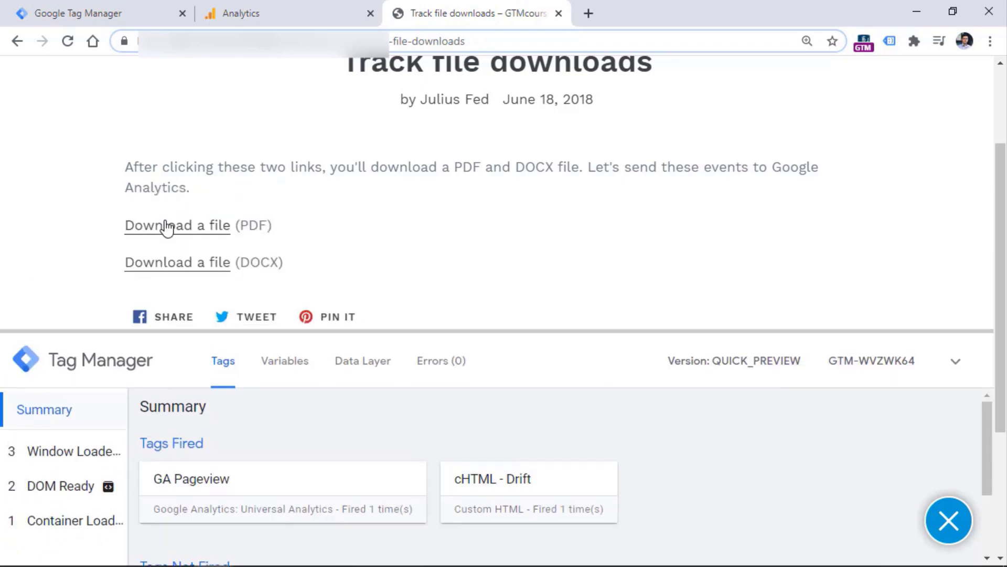
click(179, 226)
click(666, 5)
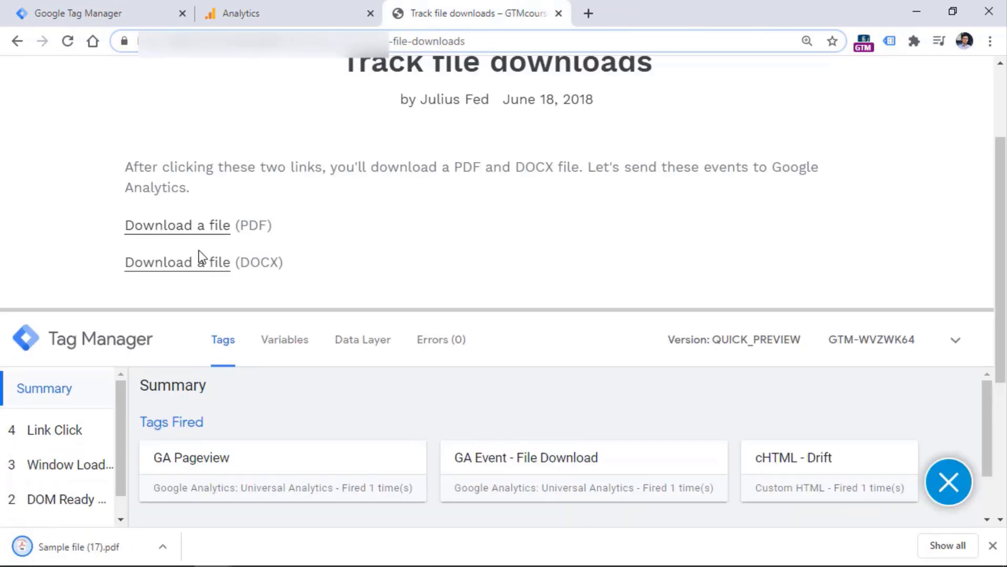
click(75, 438)
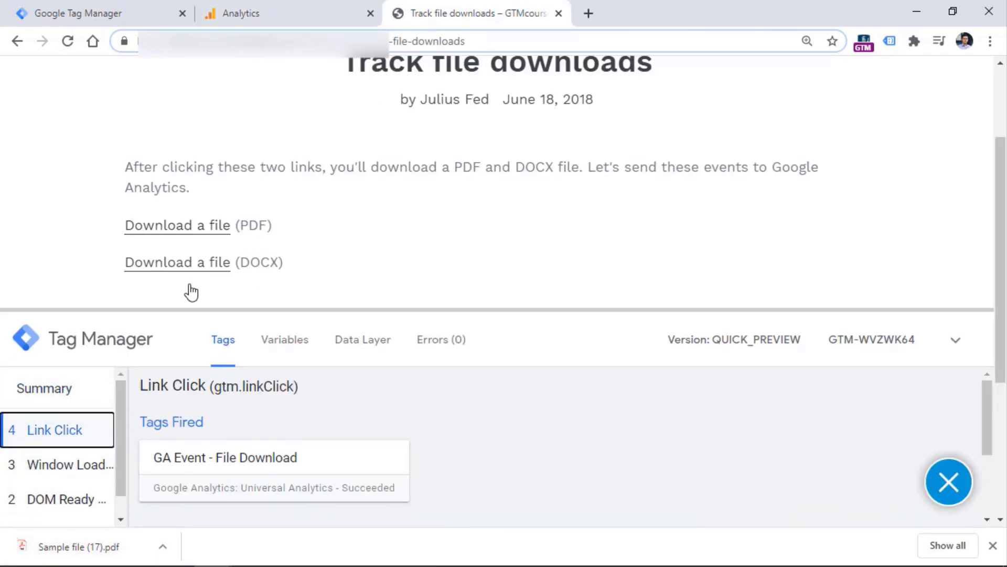
Verify GA Event - File Download fired with tracking ID UA-83848370-5 by showing its variable values
drag(192, 310, 191, 151)
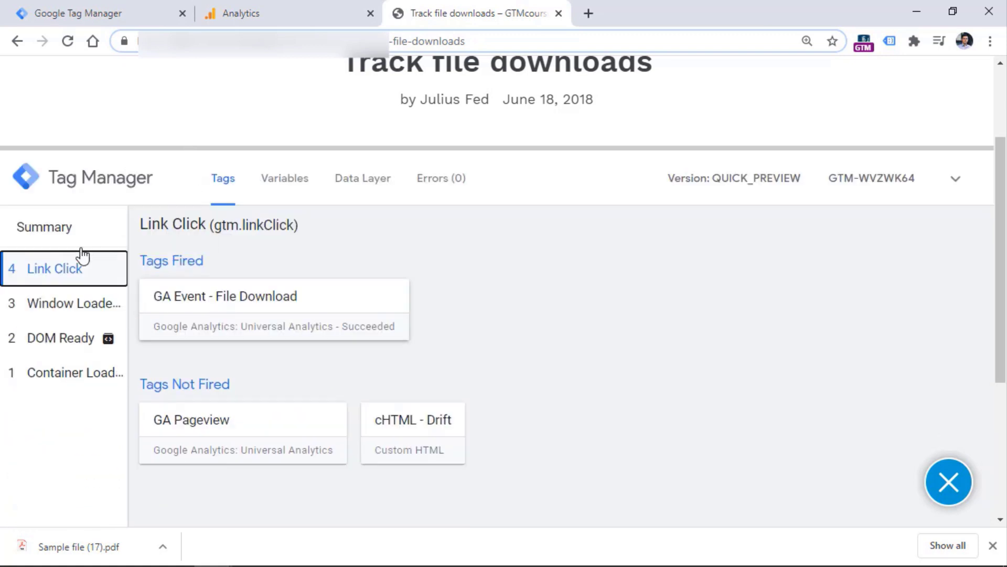
click(259, 308)
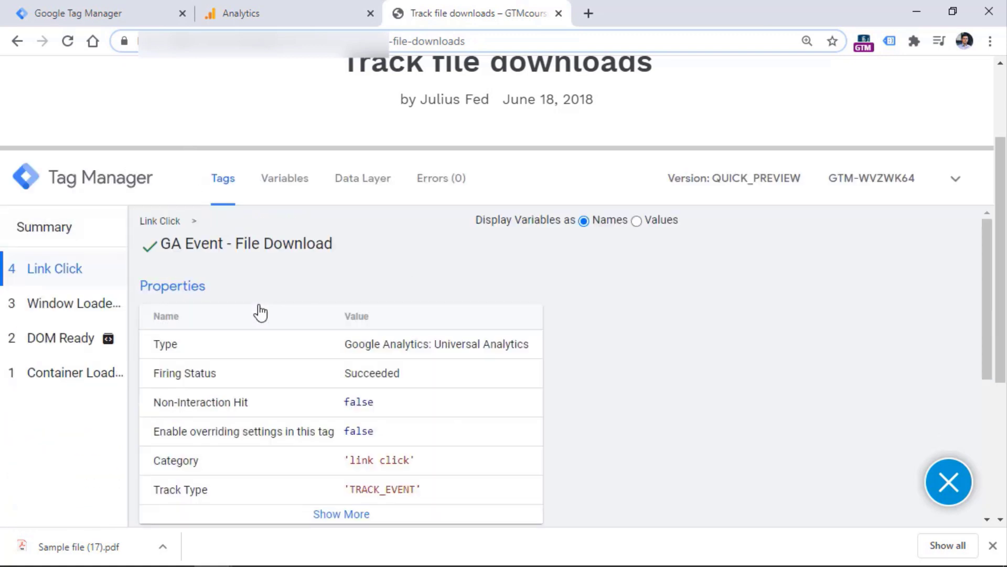
scroll(359, 308, down, 5)
scroll(359, 308, up, 5)
drag(1002, 249, 1003, 286)
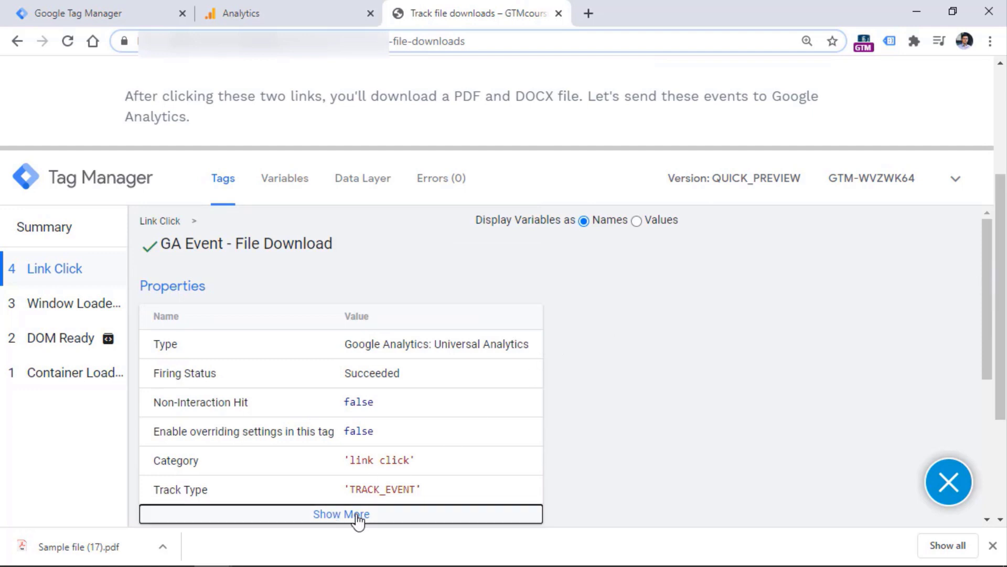
click(341, 520)
scroll(528, 234, down, 1)
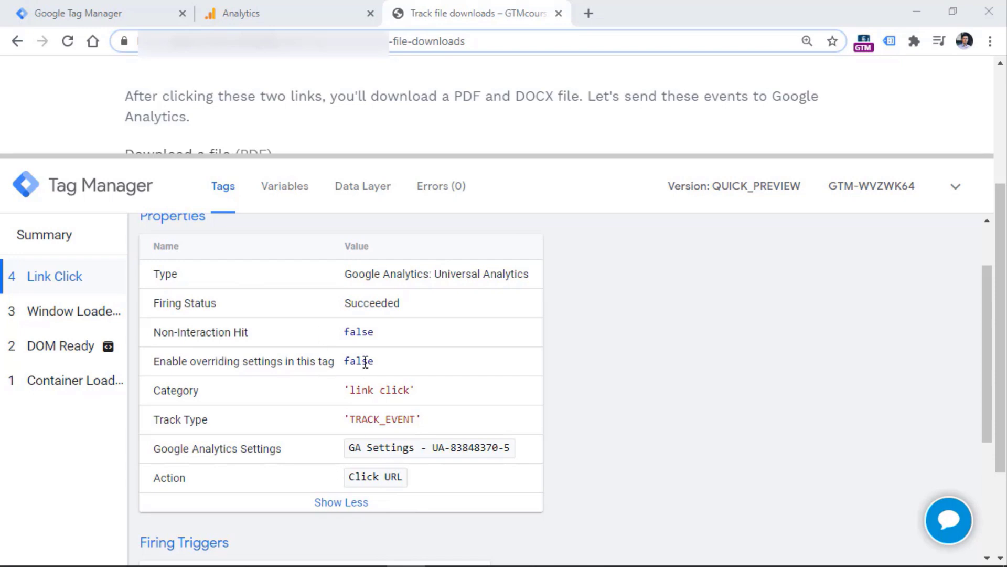
drag(984, 340, 984, 374)
click(636, 229)
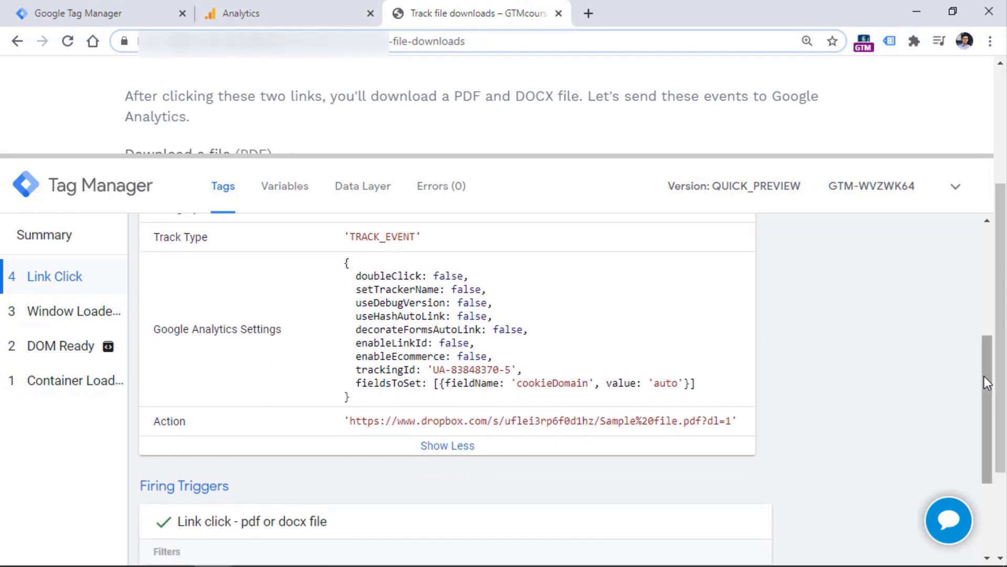
drag(983, 382, 982, 304)
click(279, 12)
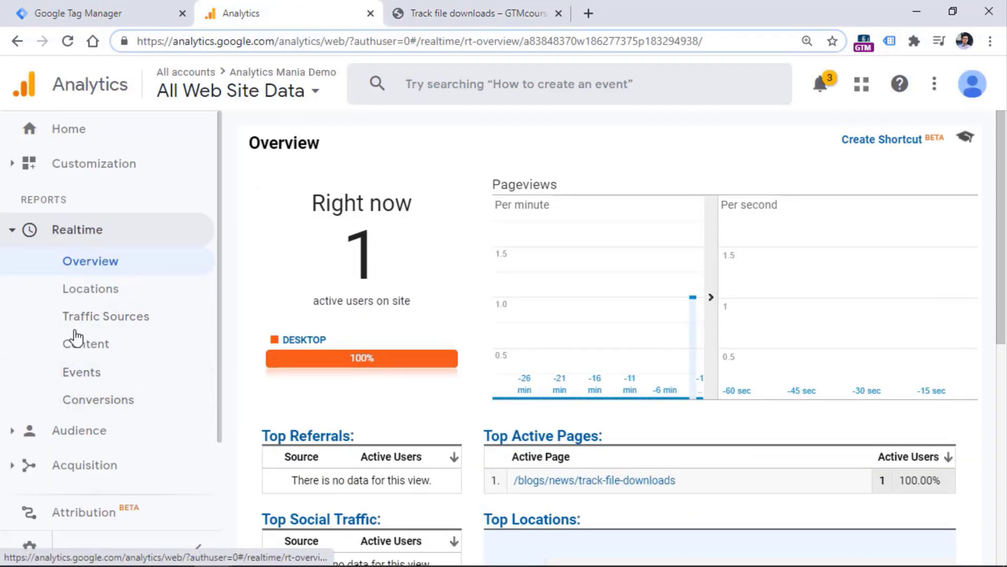
Check Realtime Events for the Dropbox sample PDF link click event
click(95, 384)
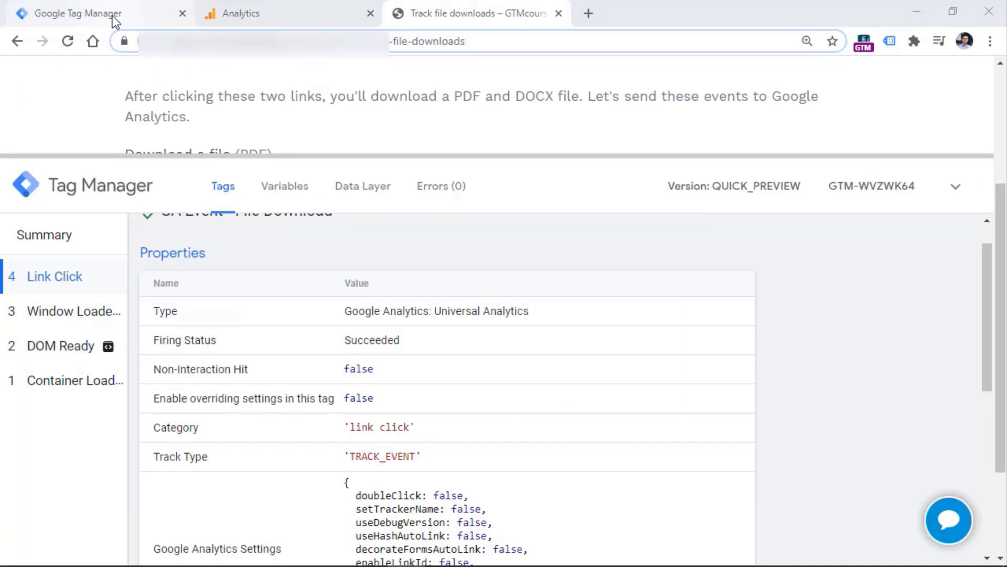
click(115, 16)
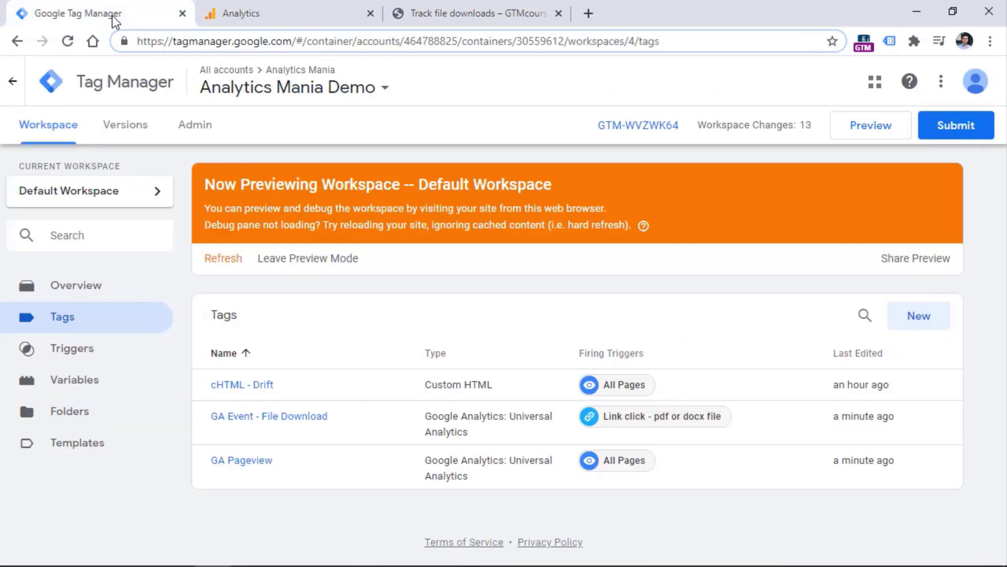
Open the GA Settings - UA-83848370-5 variable for editing and expand its More Settings
click(115, 383)
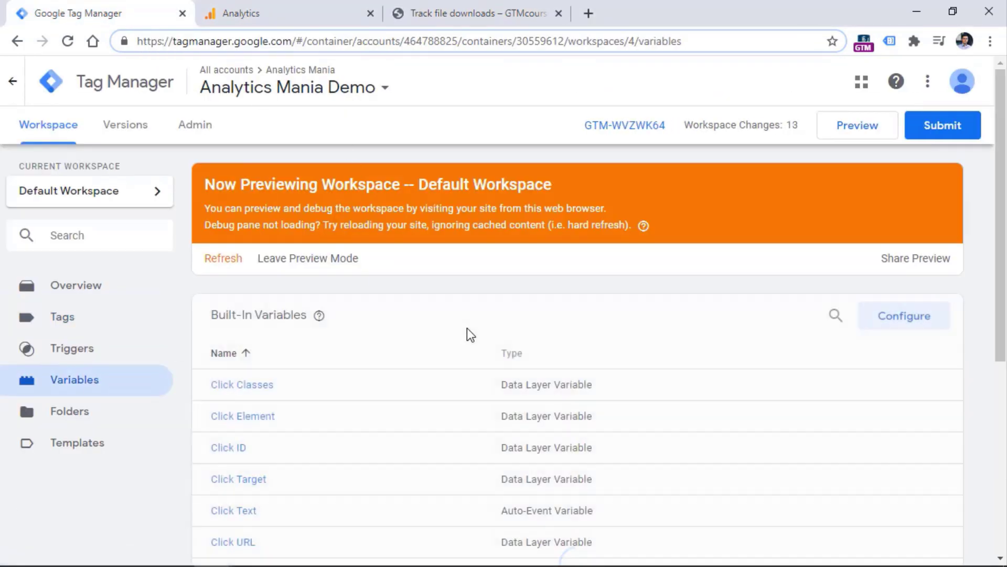
drag(1000, 225, 994, 373)
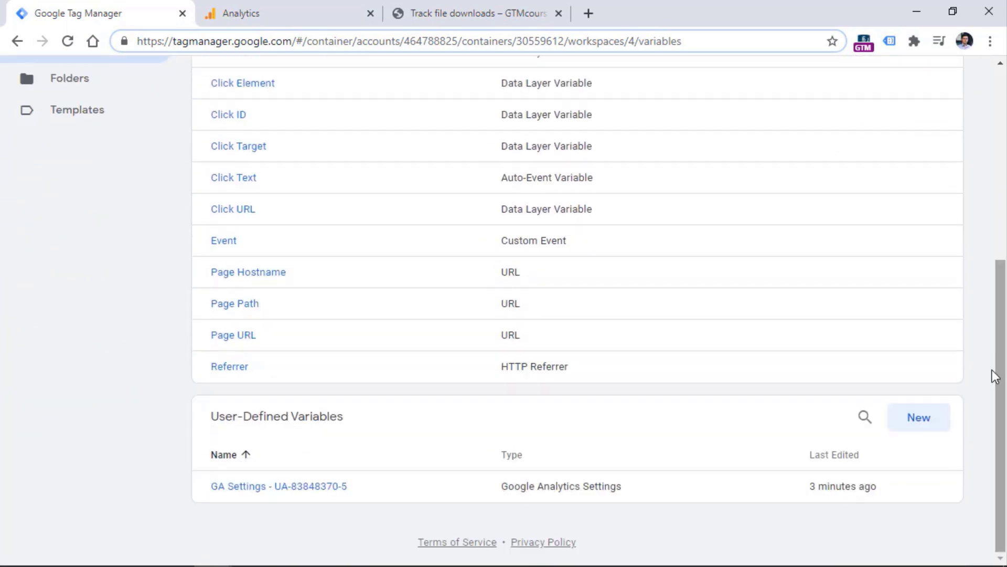
click(272, 494)
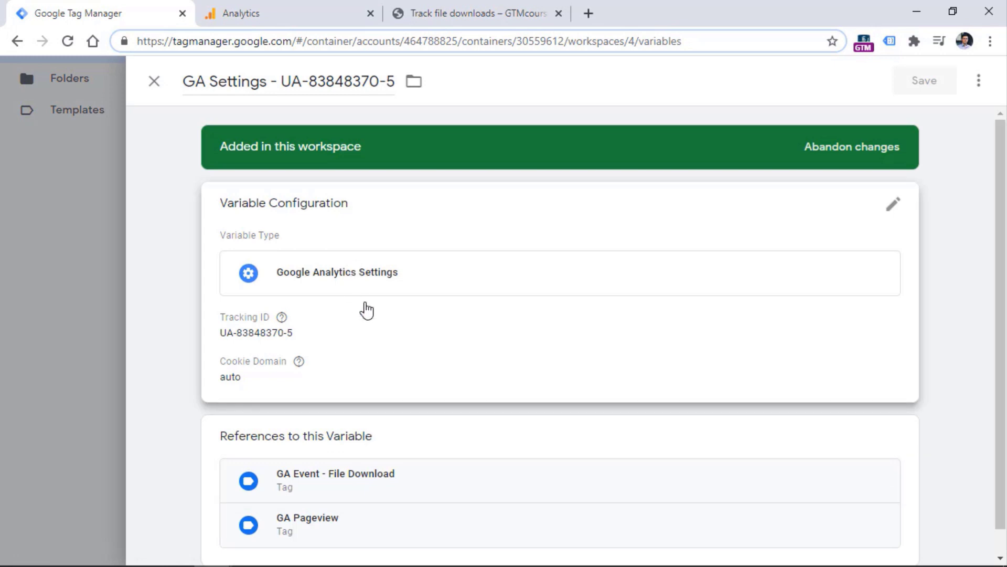
click(367, 308)
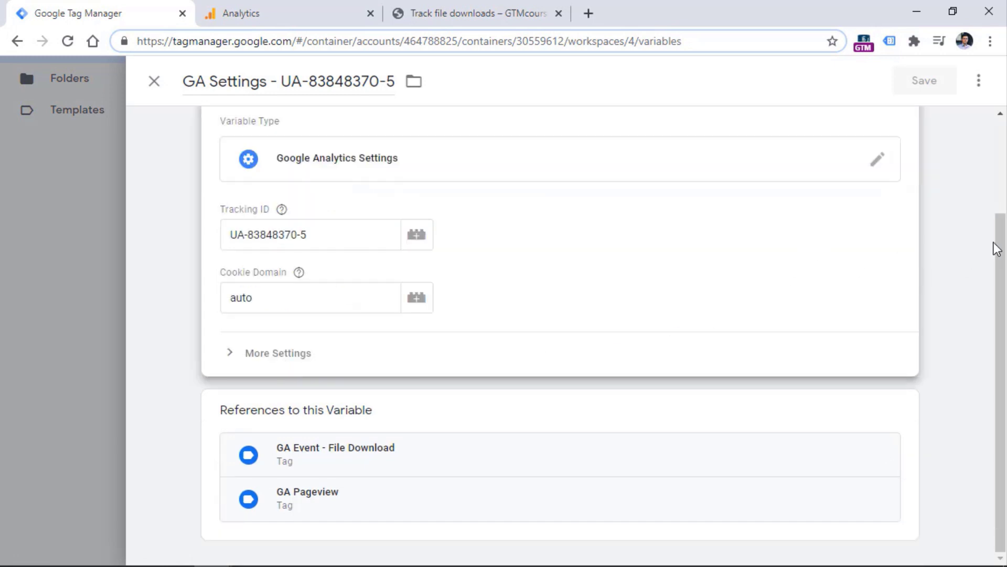
click(254, 378)
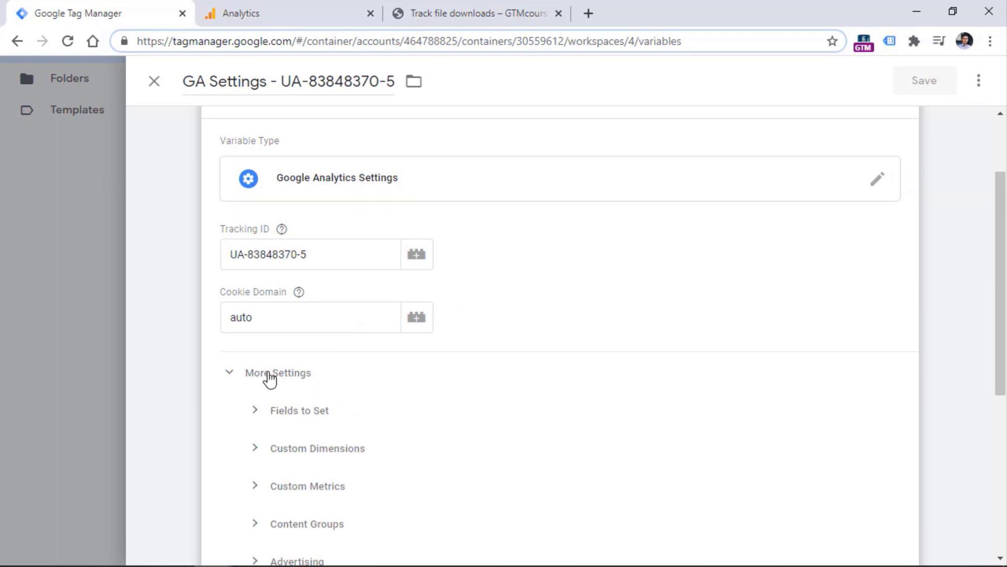
scroll(891, 305, down, 3)
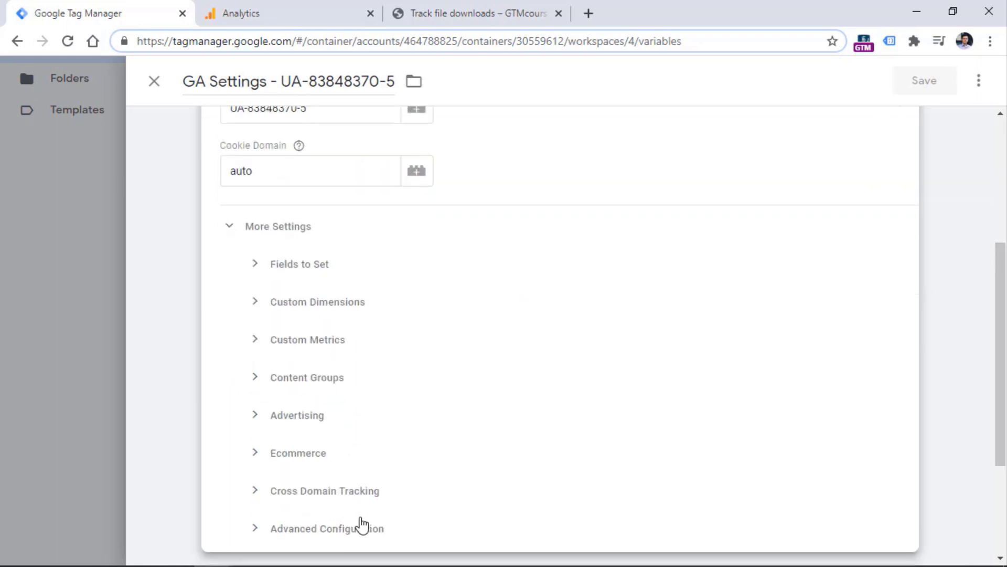